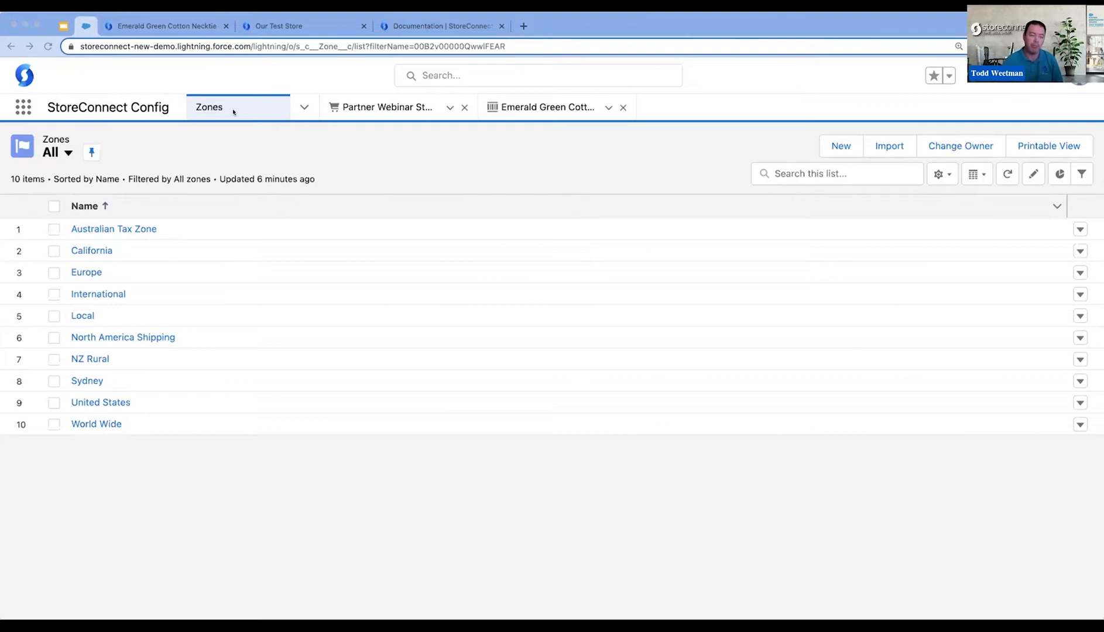
- Create and save a new zone named New Zealand Tax Zone
click(304, 107)
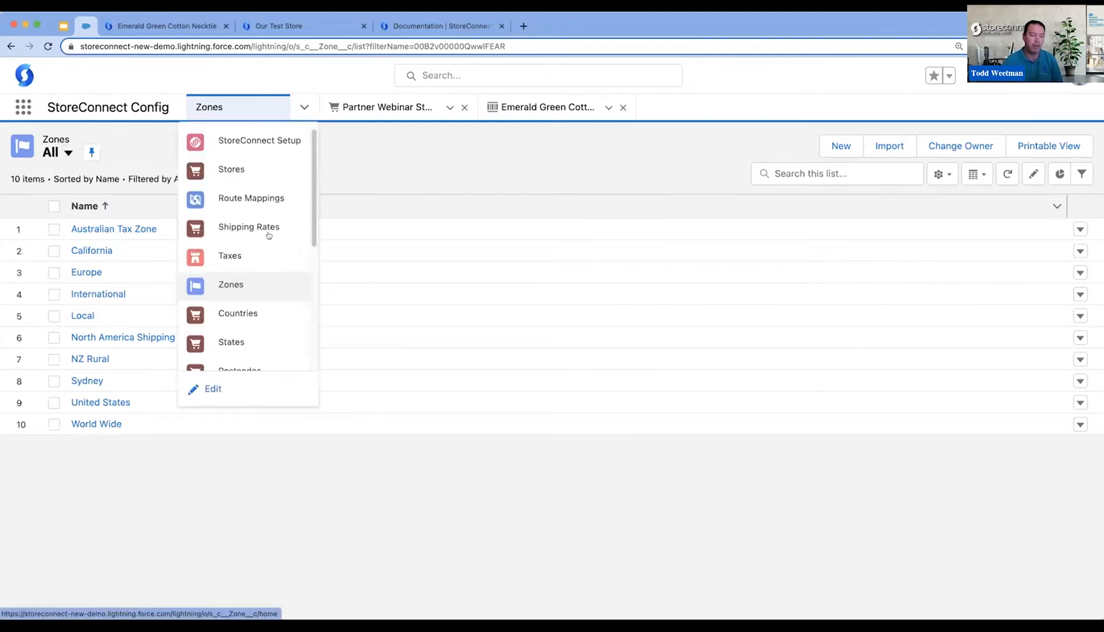
click(243, 284)
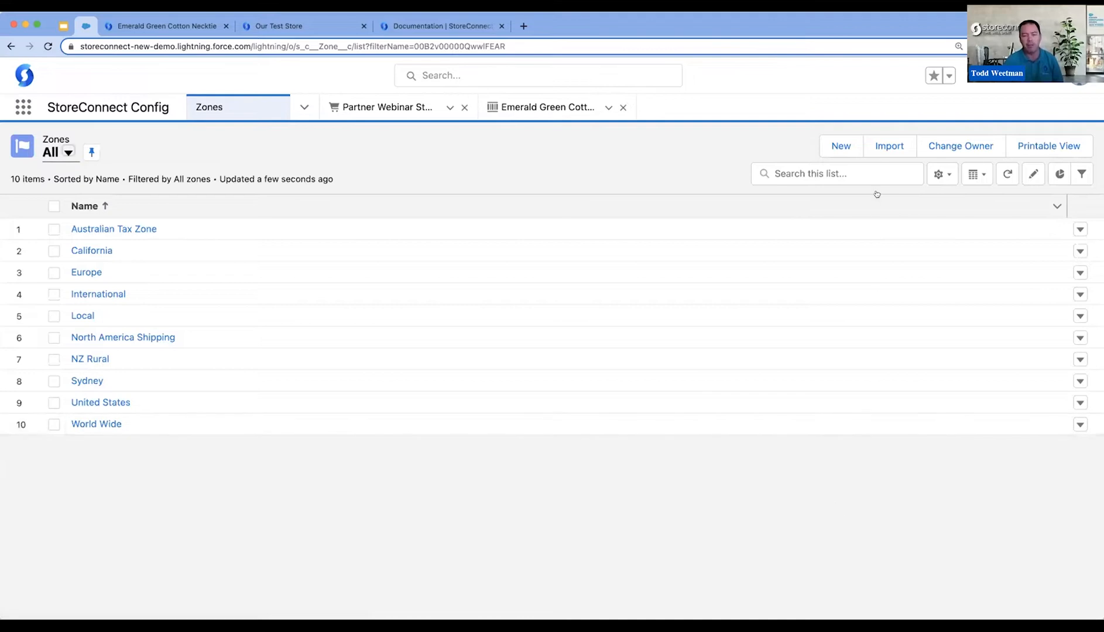
click(840, 146)
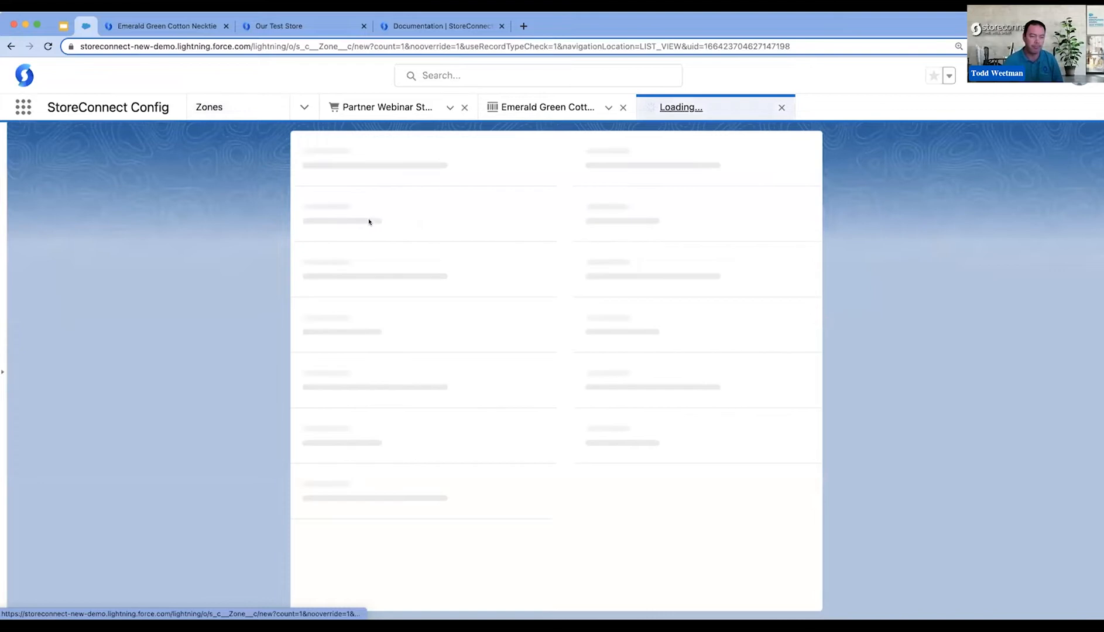
text(New Zealand )
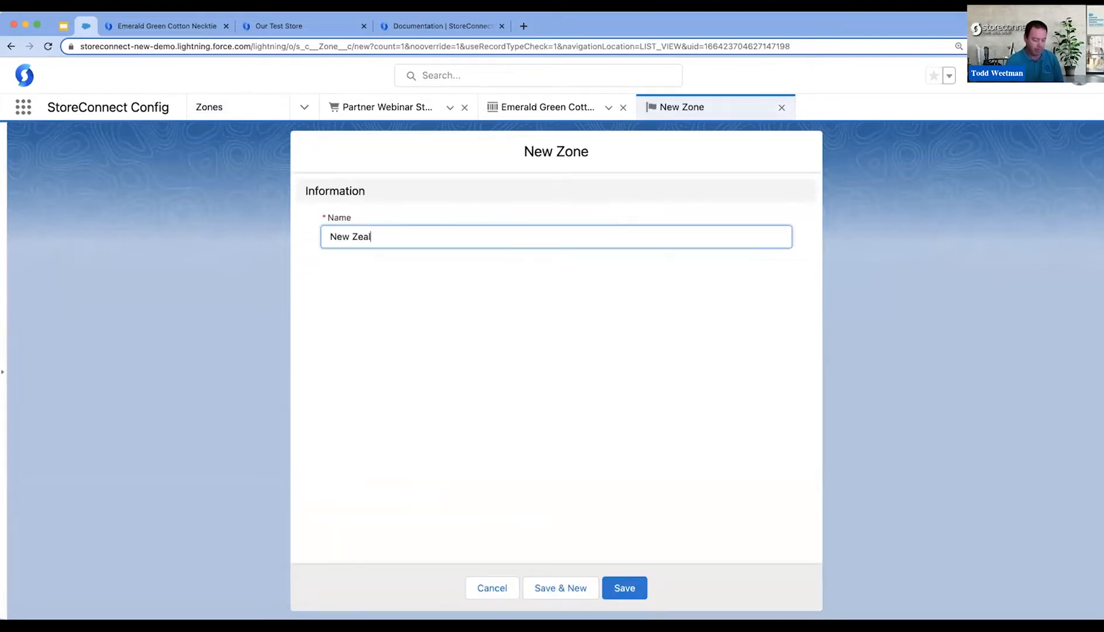
text(Tax Zone)
click(624, 587)
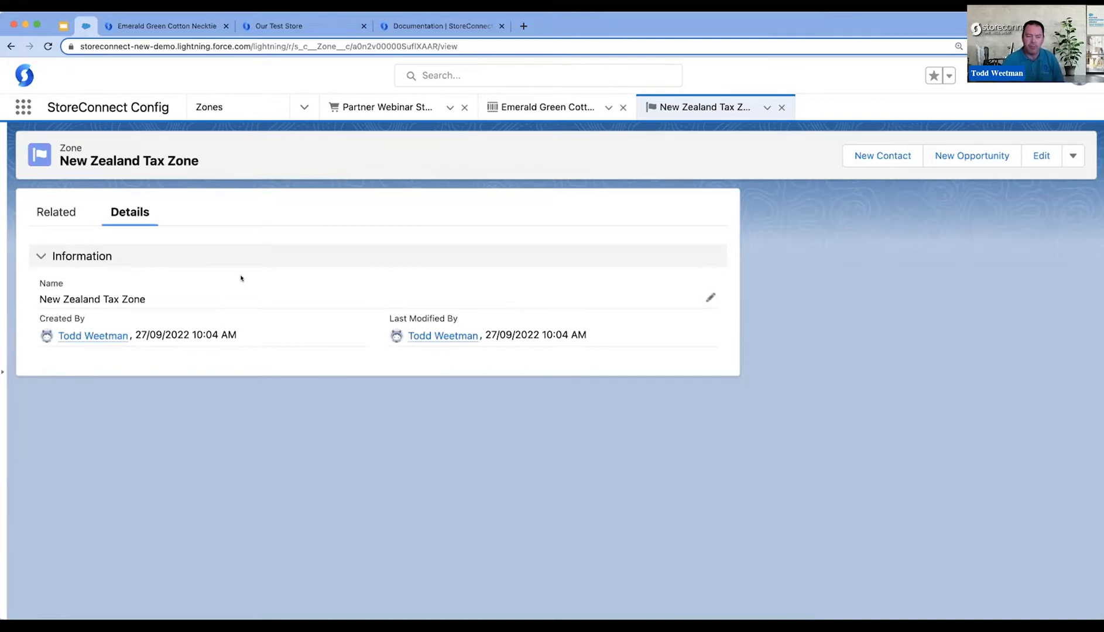
- Add New Zealand as a zone country of the New Zealand Tax Zone and return to the zone record
click(62, 211)
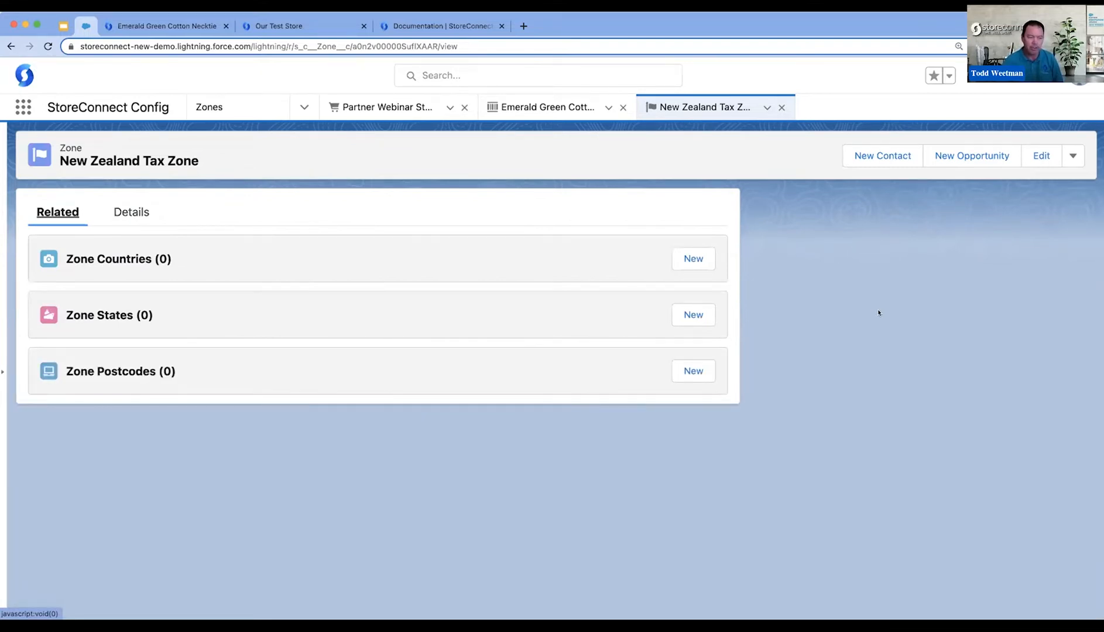
click(698, 262)
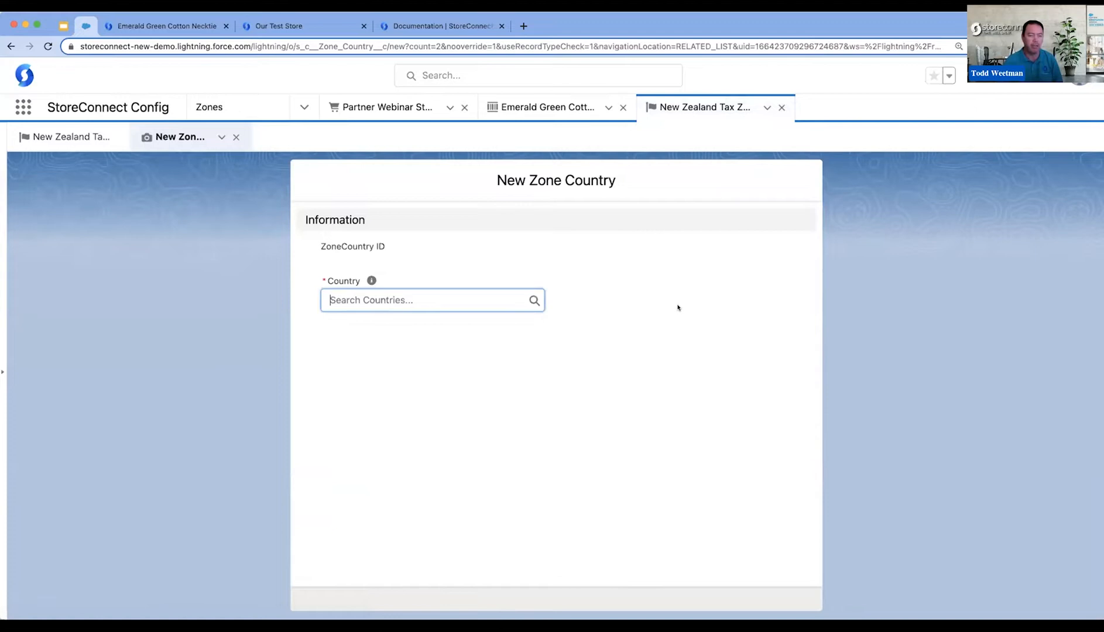
text(ne)
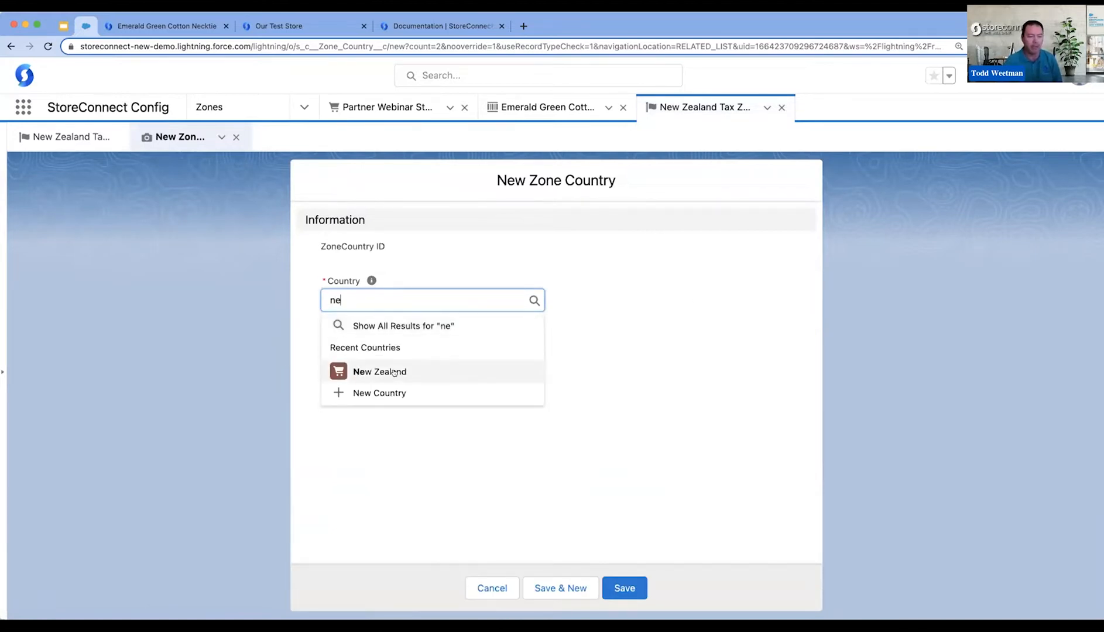
click(391, 373)
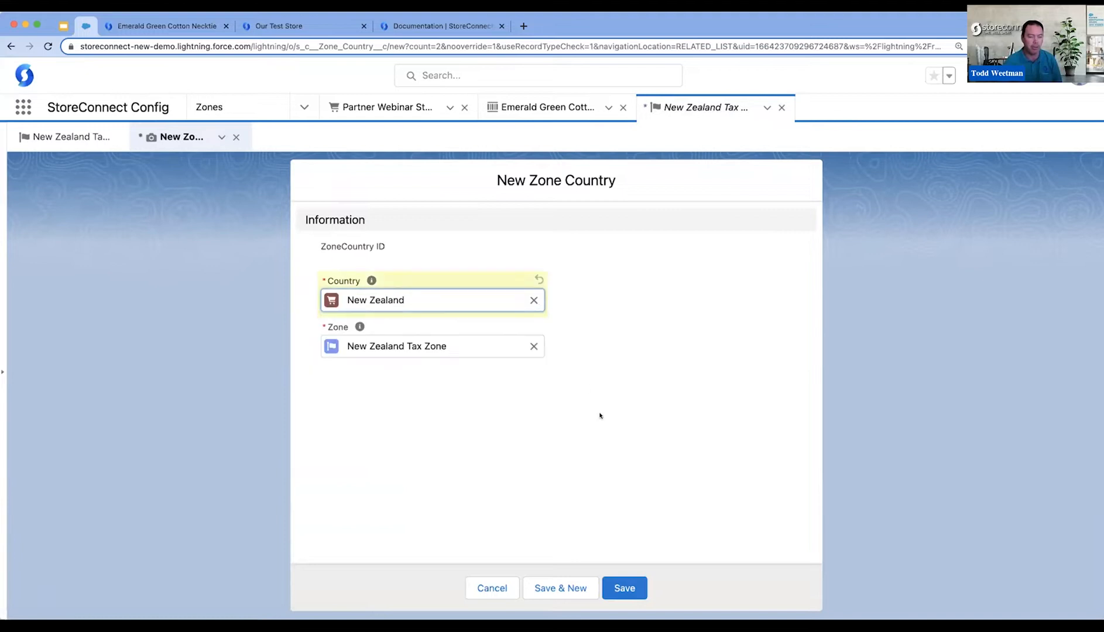
click(625, 588)
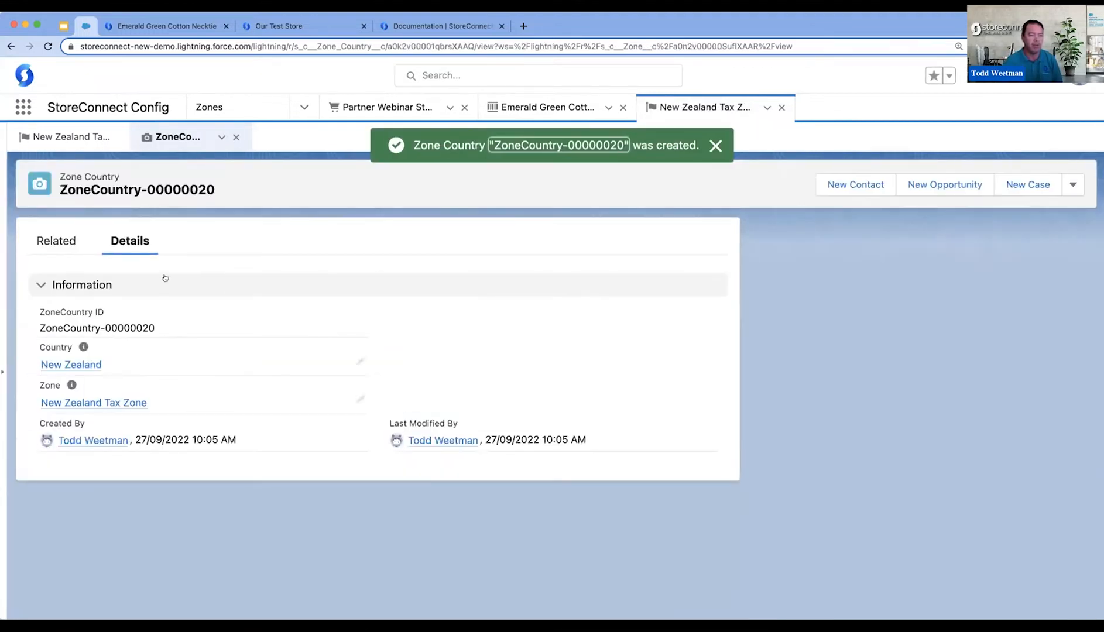
click(54, 139)
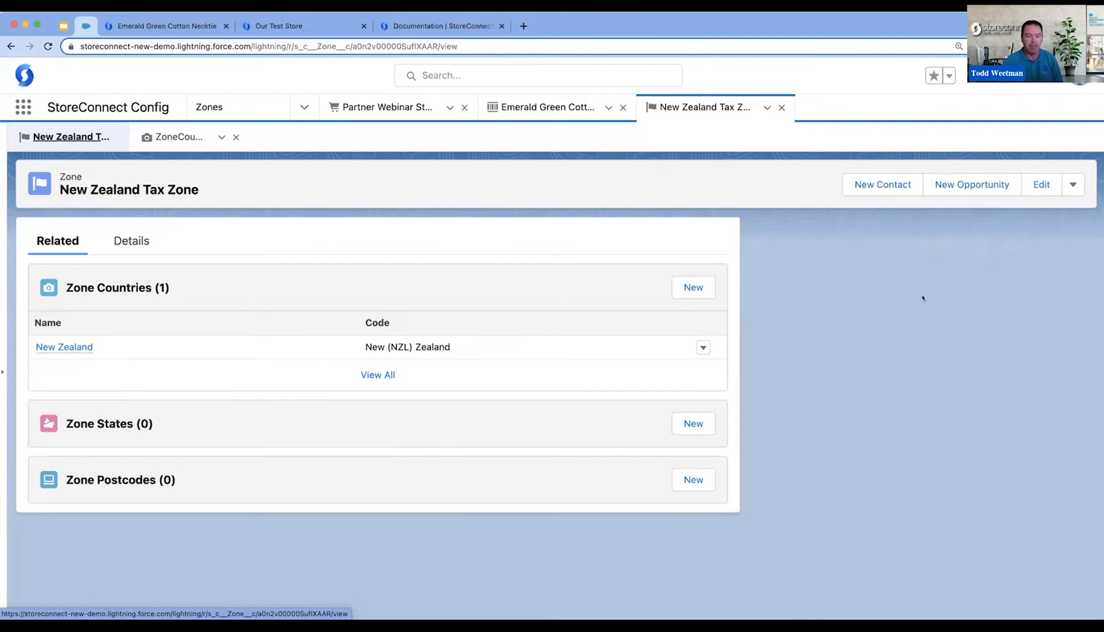
- Start a new tax named NZ GST with display name GST, assigned to the New Zealand Tax Zone
click(303, 108)
click(254, 253)
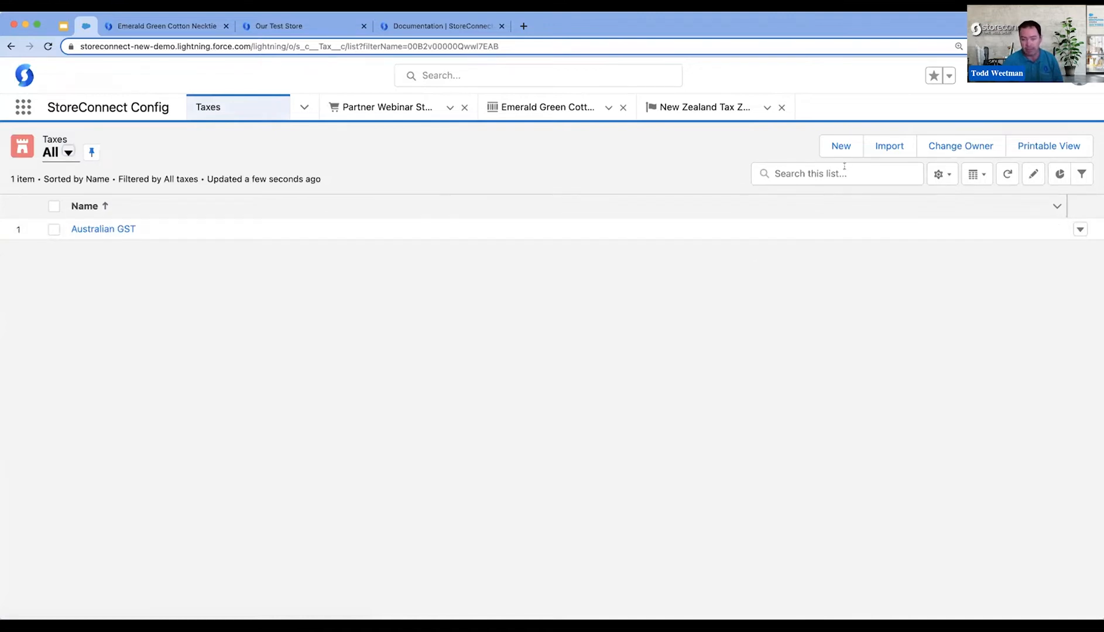
click(839, 148)
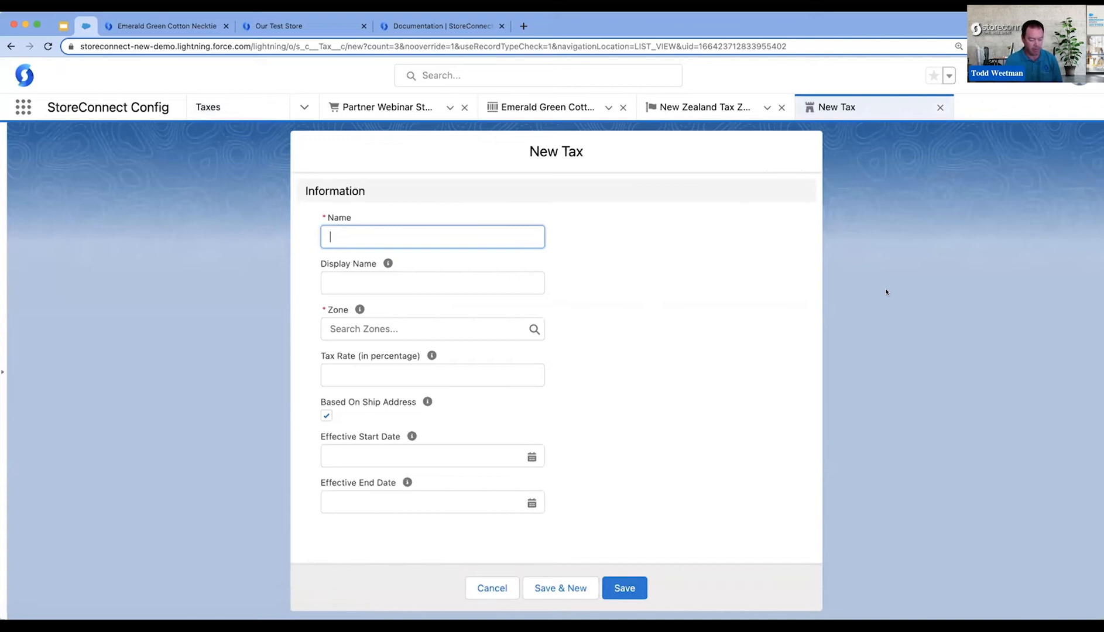
text(NZ GST)
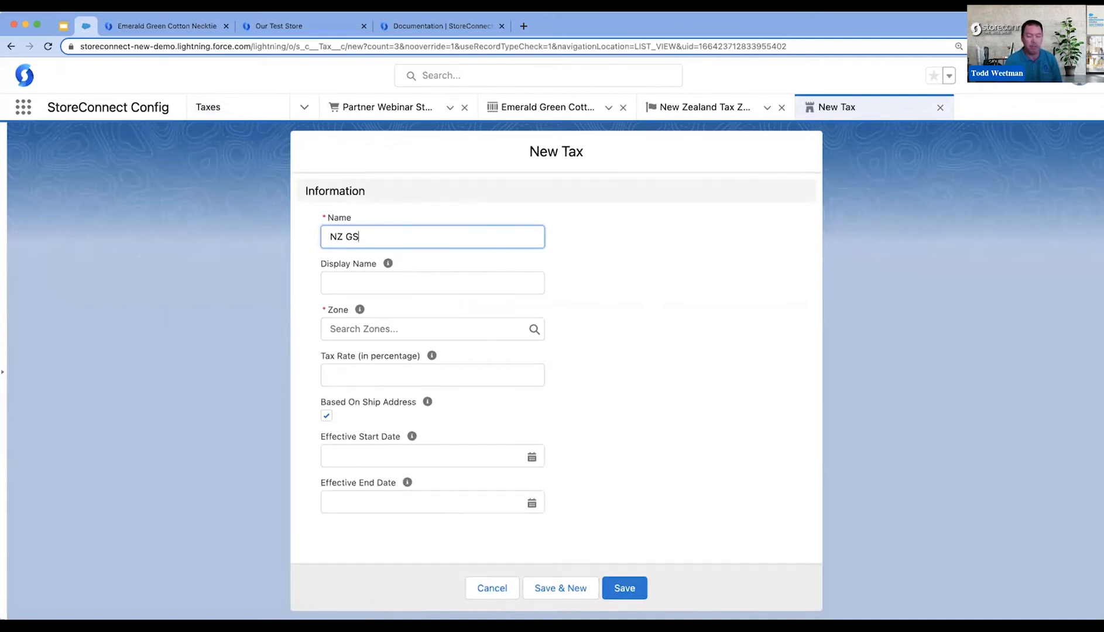
key(Tab)
key(Tab)
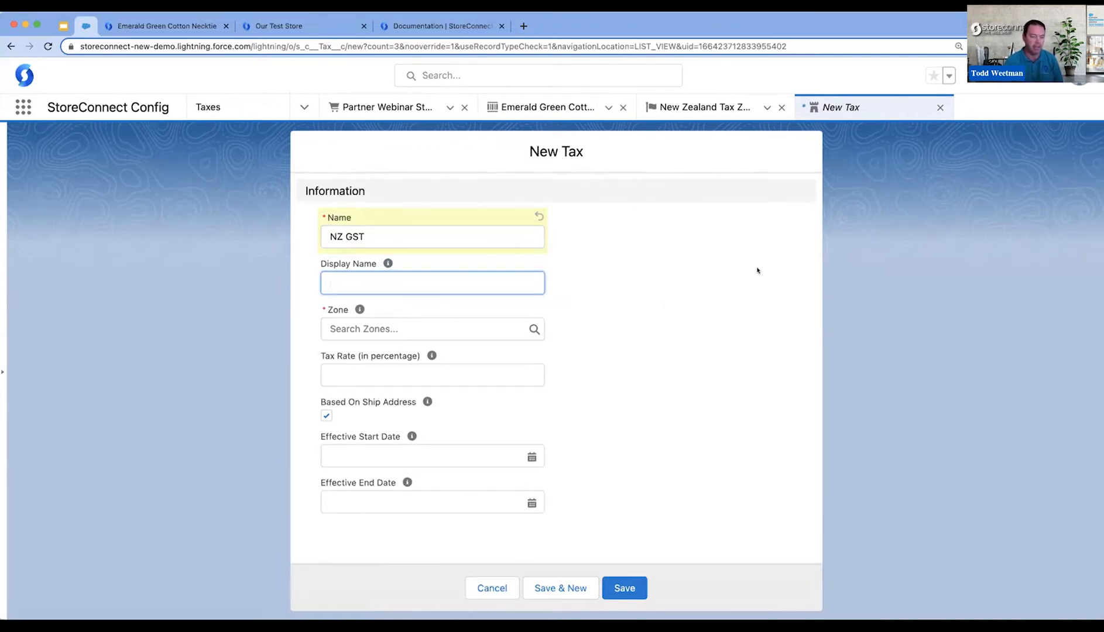
text(GST)
click(434, 330)
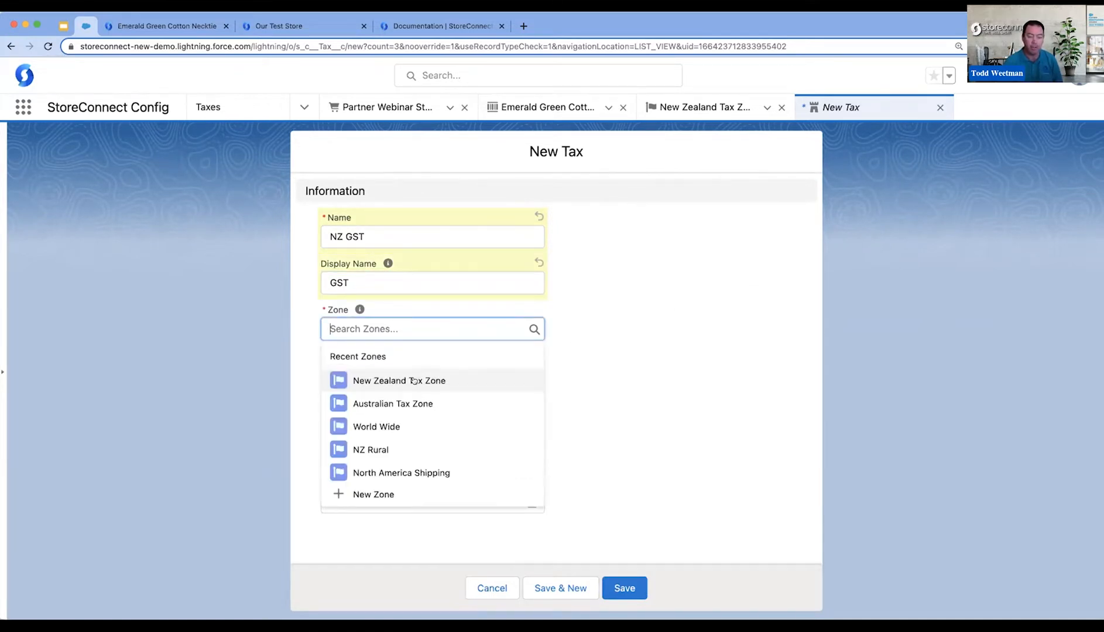
click(413, 380)
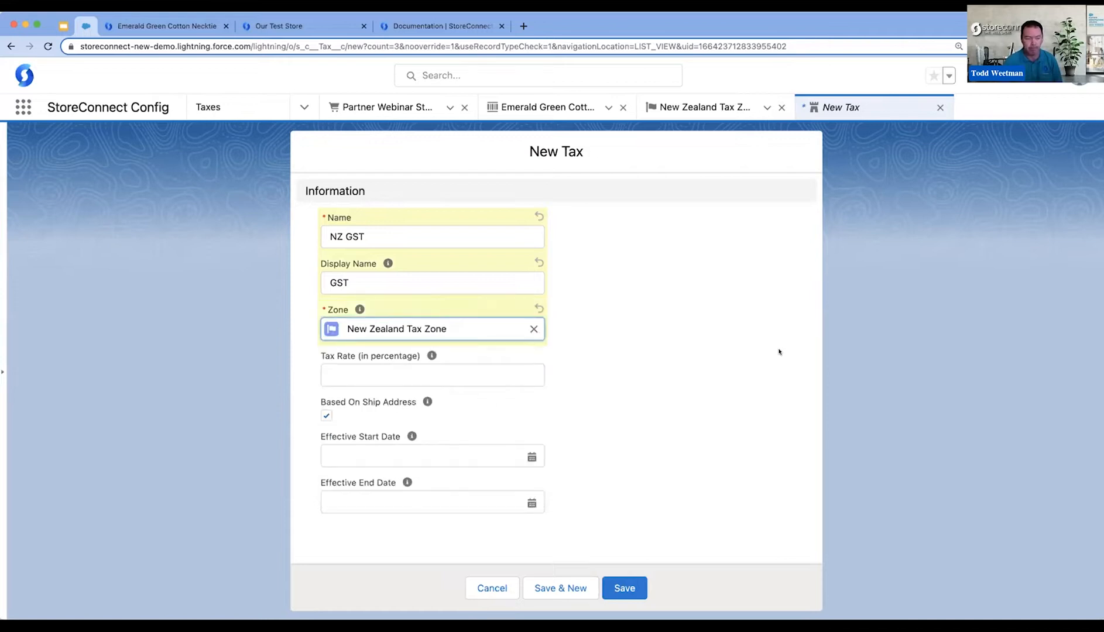
- Set the NZ GST tax rate to 15 percent with effective start date 1/09/2022, and save the tax
click(438, 374)
text(15)
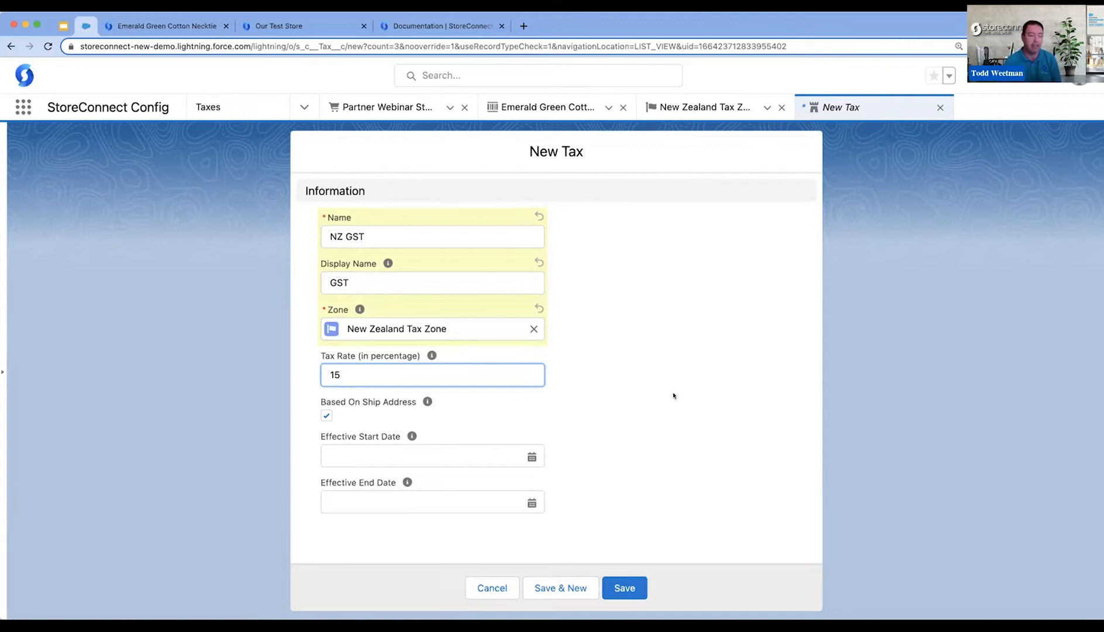
mouse_move(424, 402)
click(495, 451)
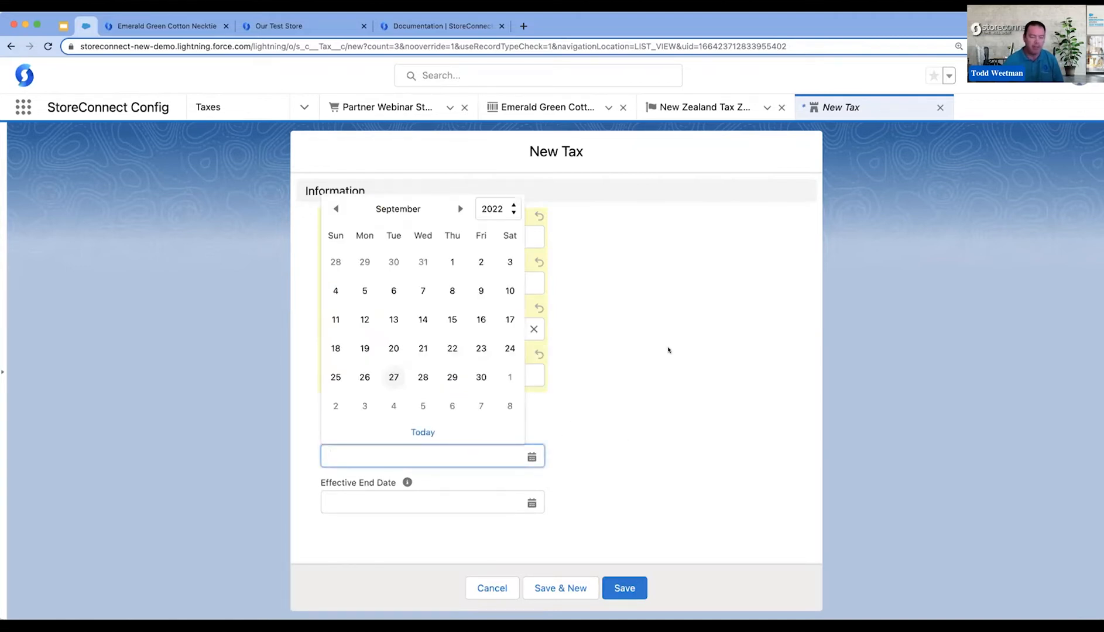
click(451, 261)
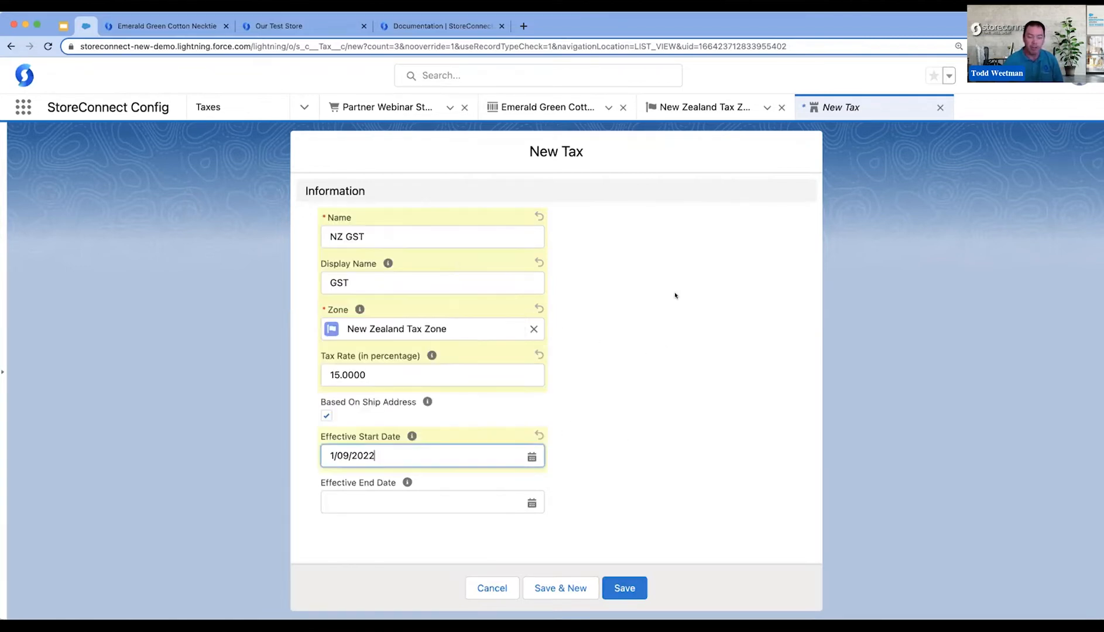
click(685, 296)
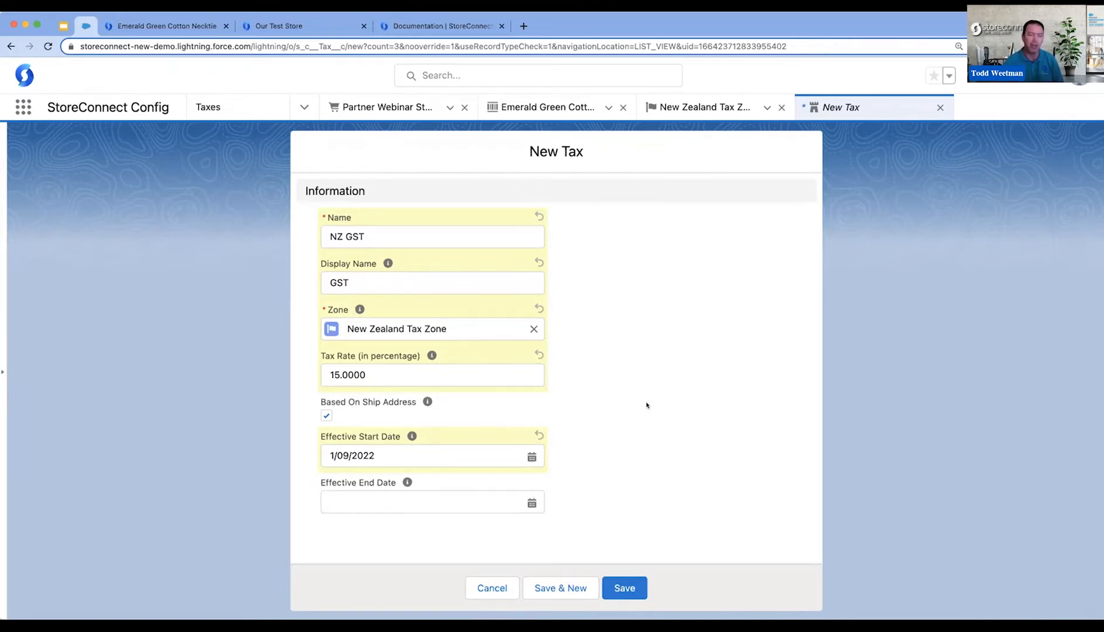
click(624, 586)
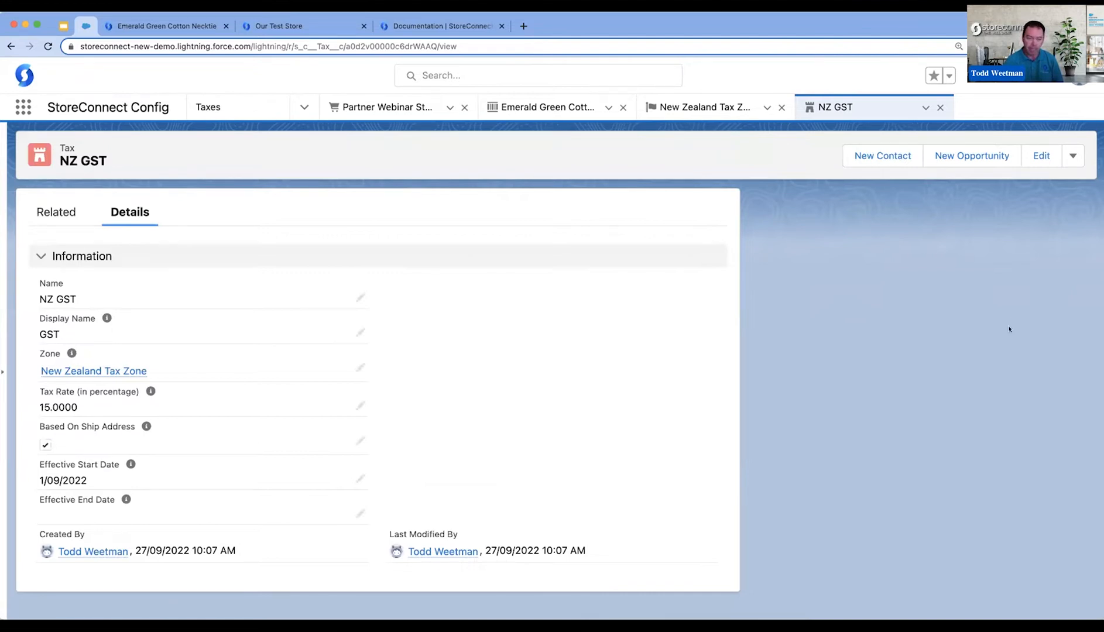
- Add NZ GST as a product tax on the Emerald Green Cotton Necktie product and save it
click(572, 105)
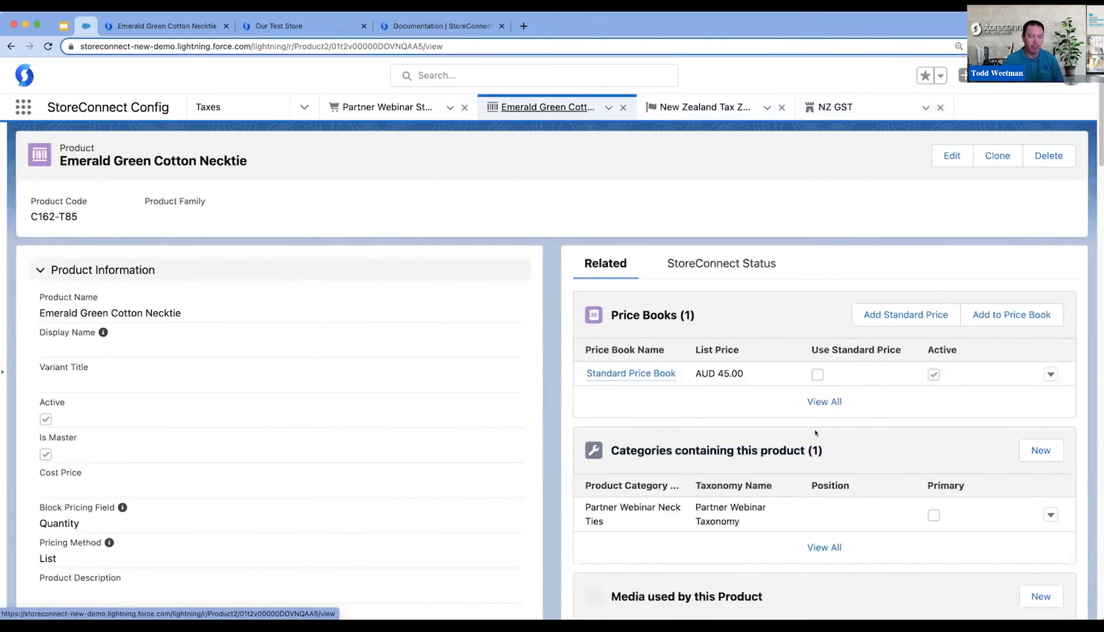
scroll(815, 433, down, 2)
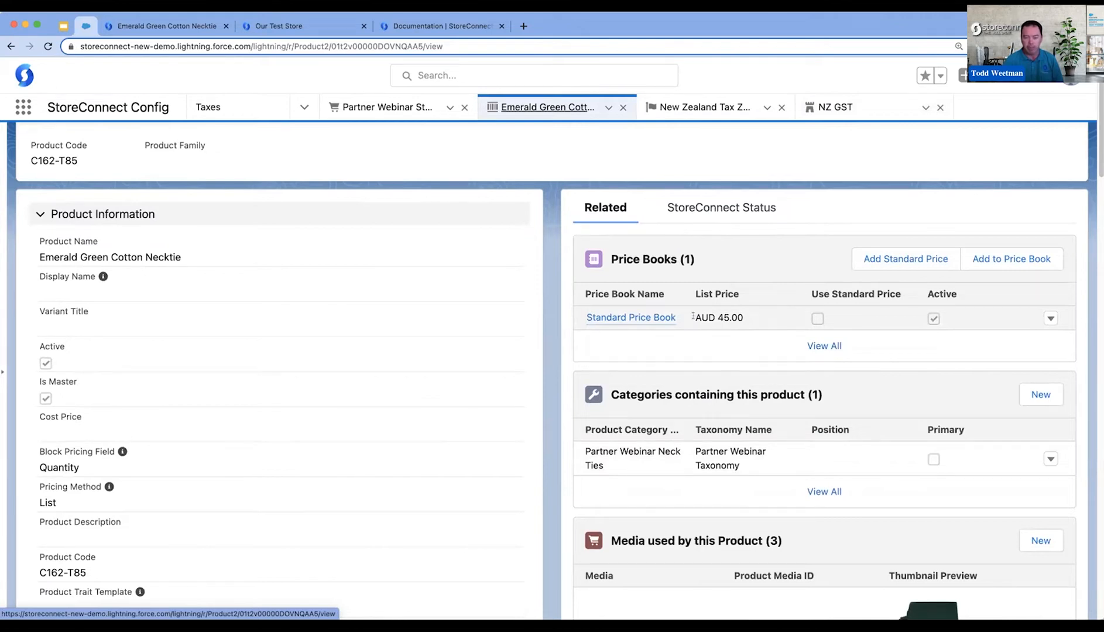
drag(714, 313, 755, 320)
scroll(951, 390, down, 15)
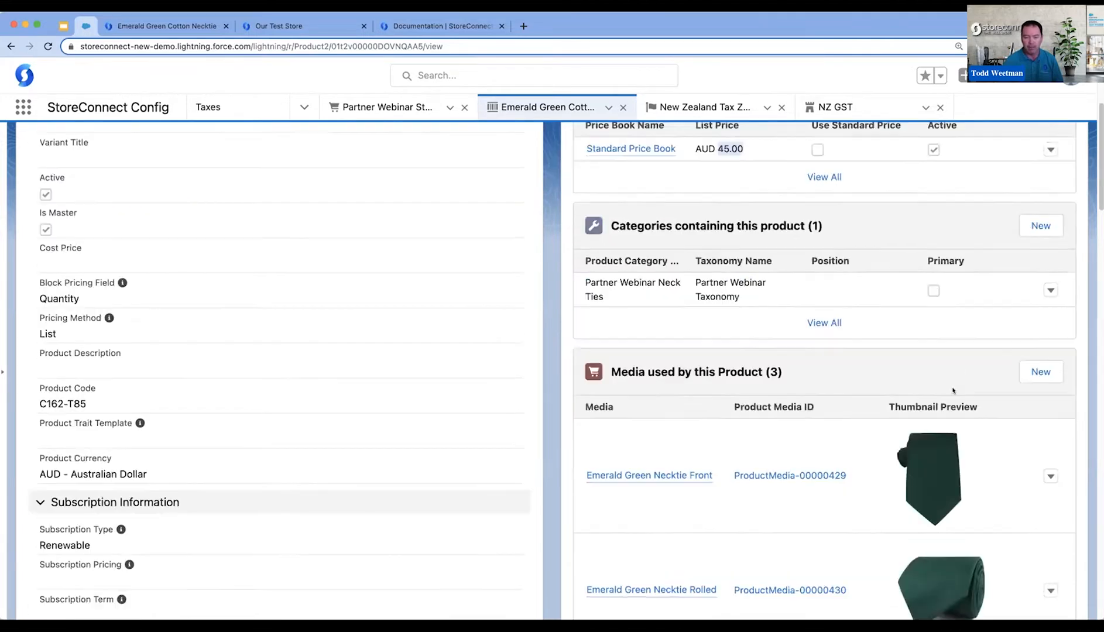
scroll(952, 398, down, 8)
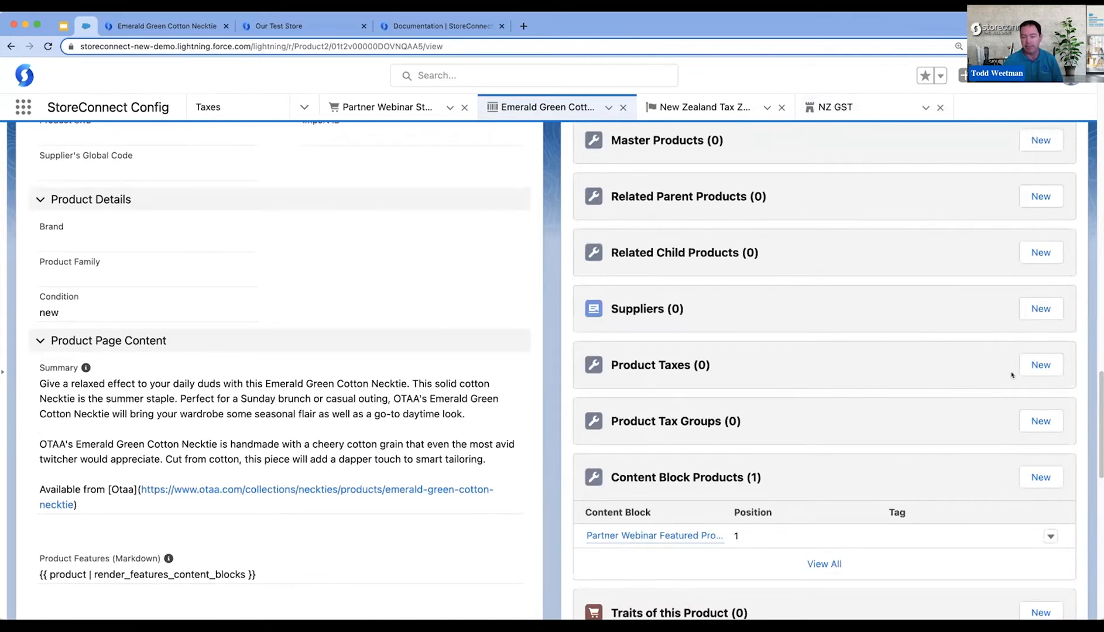
click(1033, 369)
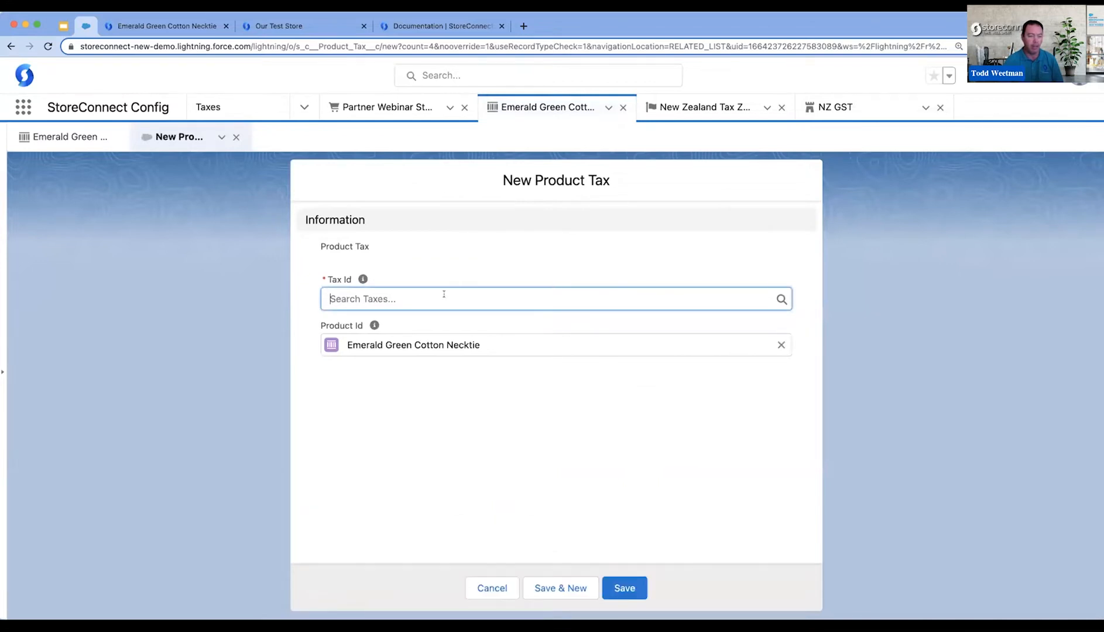
text(nz)
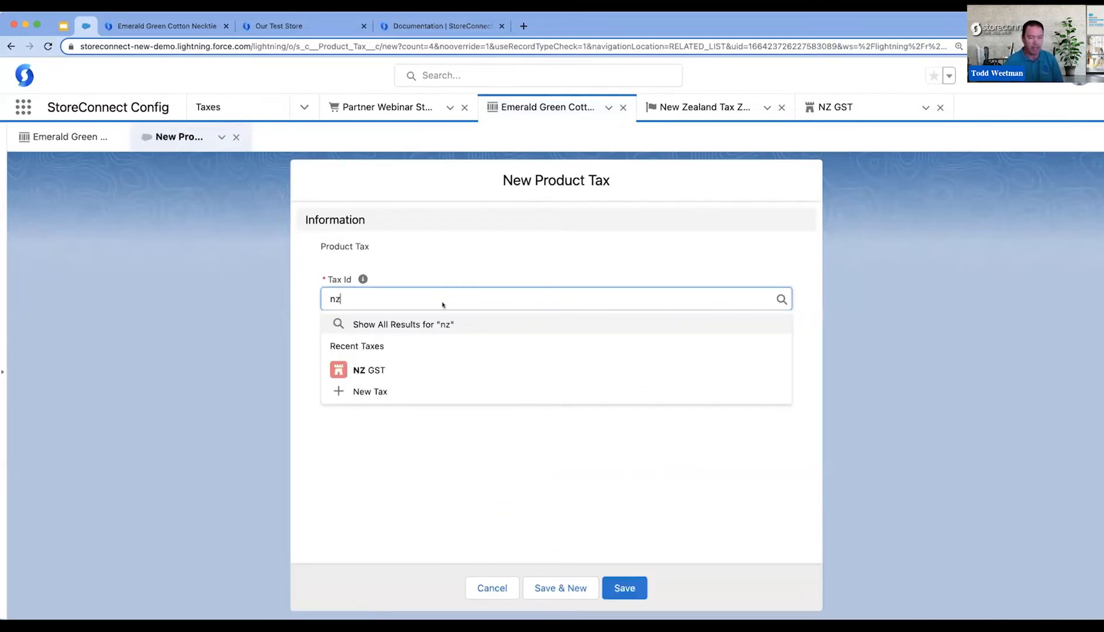
click(383, 370)
click(620, 586)
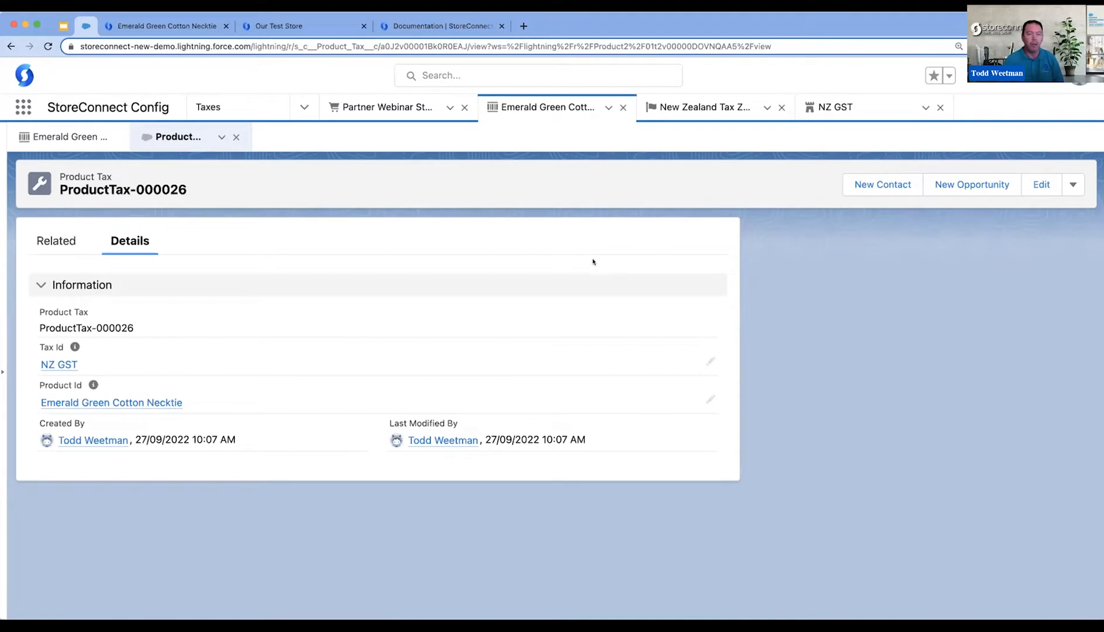
- In the storefront, buy the Emerald Green Cotton Necktie and proceed to checkout with a cart quantity of 1
click(164, 26)
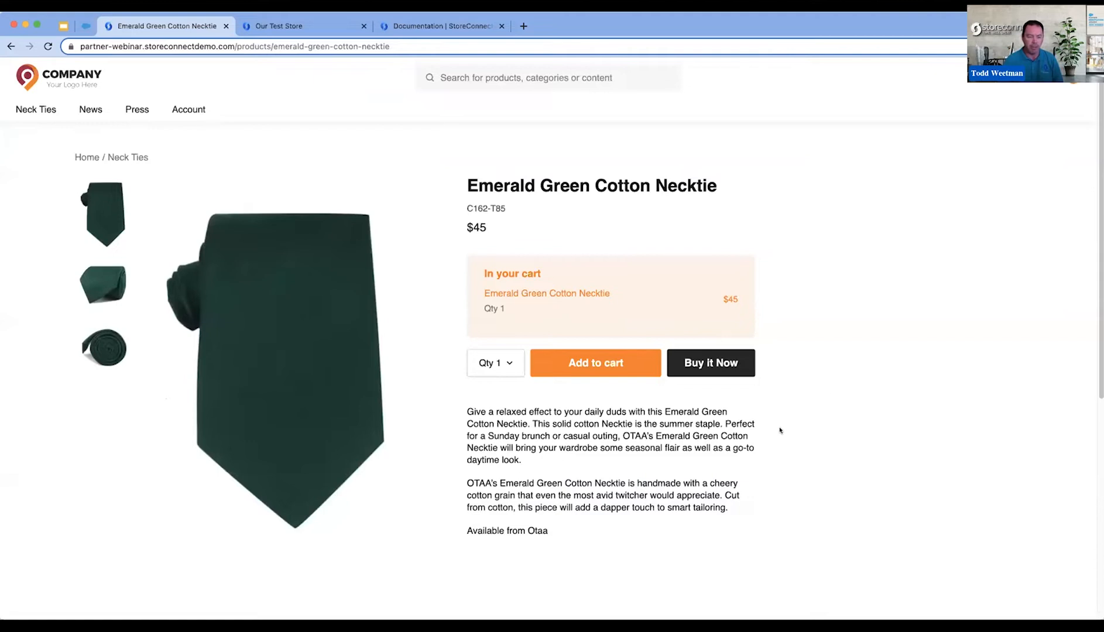
click(710, 363)
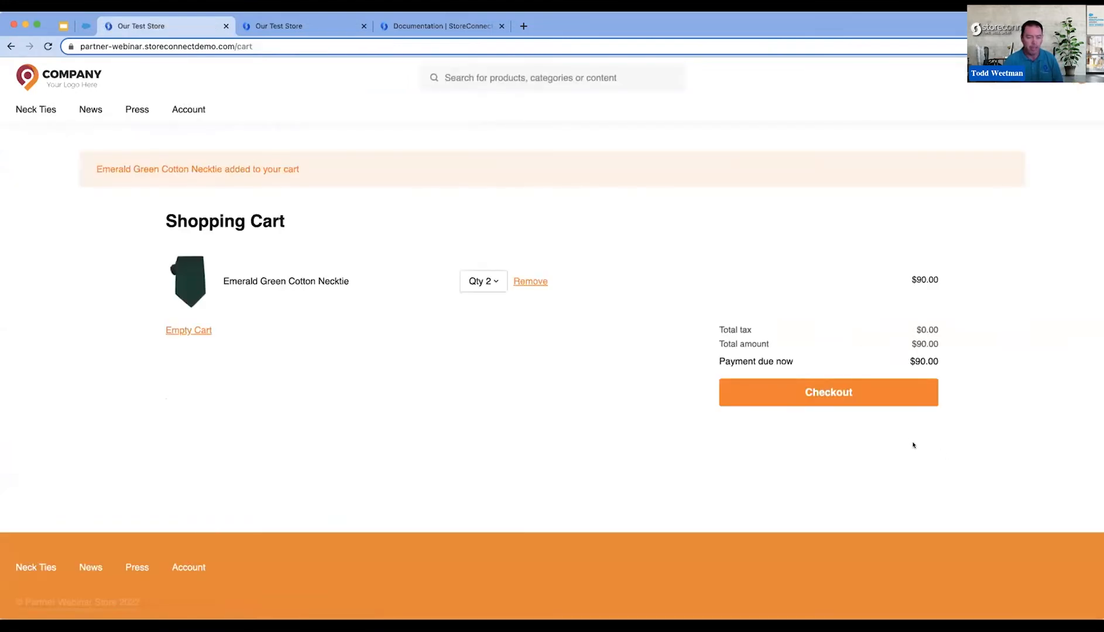
click(496, 287)
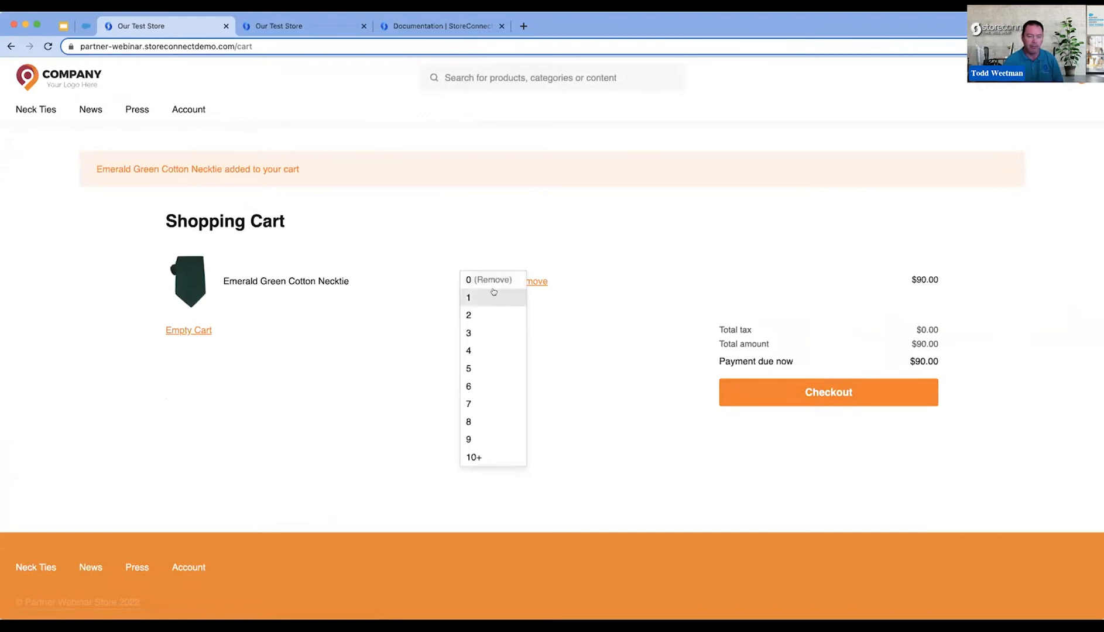
click(494, 295)
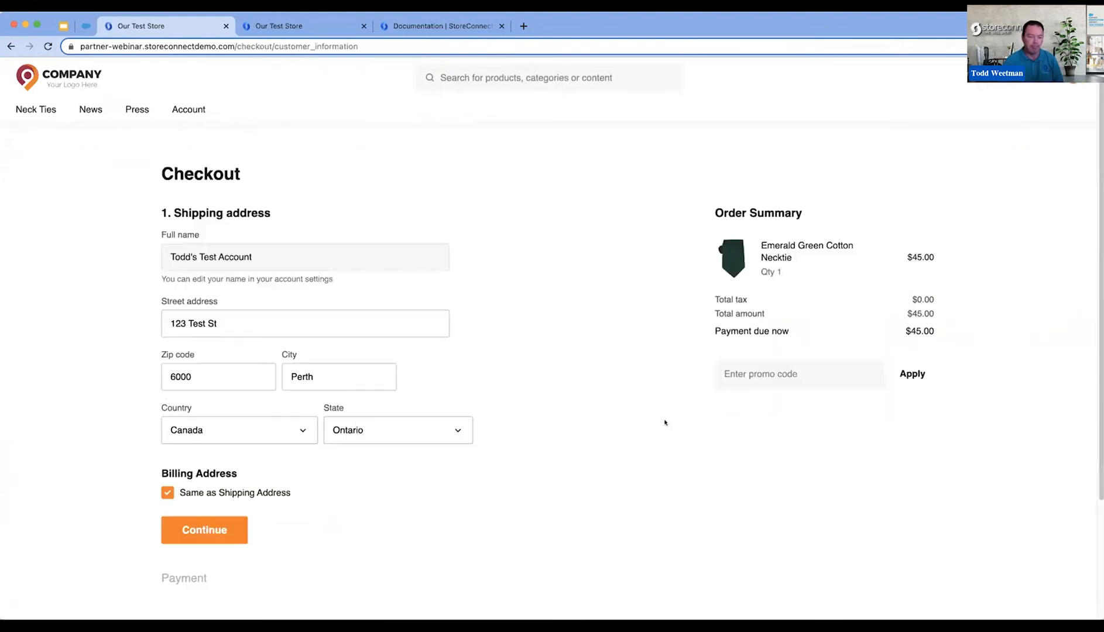
- Check which countries are available for the shipping address on the checkout page
scroll(454, 373, down, 3)
click(273, 325)
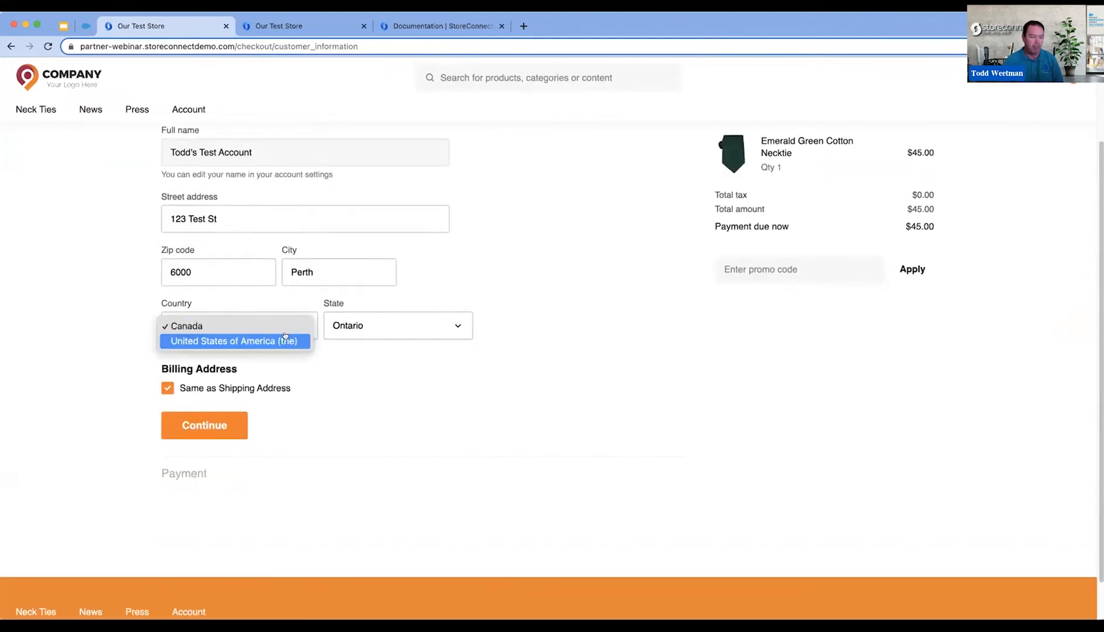
click(487, 301)
scroll(468, 212, up, 3)
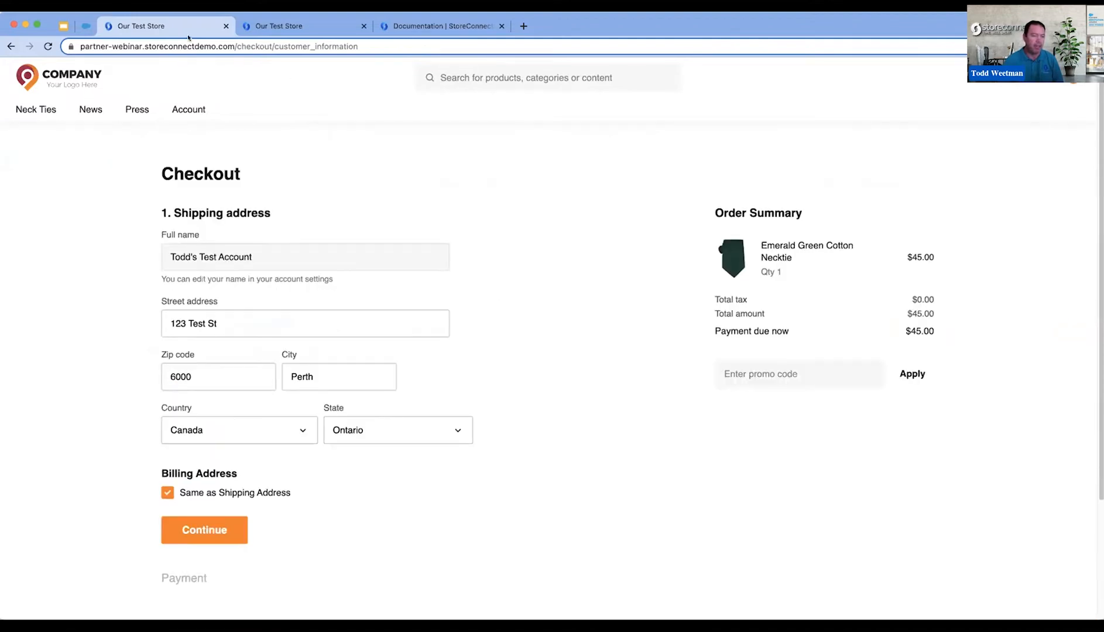
click(78, 26)
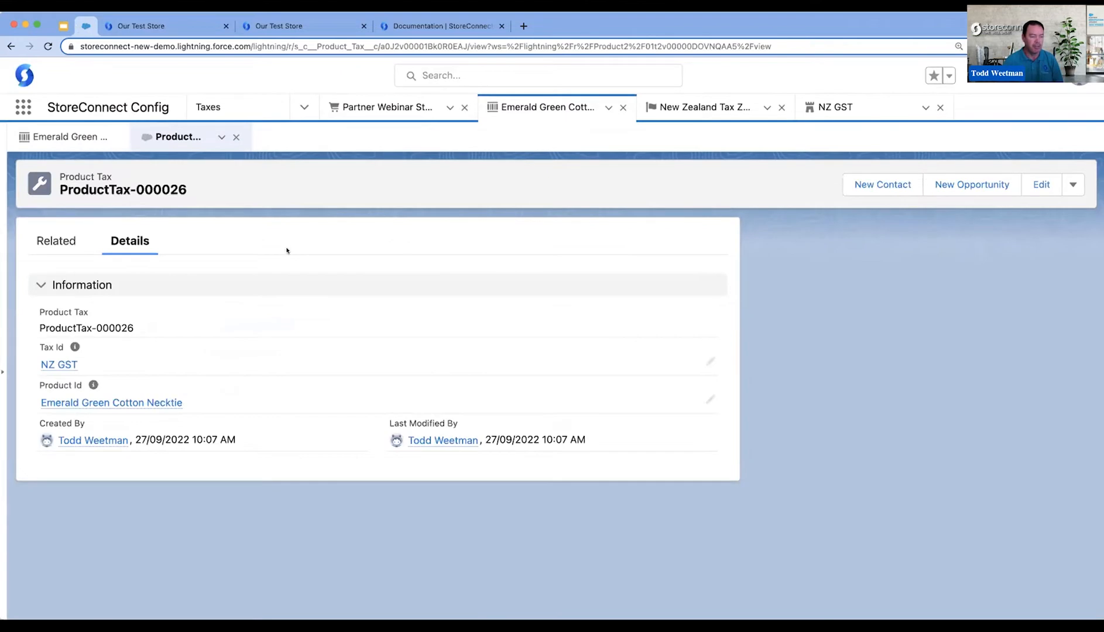
click(368, 110)
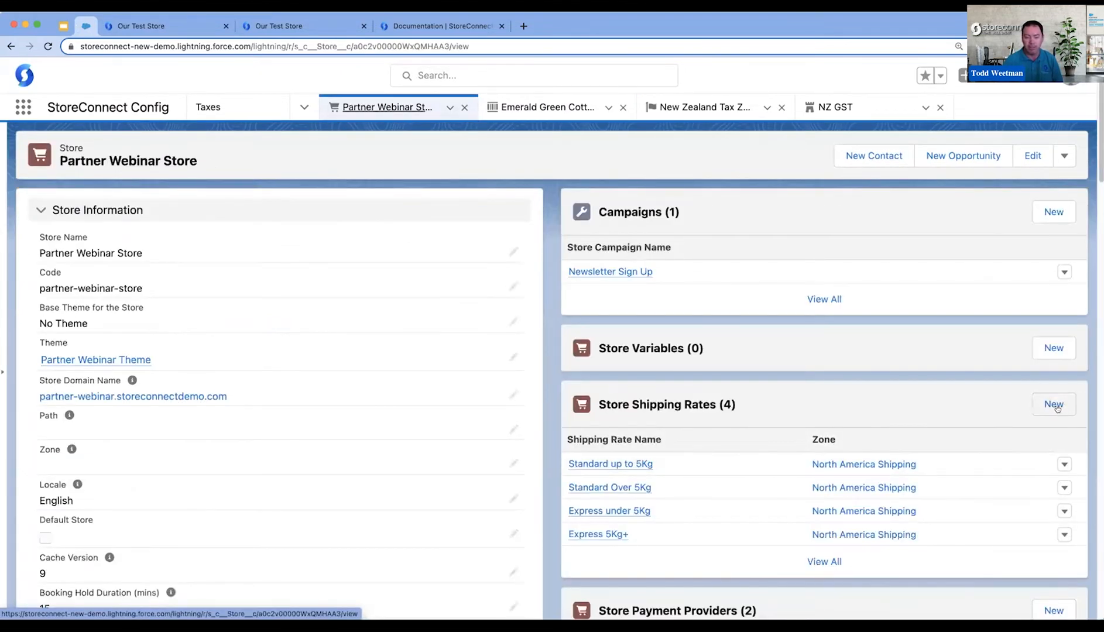
click(1050, 413)
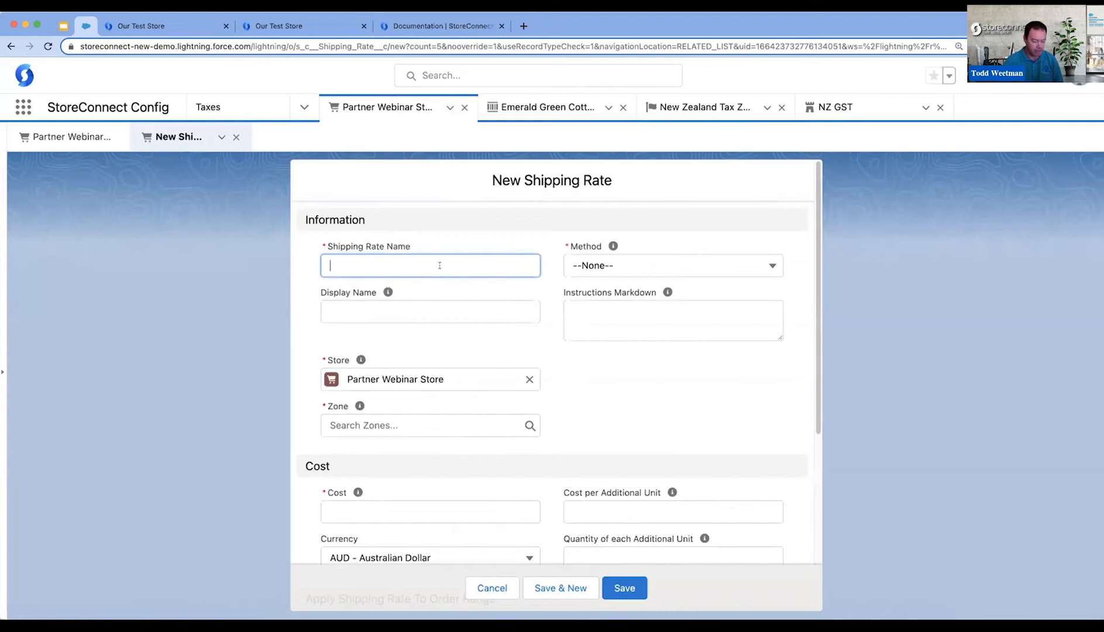
click(464, 108)
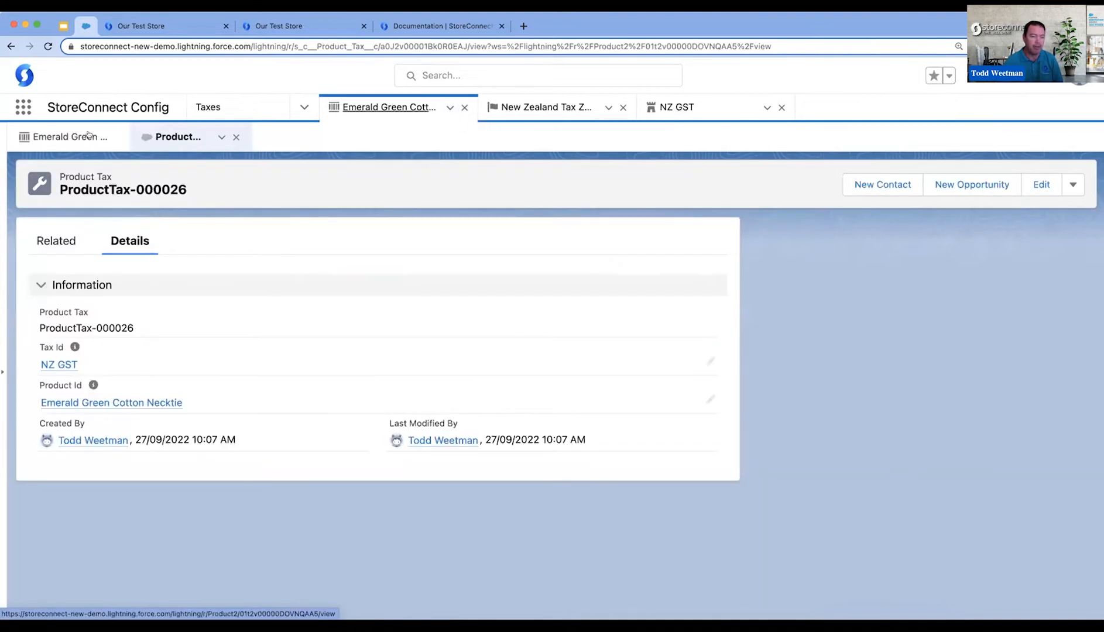
click(88, 136)
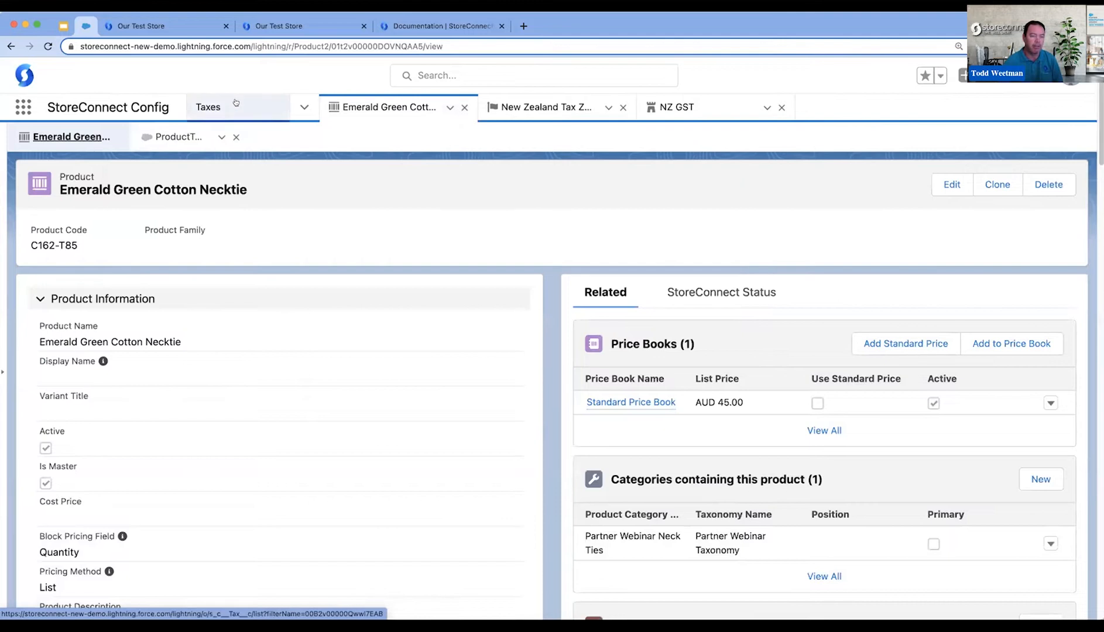
- In StoreConnect Config, start a new shipping rate for the Partner Webinar Store, named NZ with the Courier method
click(303, 107)
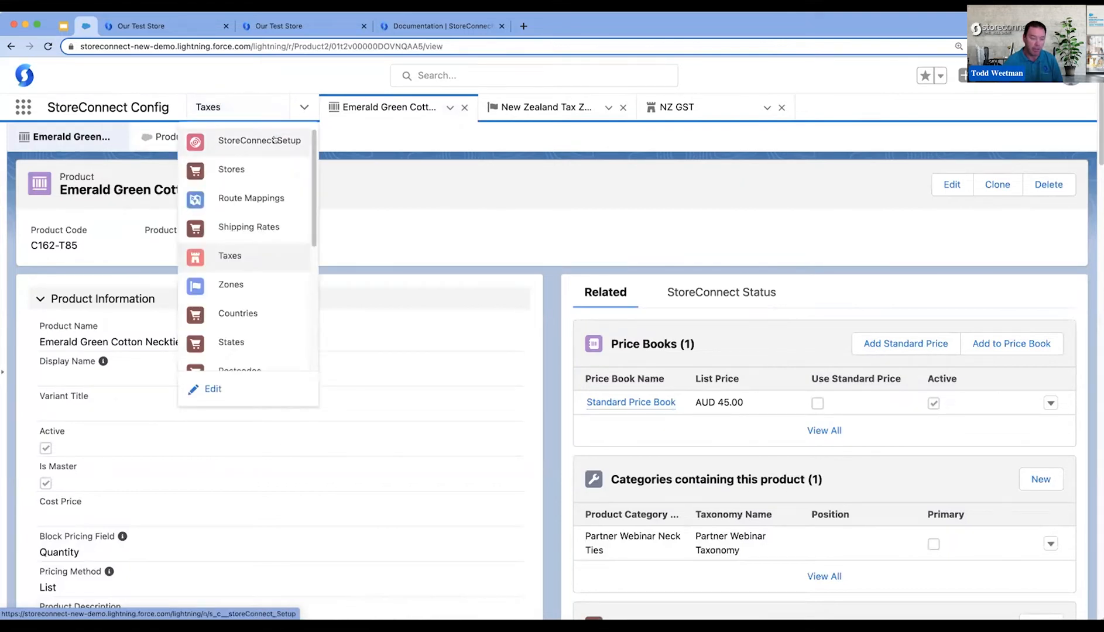
click(236, 168)
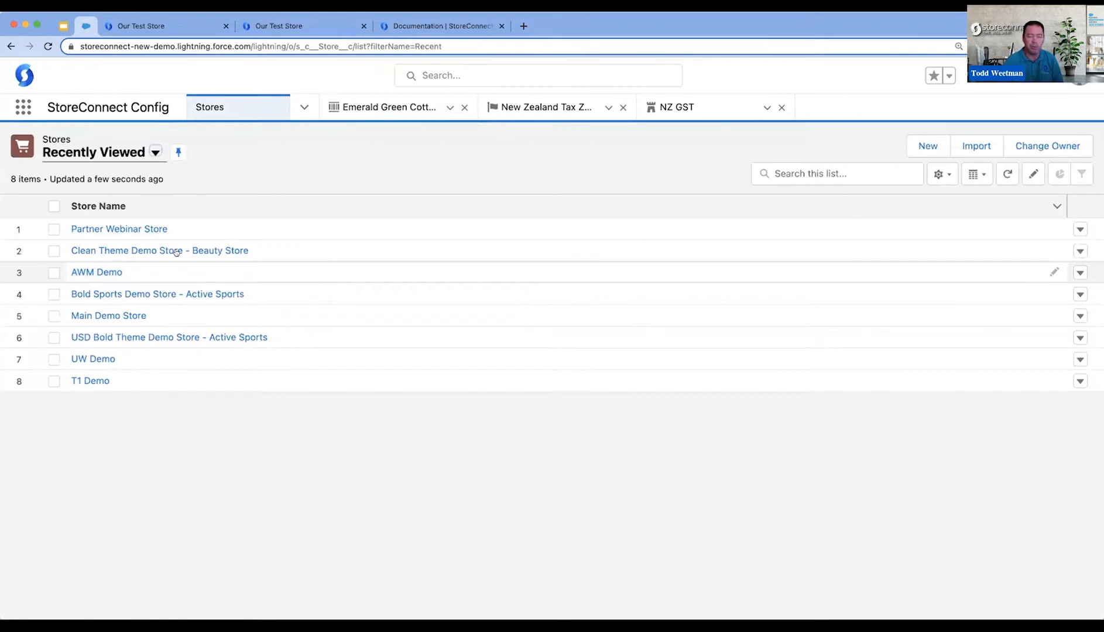
click(147, 229)
click(1051, 386)
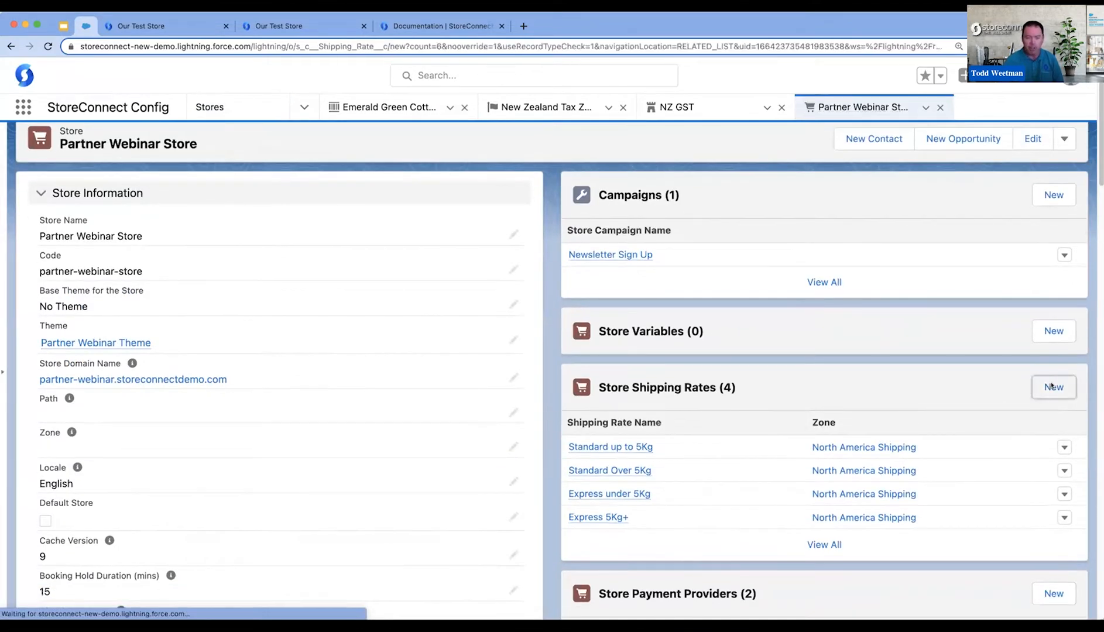
text(NZ)
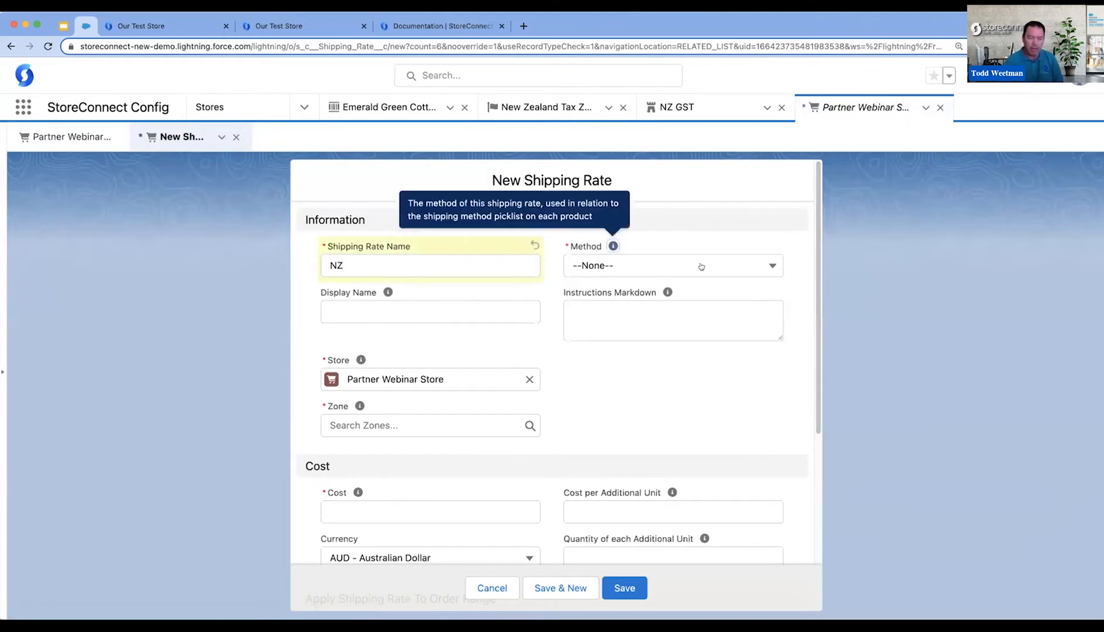
click(700, 266)
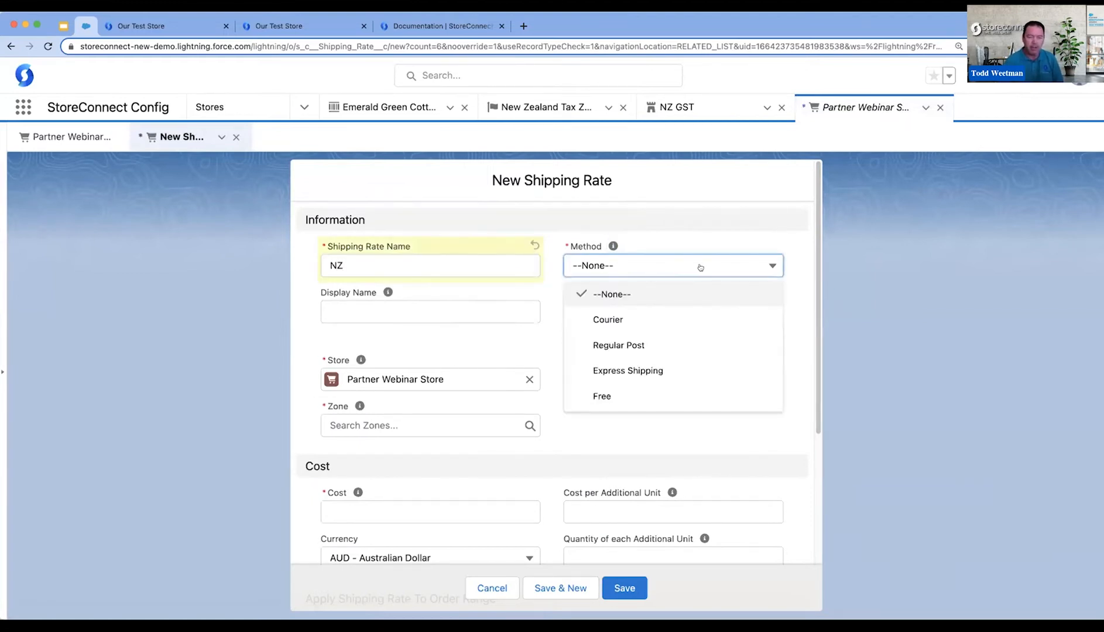
click(681, 315)
- Assign the New Zealand Tax Zone to the NZ shipping rate and set its cost to 0
scroll(443, 379, down, 2)
click(410, 376)
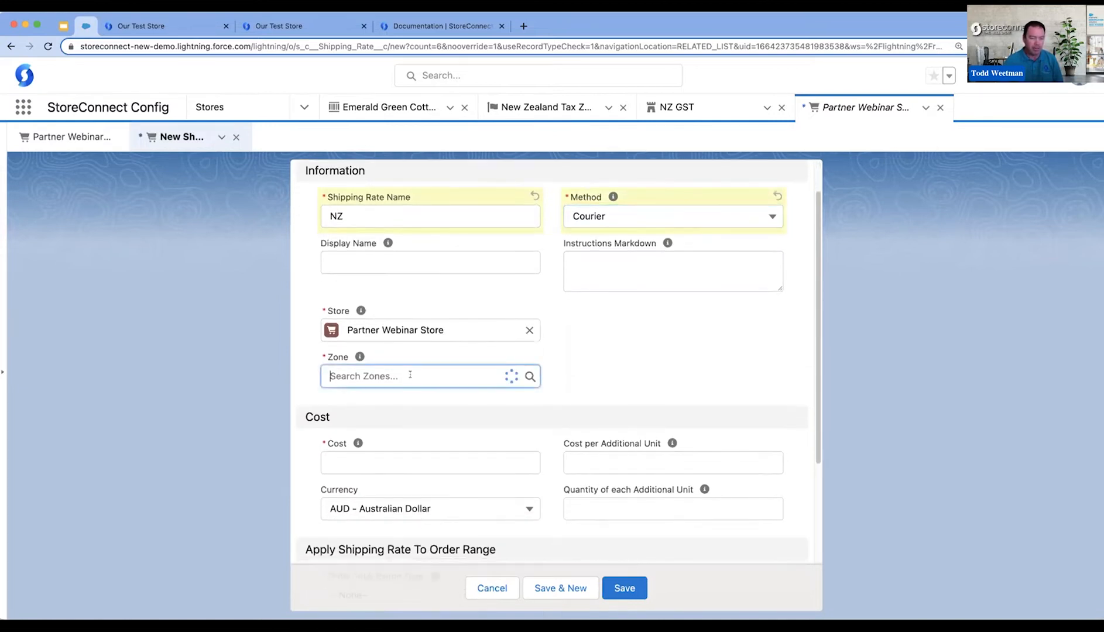
click(413, 238)
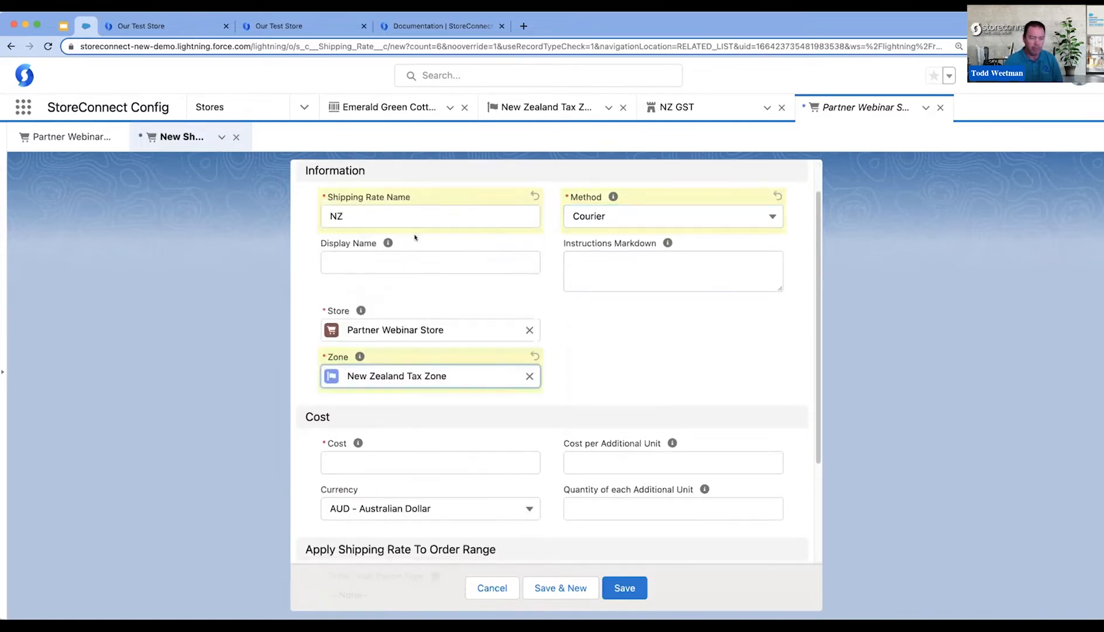
scroll(585, 363, down, 1)
click(454, 439)
text(0)
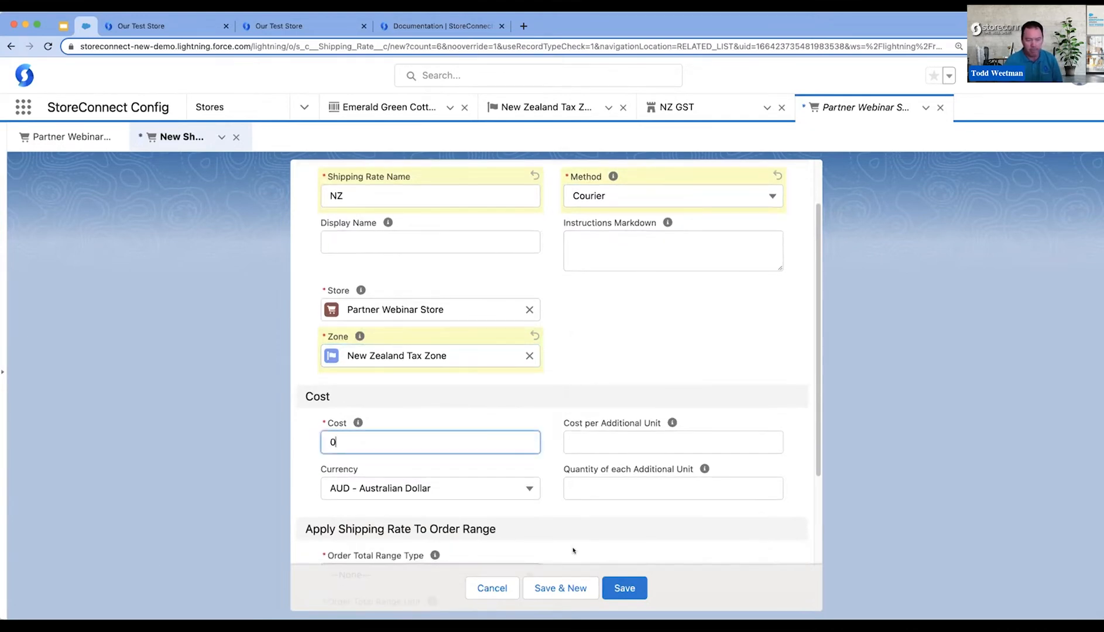
- Set the order total range type to Calculate by Price with an order price minimum of 0, and save the shipping rate
scroll(586, 532, down, 5)
scroll(498, 398, down, 1)
click(468, 361)
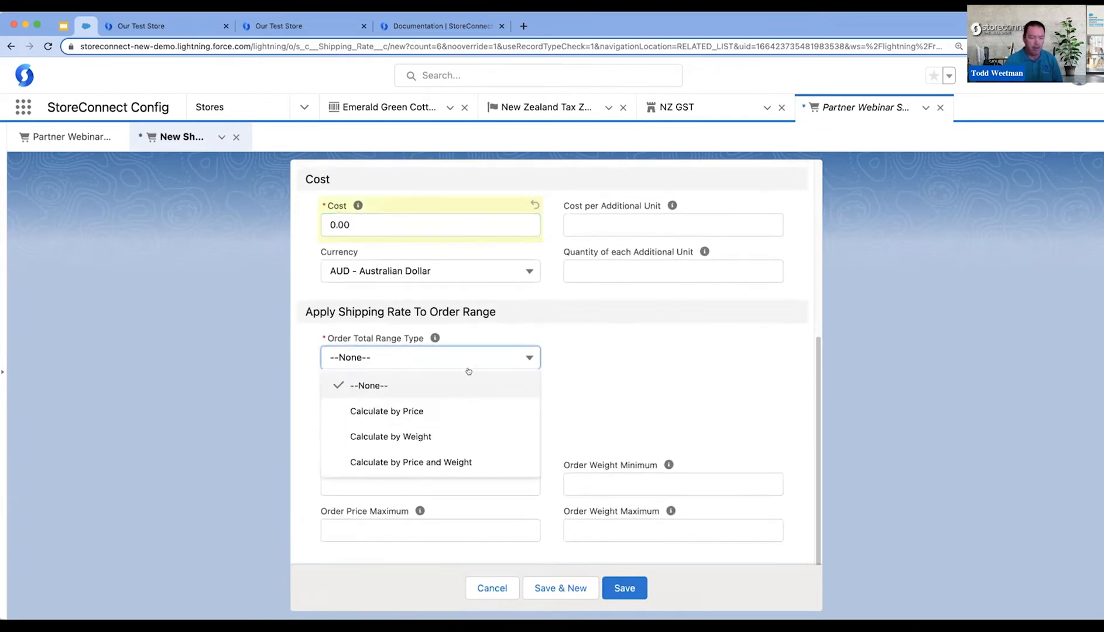
click(450, 411)
click(448, 405)
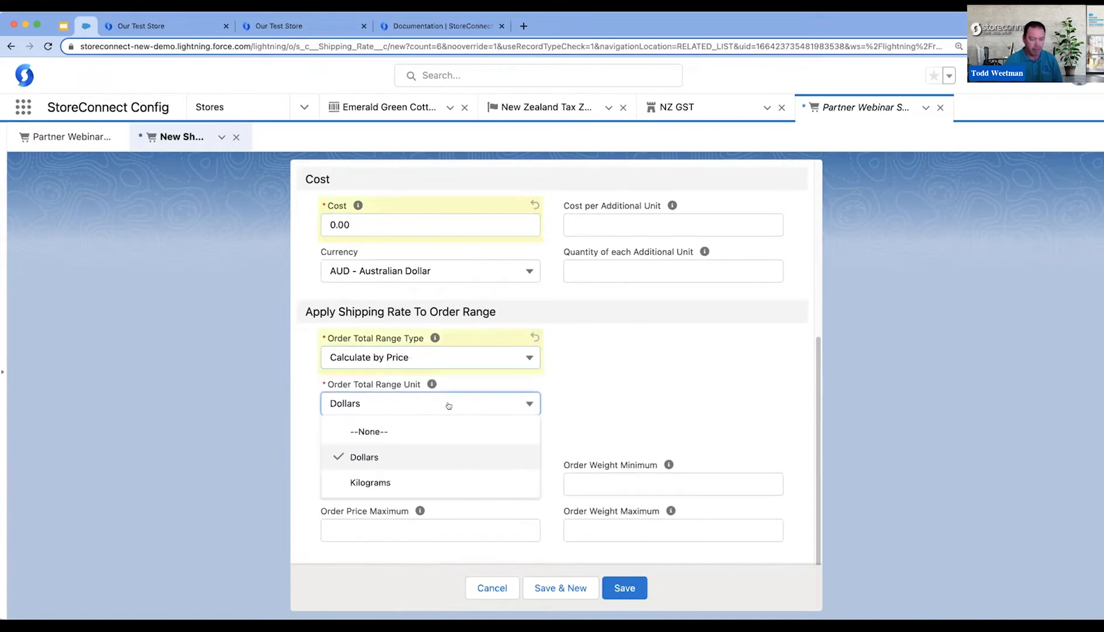
click(611, 404)
click(437, 481)
text(0)
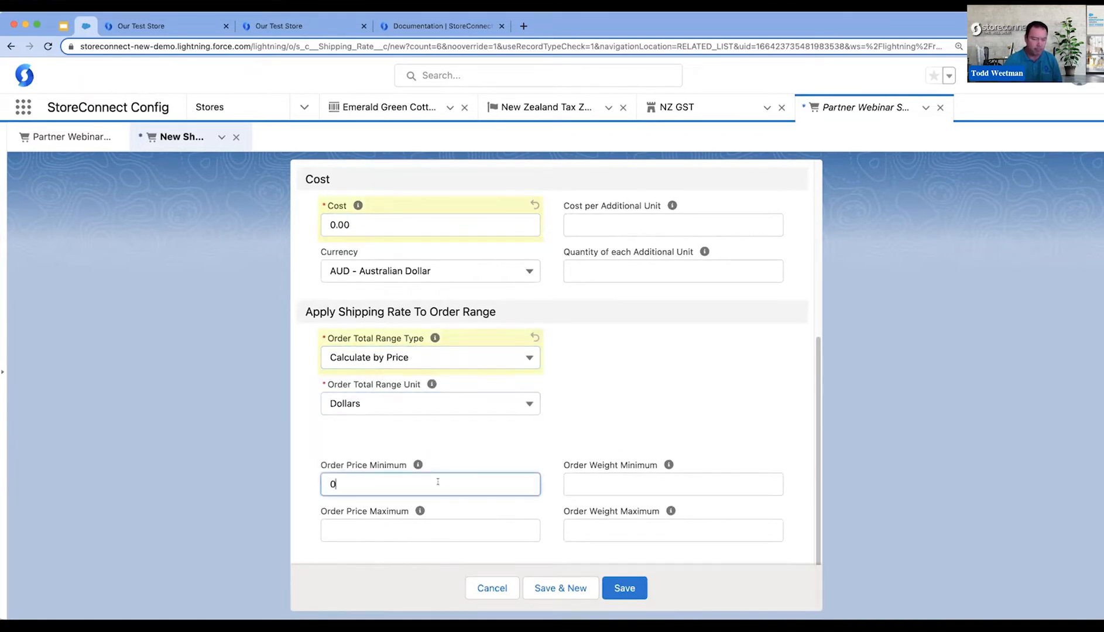
click(625, 589)
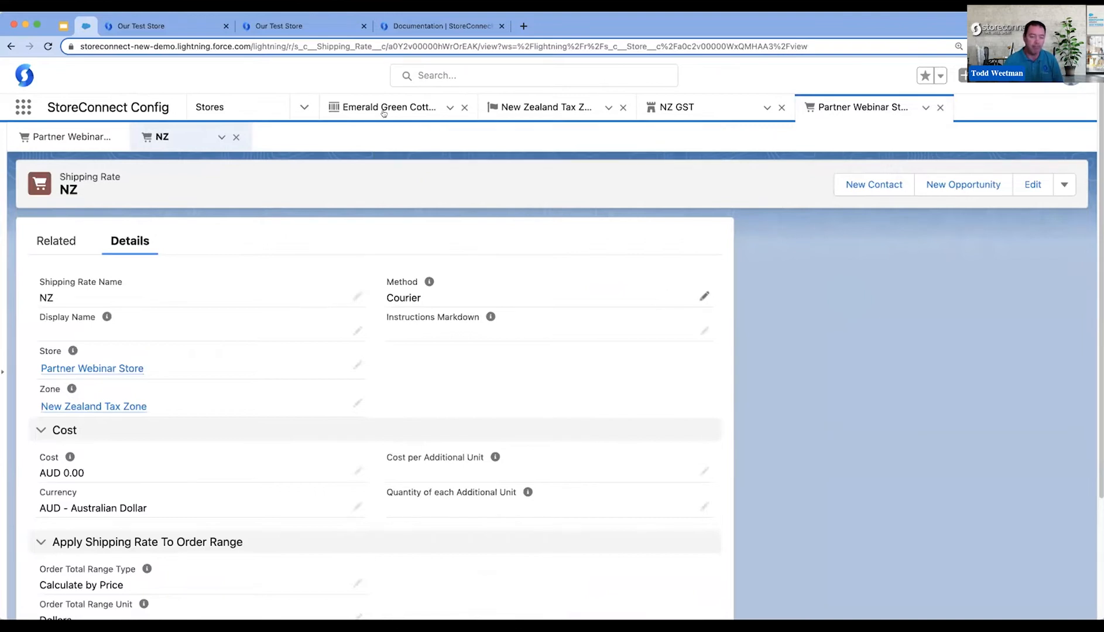
- Switch to the storefront checkout, reload it and check which countries the shipping address offers
click(141, 26)
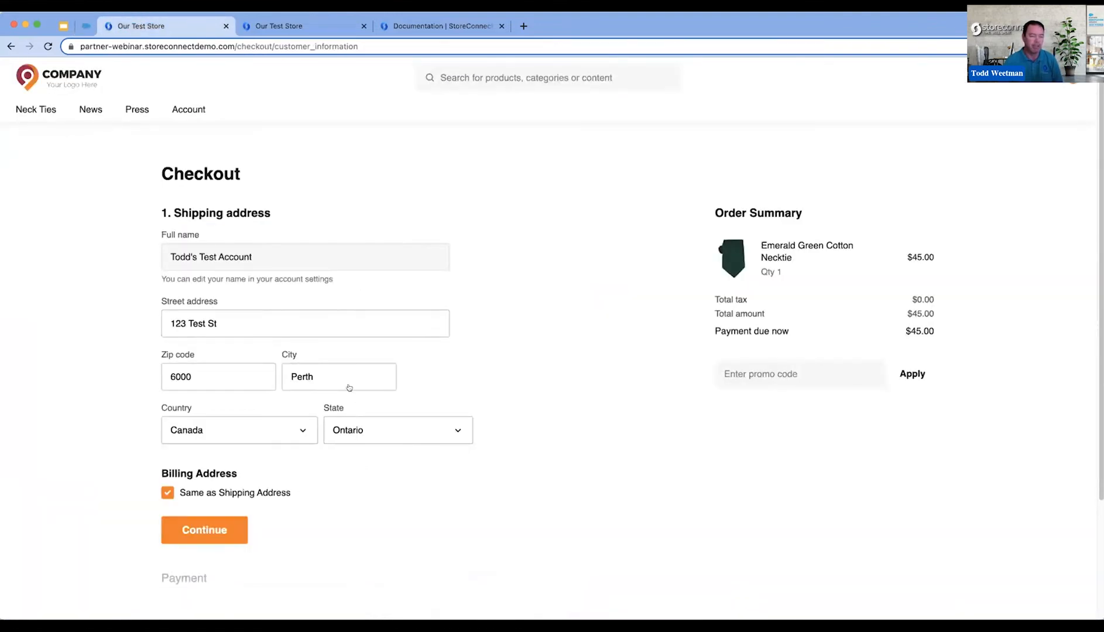
click(249, 429)
click(71, 188)
click(48, 47)
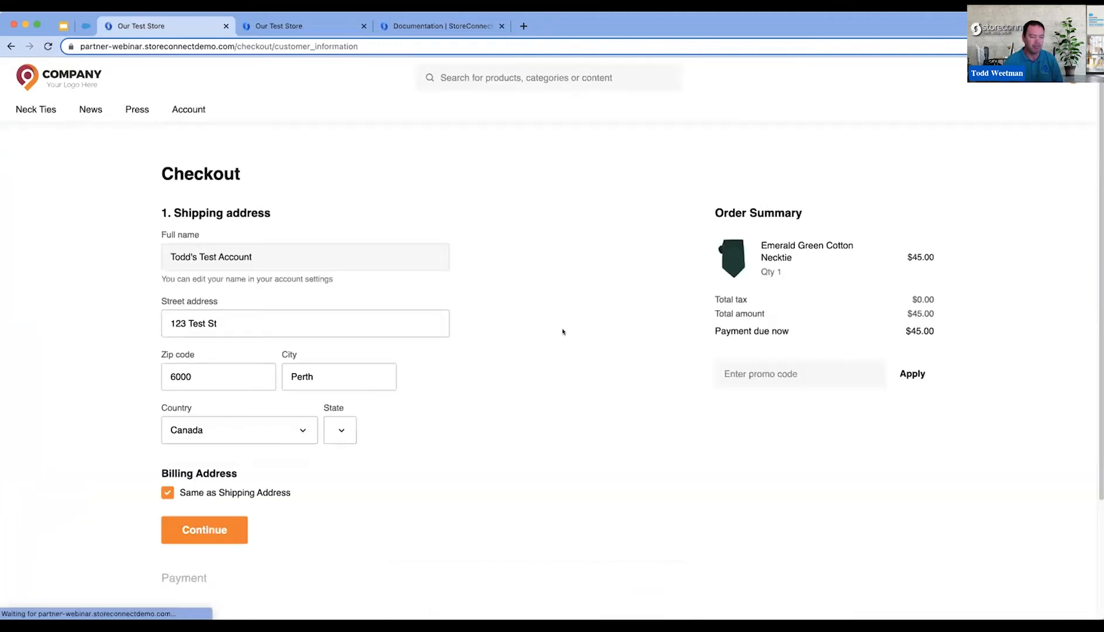
click(281, 430)
click(88, 182)
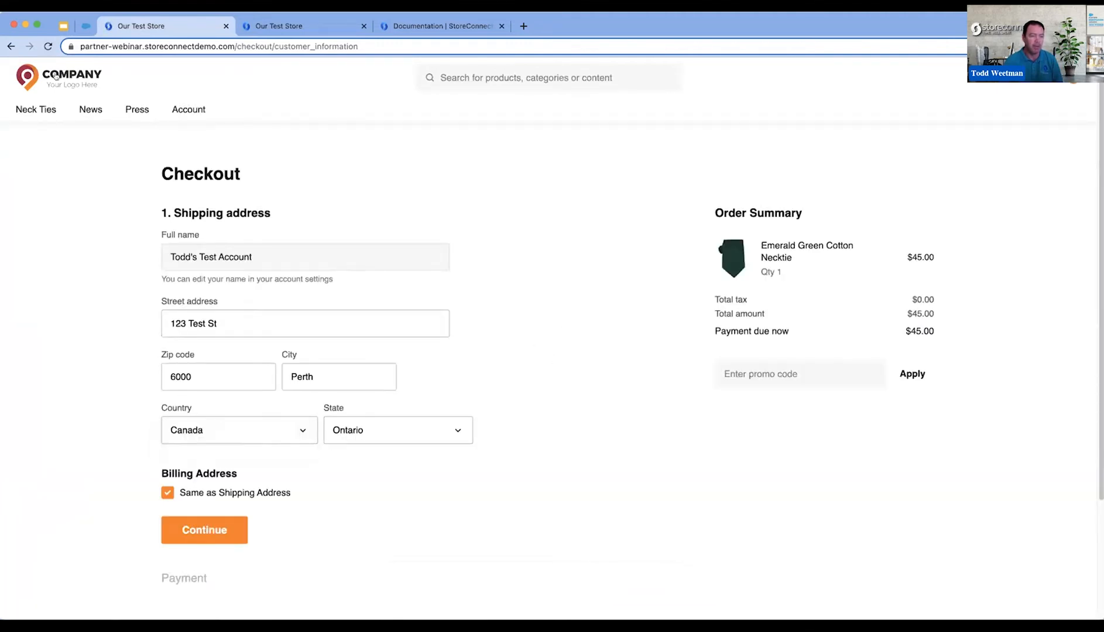
click(48, 46)
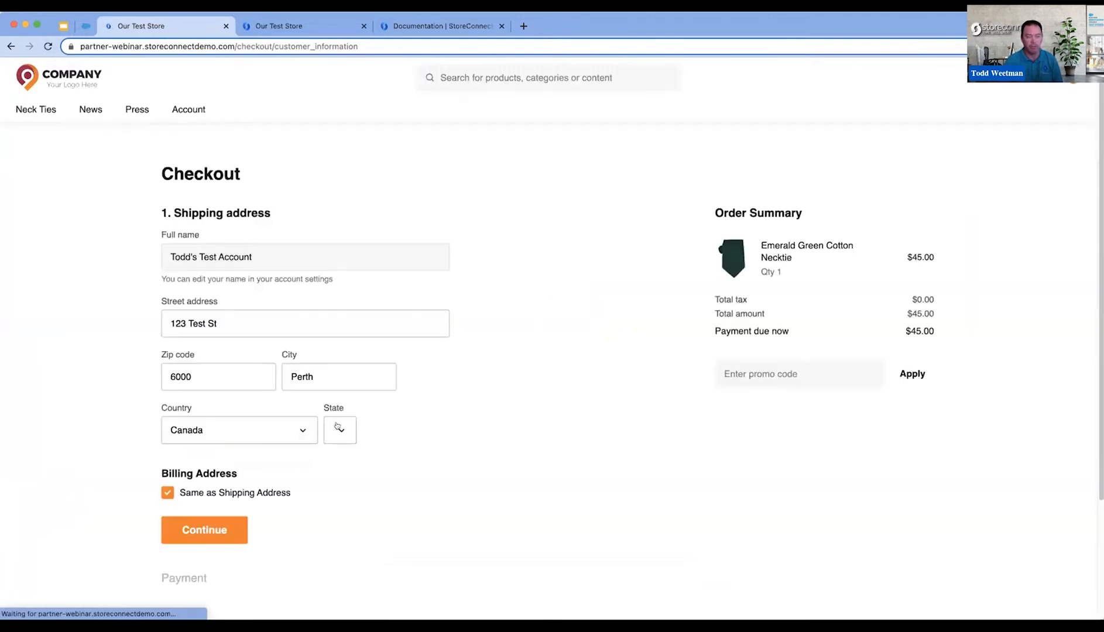
click(298, 432)
click(109, 196)
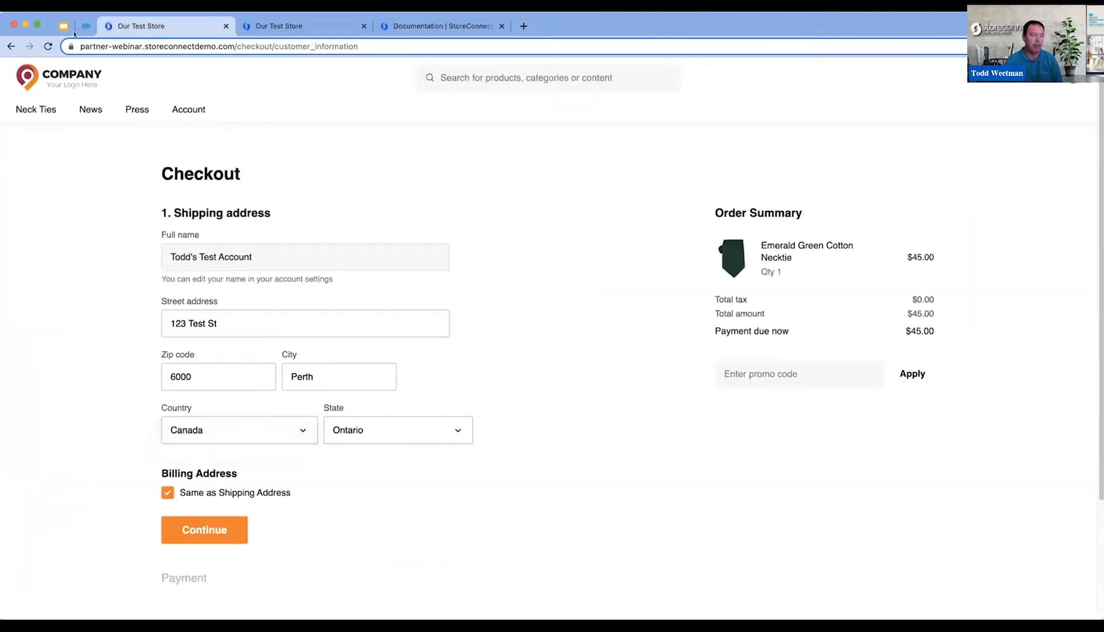
- Return to StoreConnect Config and create a new zone named Canada Tax Zone
click(86, 26)
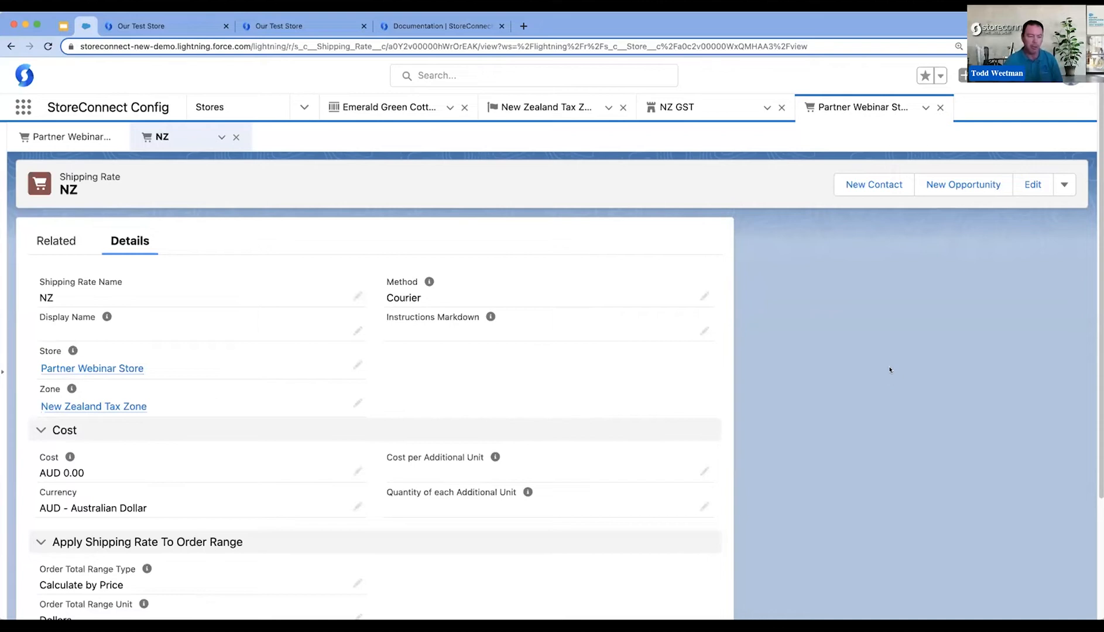
click(300, 107)
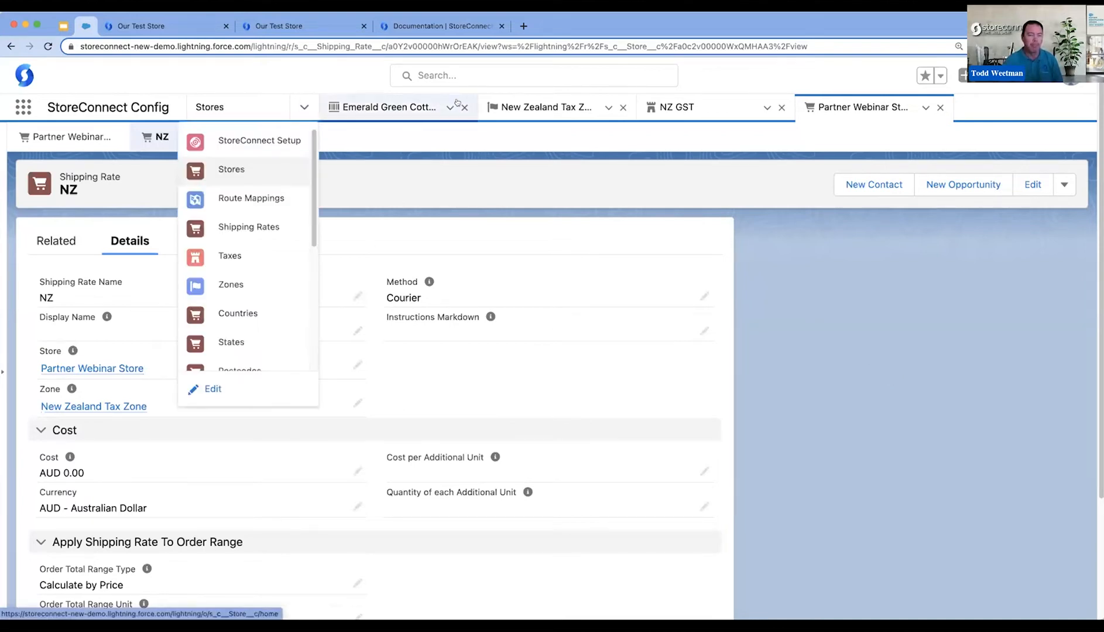
click(229, 285)
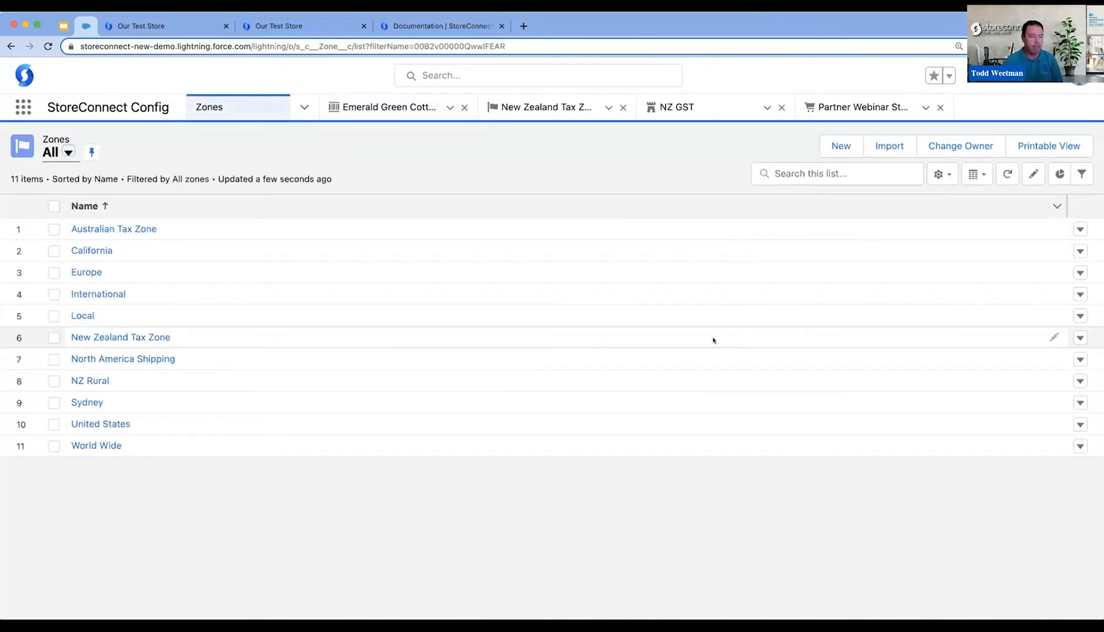
click(843, 147)
text(Canada Tax Zone)
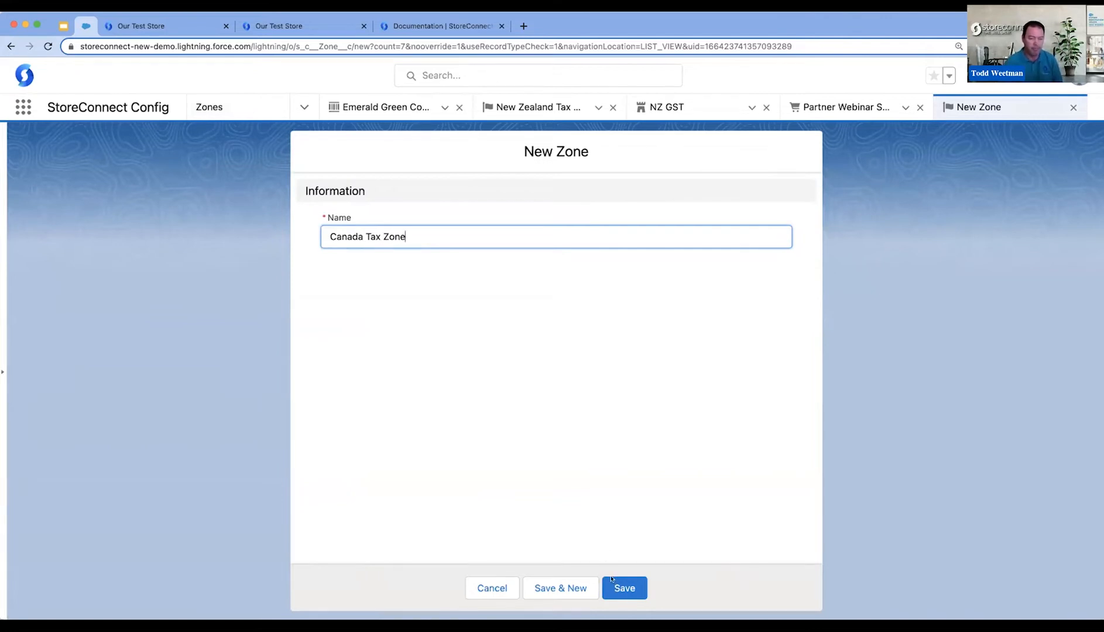
click(612, 583)
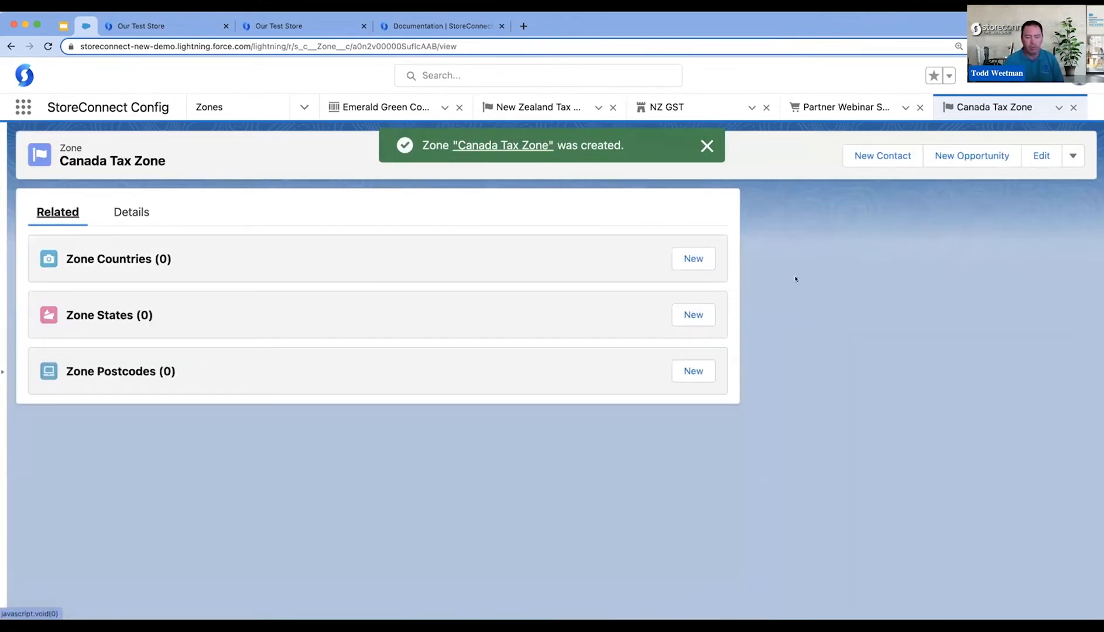
- Add Canada as a zone country of the Canada Tax Zone, save it and return to the zone record
click(694, 259)
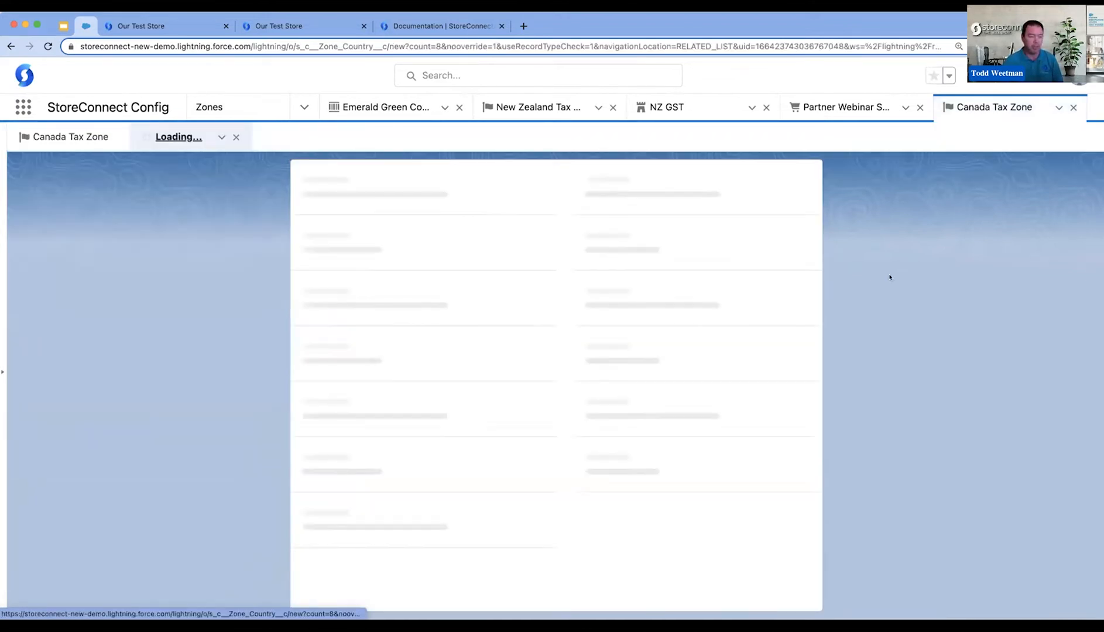
text(ca)
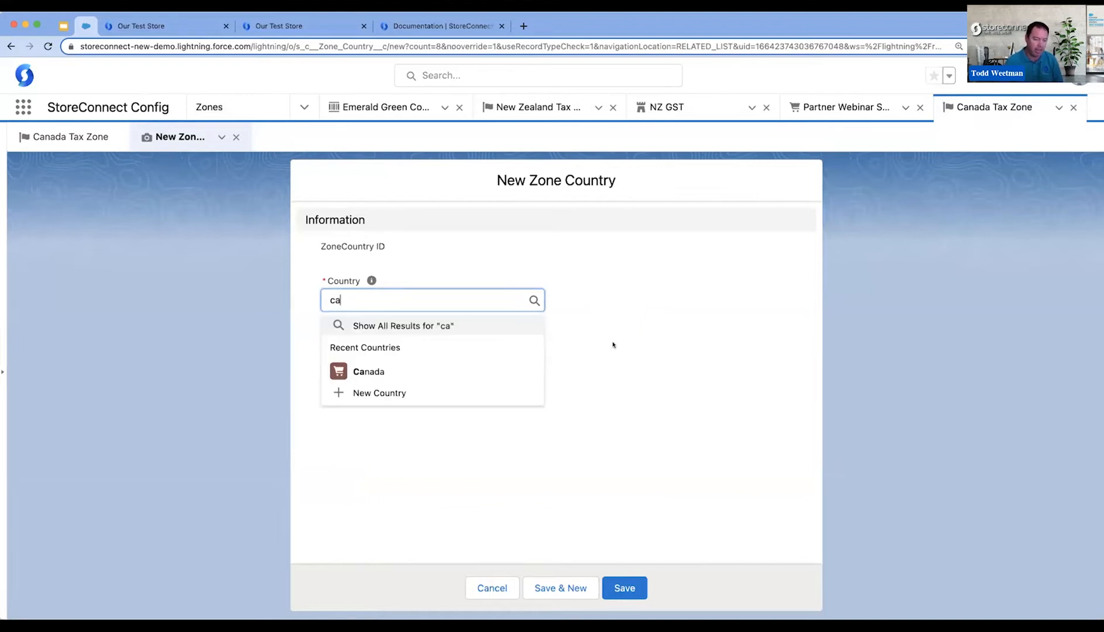
click(391, 370)
click(639, 587)
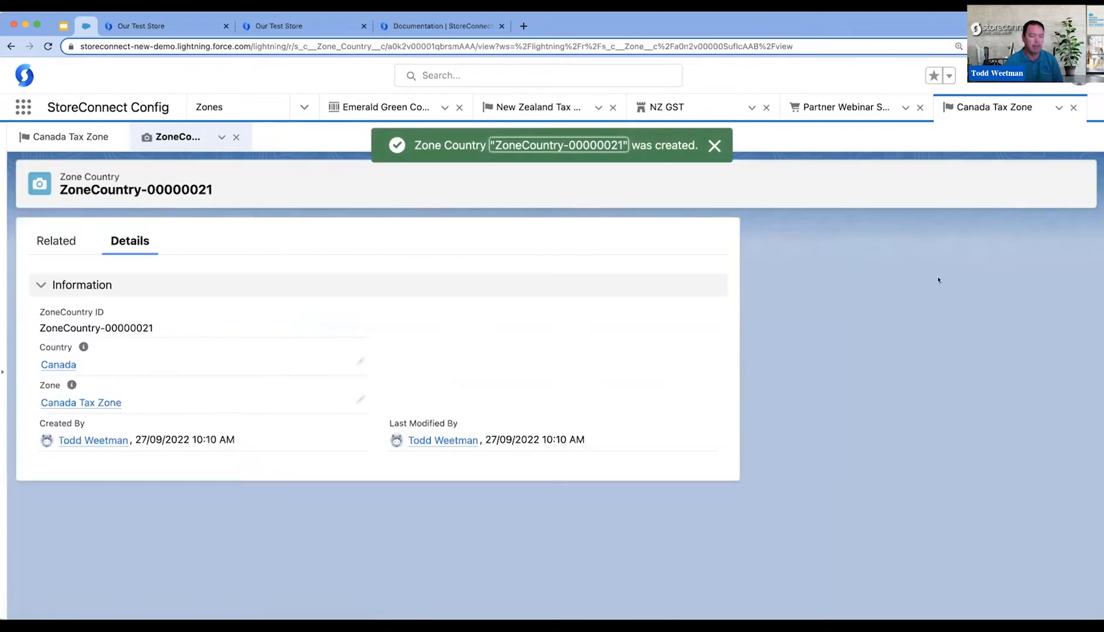
click(70, 137)
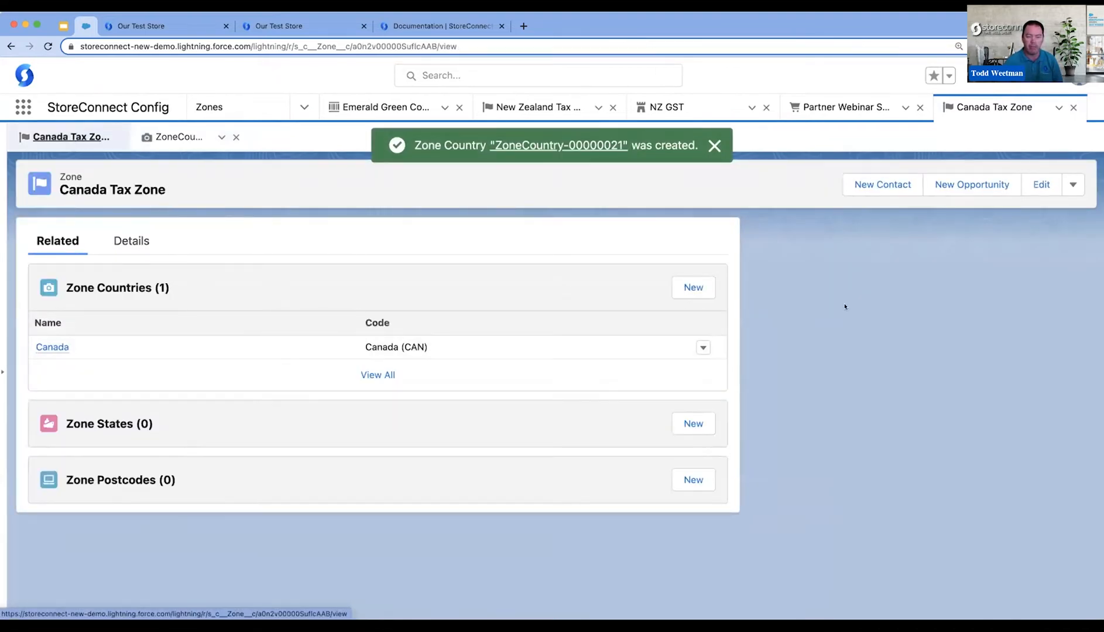
- Start a new tax record named Canadian GST with the display name GST
click(303, 107)
click(269, 255)
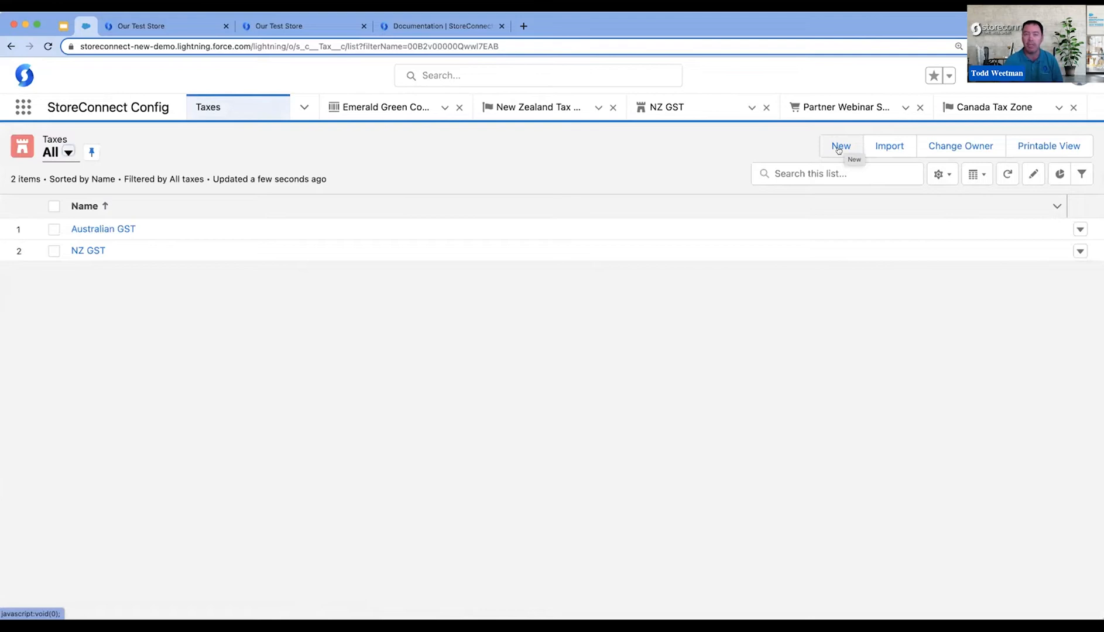
click(837, 148)
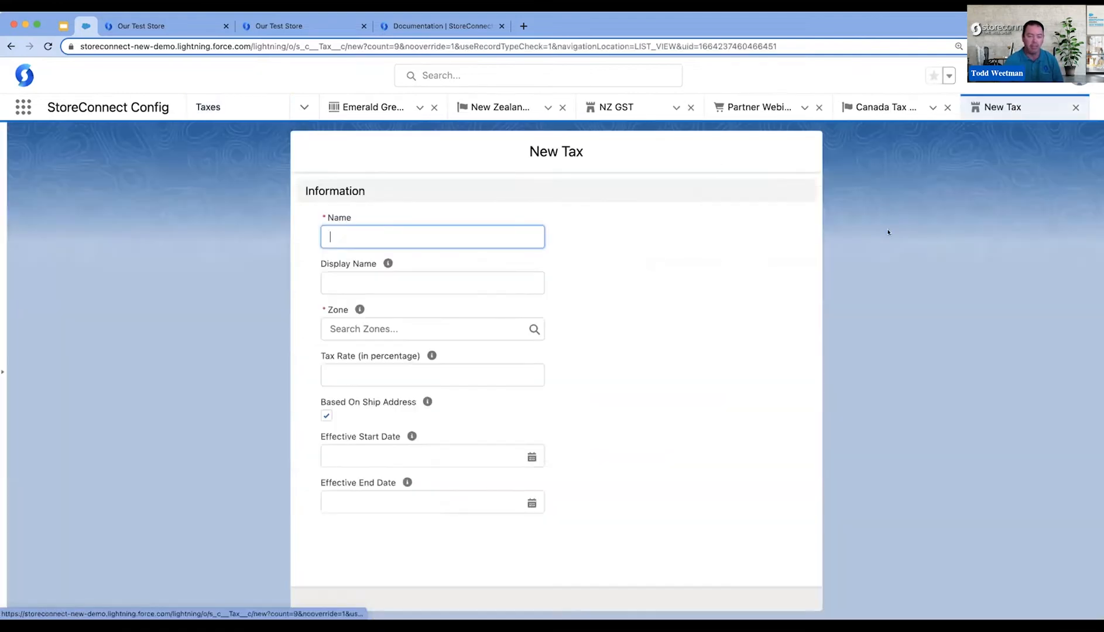
text(Canadaian)
key(BackSpace)
key(BackSpace)
key(BackSpace)
key(BackSpace)
text(an)
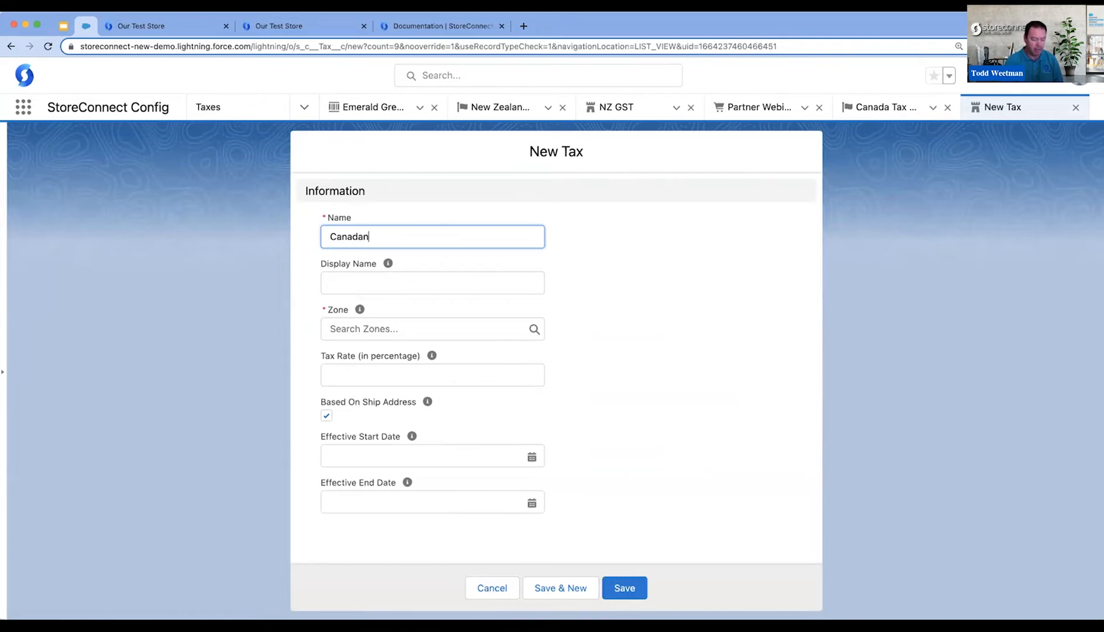
text( GST)
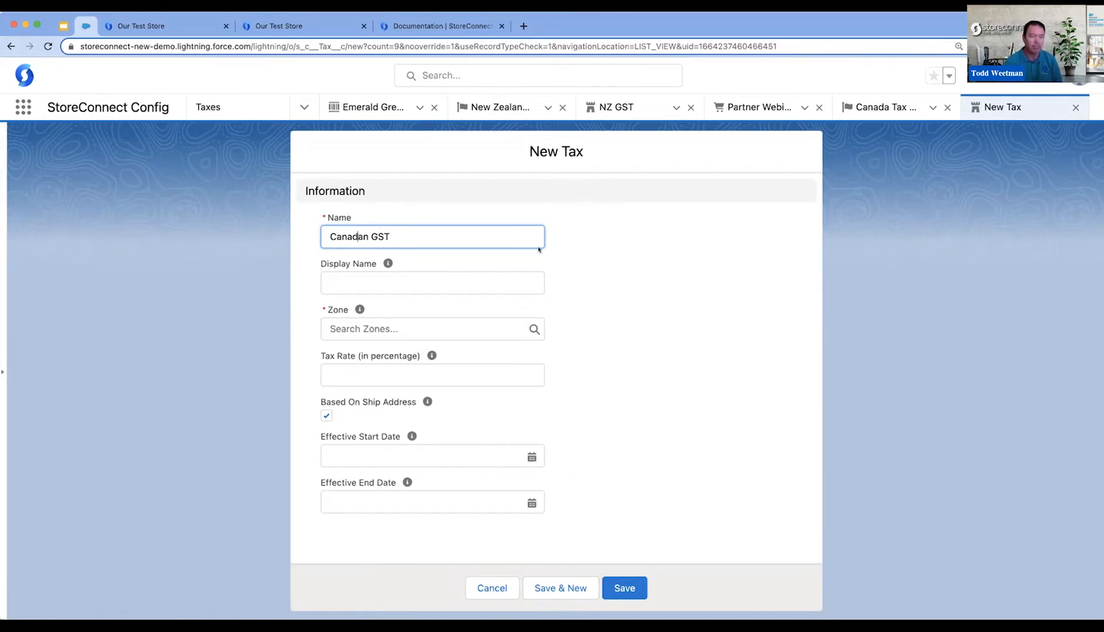
text(i)
click(337, 286)
text(GST)
key(Tab)
- Assign the tax to the Canada Tax Zone with a rate of 5 percent and an effective start date of 1/09/2022, and save it
click(456, 329)
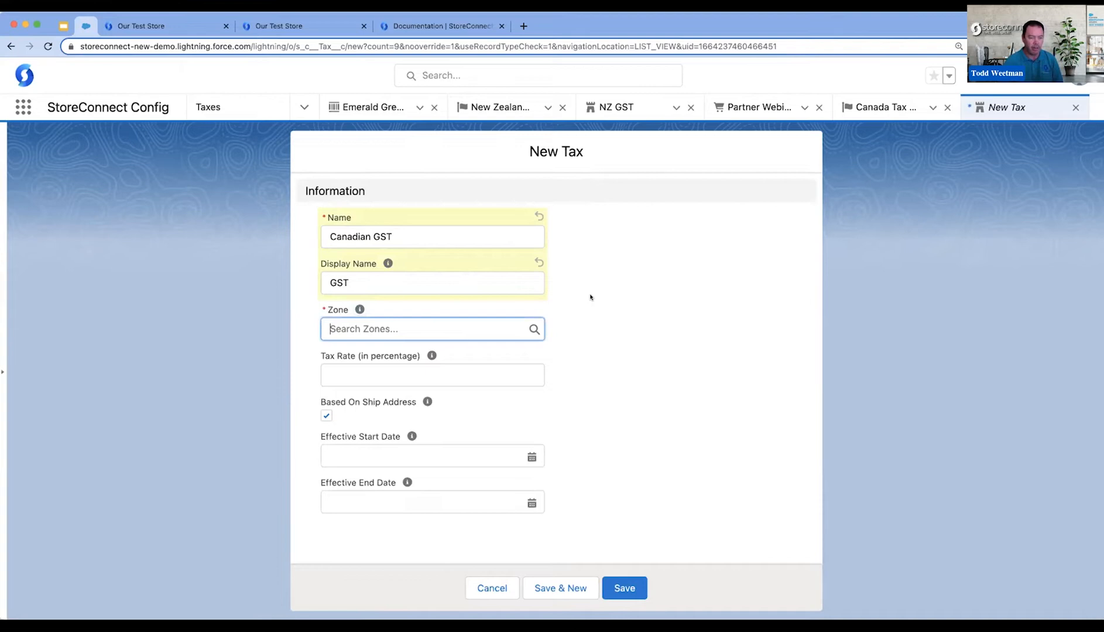
click(433, 330)
click(410, 378)
click(407, 369)
text(5)
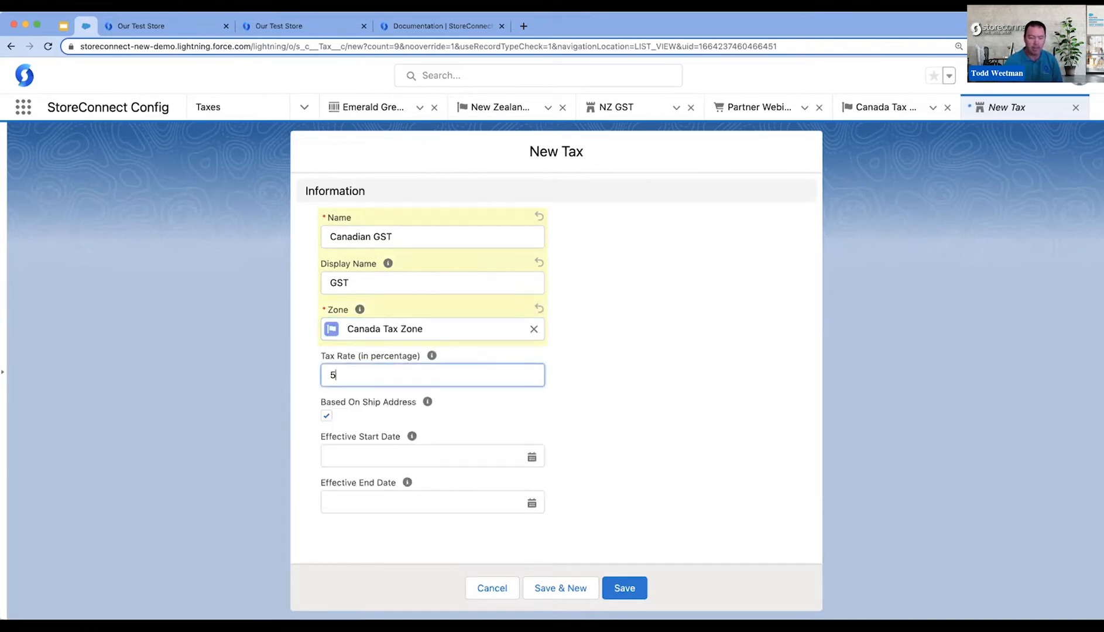
click(435, 456)
click(455, 256)
click(637, 584)
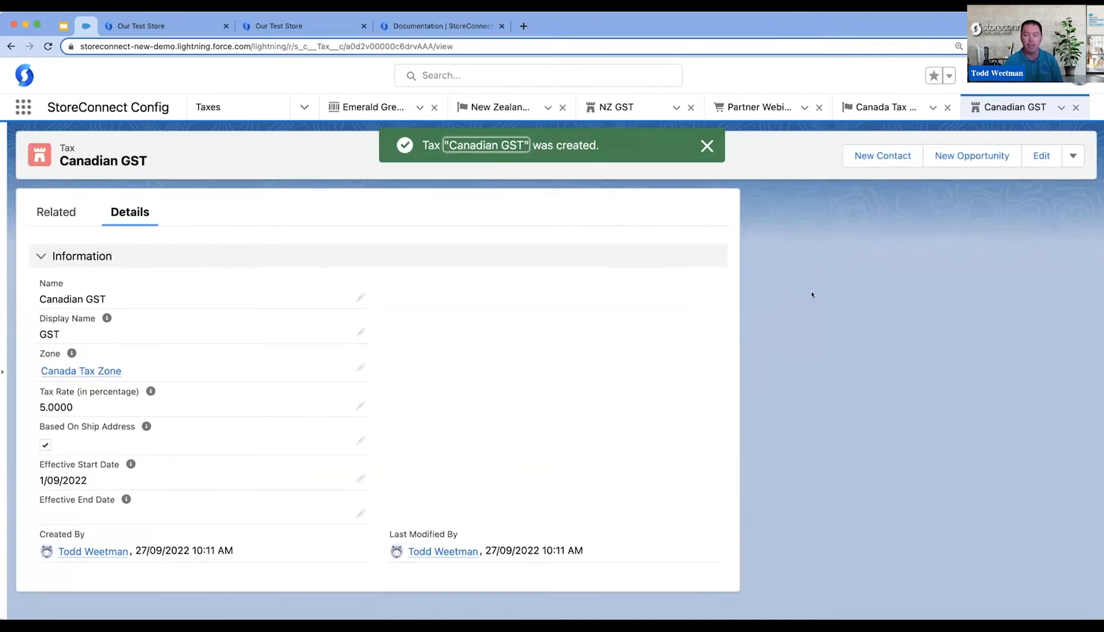
- Switch to the storefront checkout, reload it, set the shipping address to Gisborne, New Zealand, and continue to payment
click(171, 26)
click(48, 46)
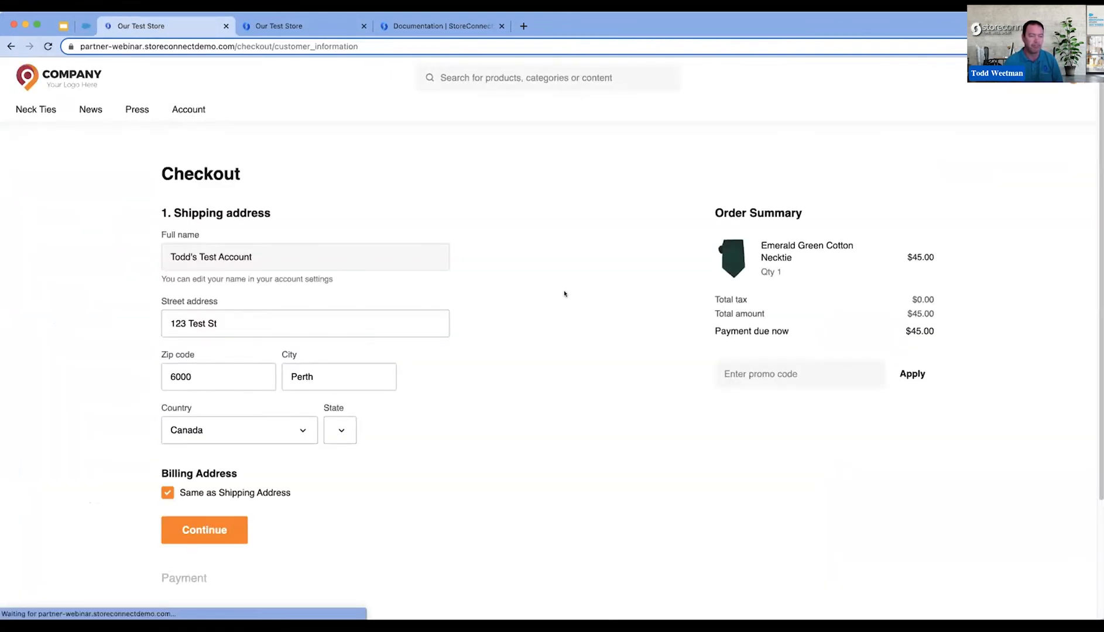
click(304, 433)
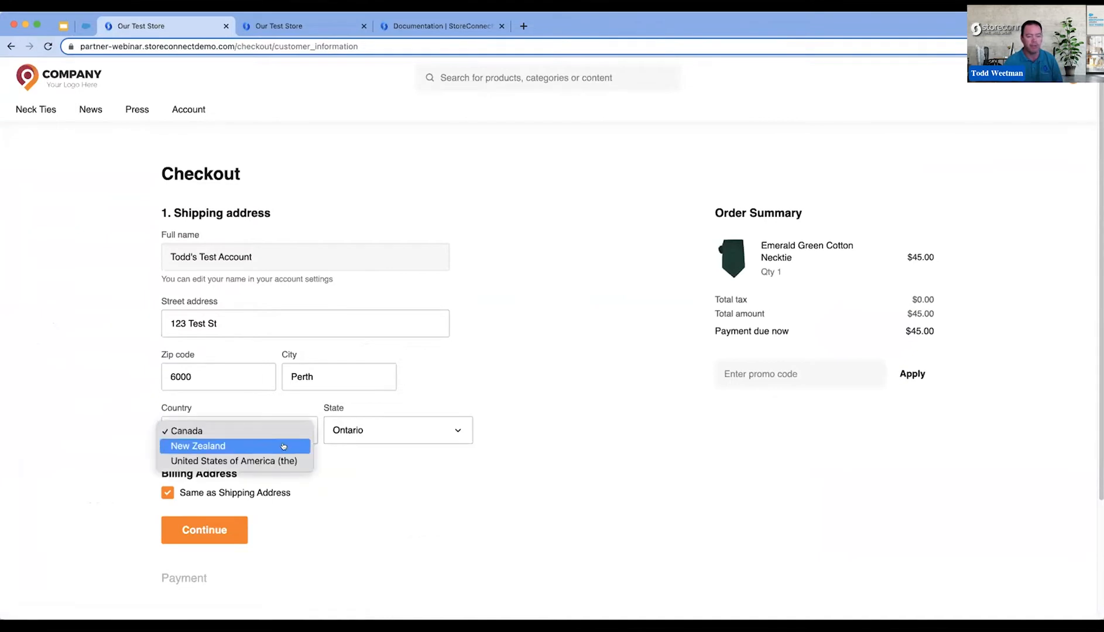
click(282, 447)
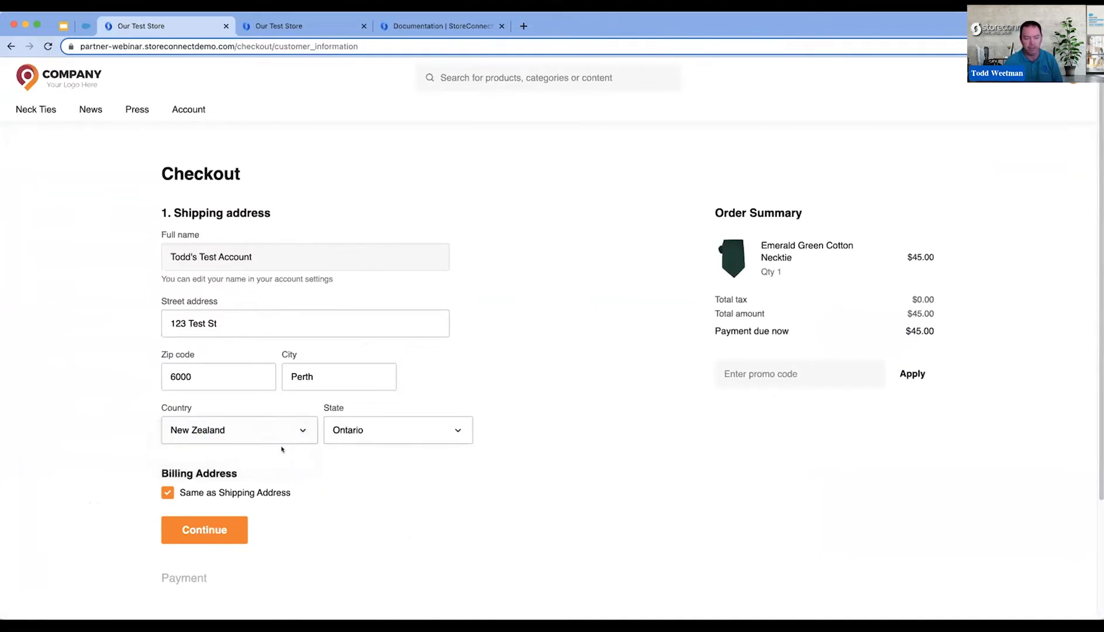
click(447, 438)
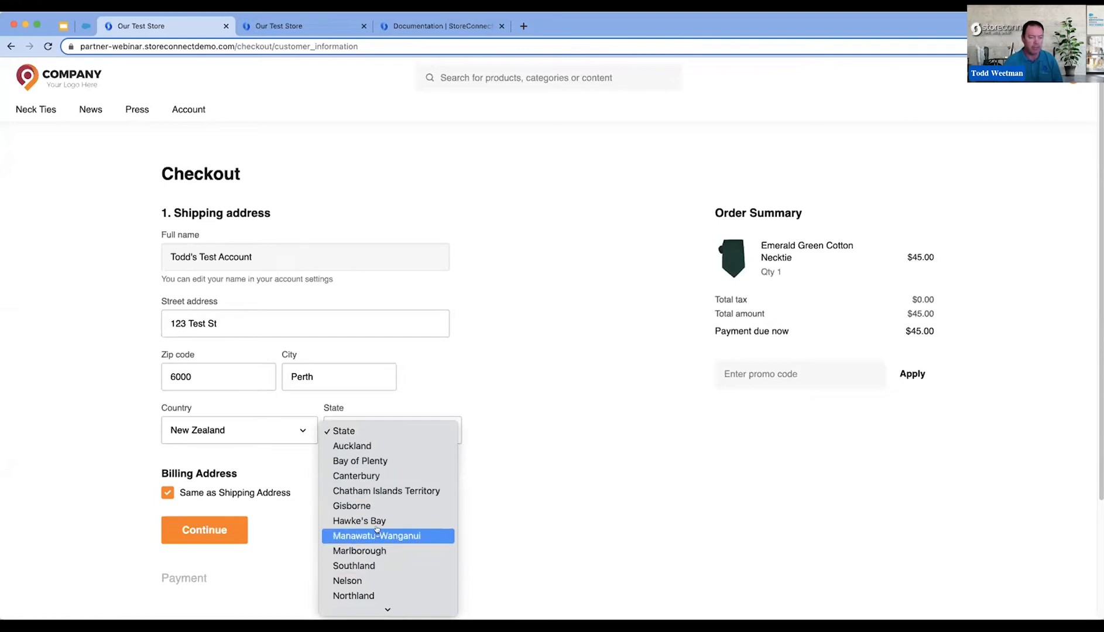
click(374, 506)
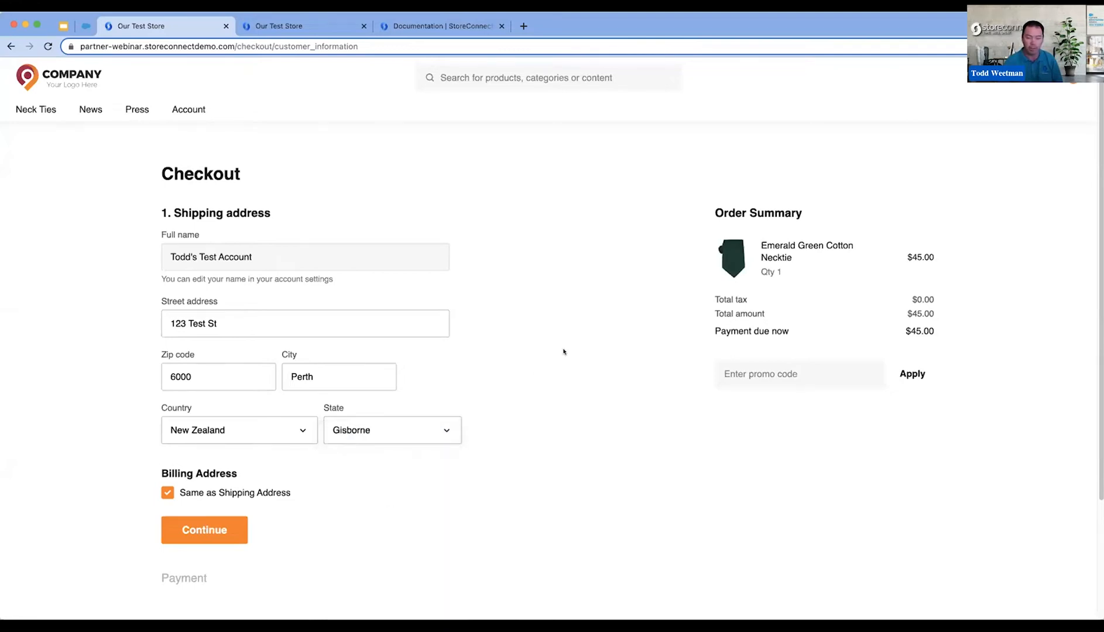
click(220, 528)
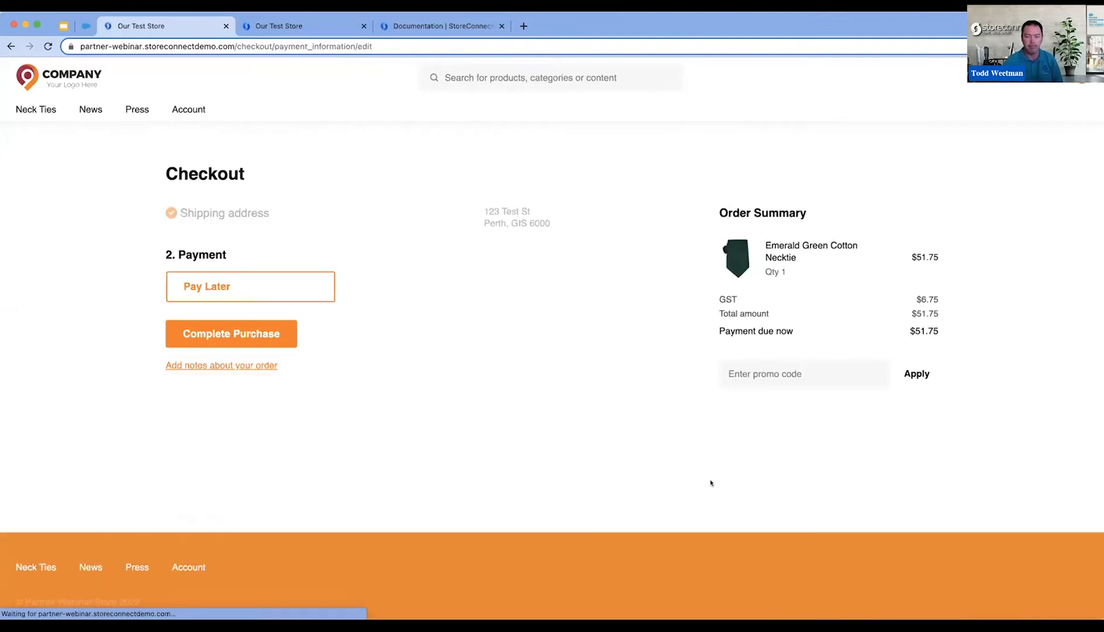
- Examine the GST amount, the necktie price and the tax label in the order summary
drag(915, 299, 939, 300)
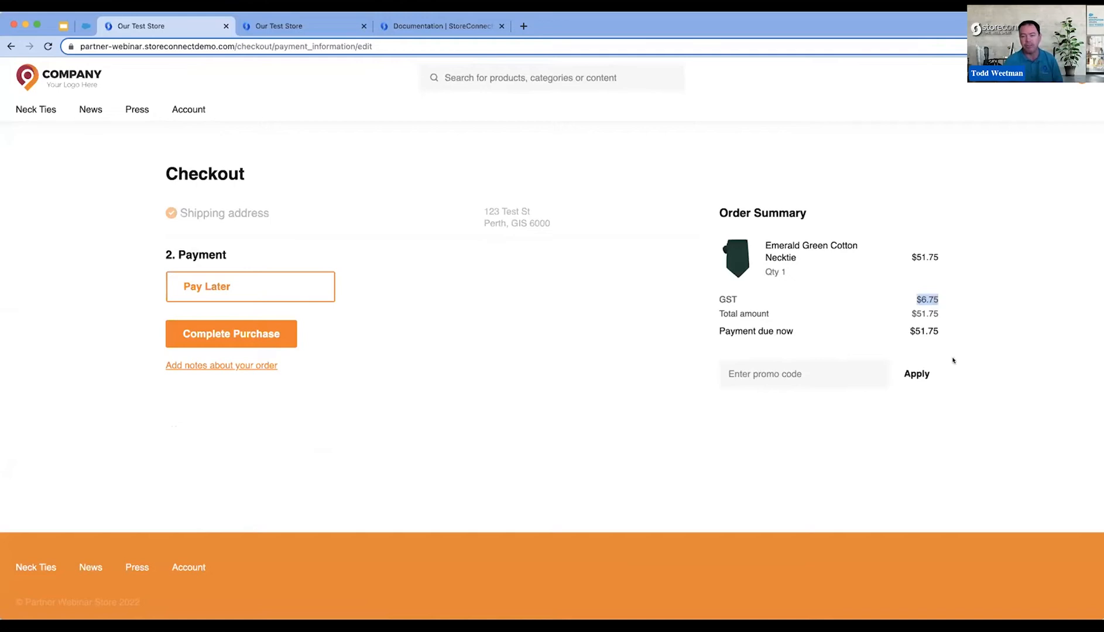
drag(907, 255, 951, 275)
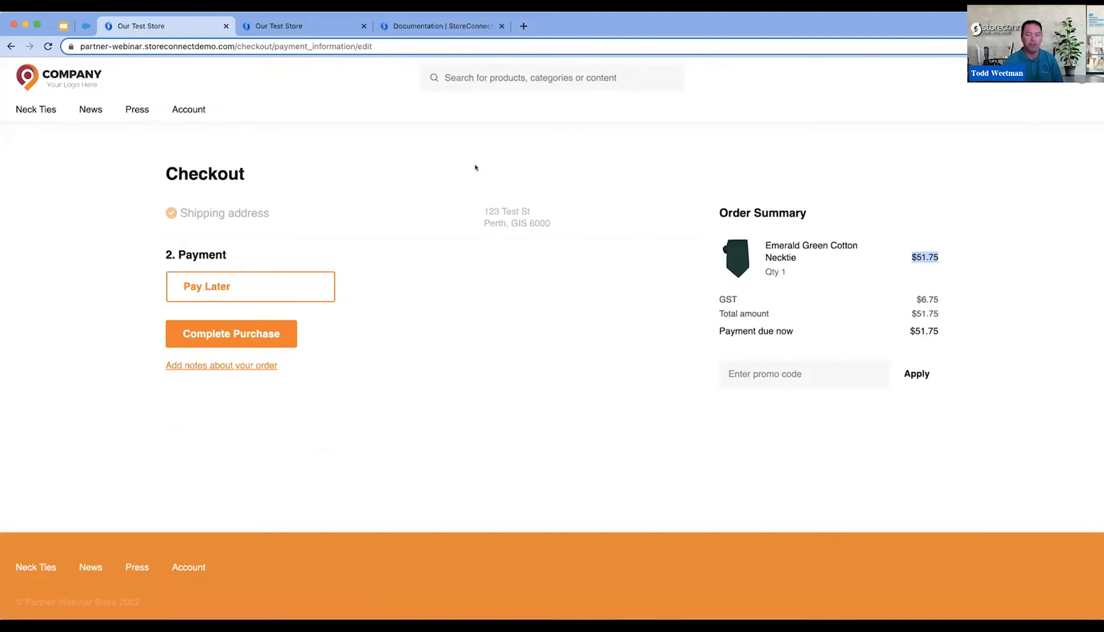
drag(737, 303, 712, 300)
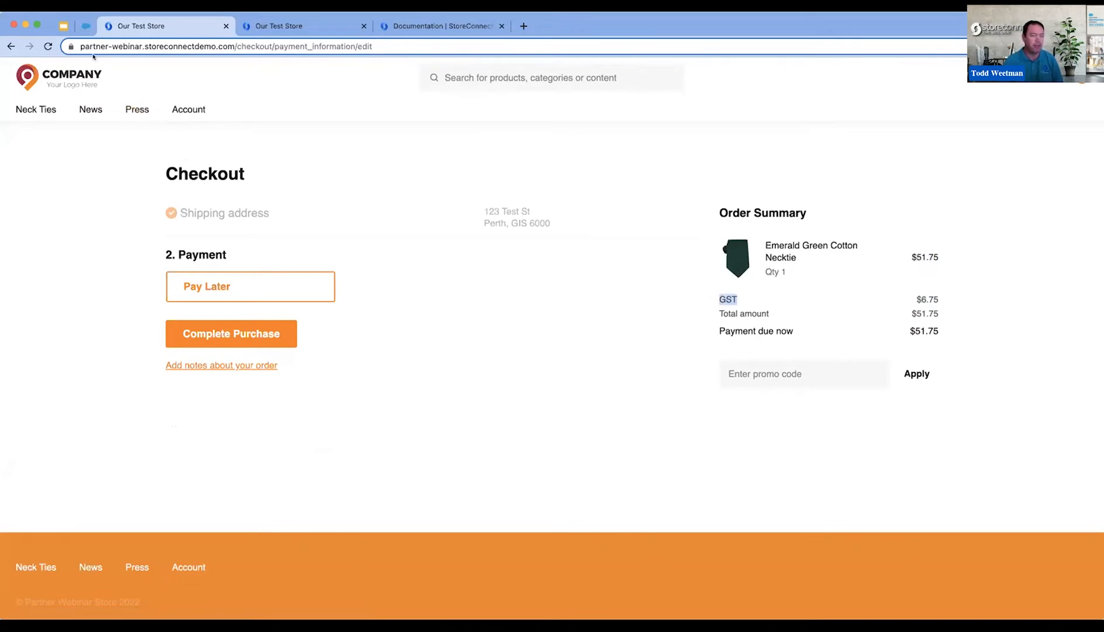
- Return to the shipping address, change the country to Canada with the state MB, and continue to payment
click(11, 46)
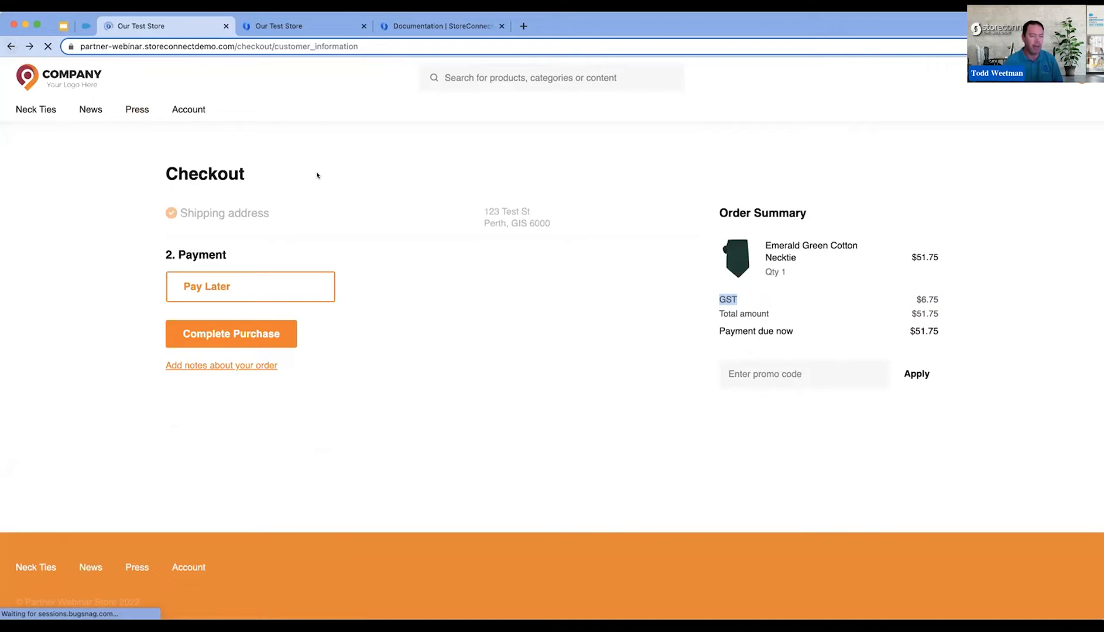
click(266, 433)
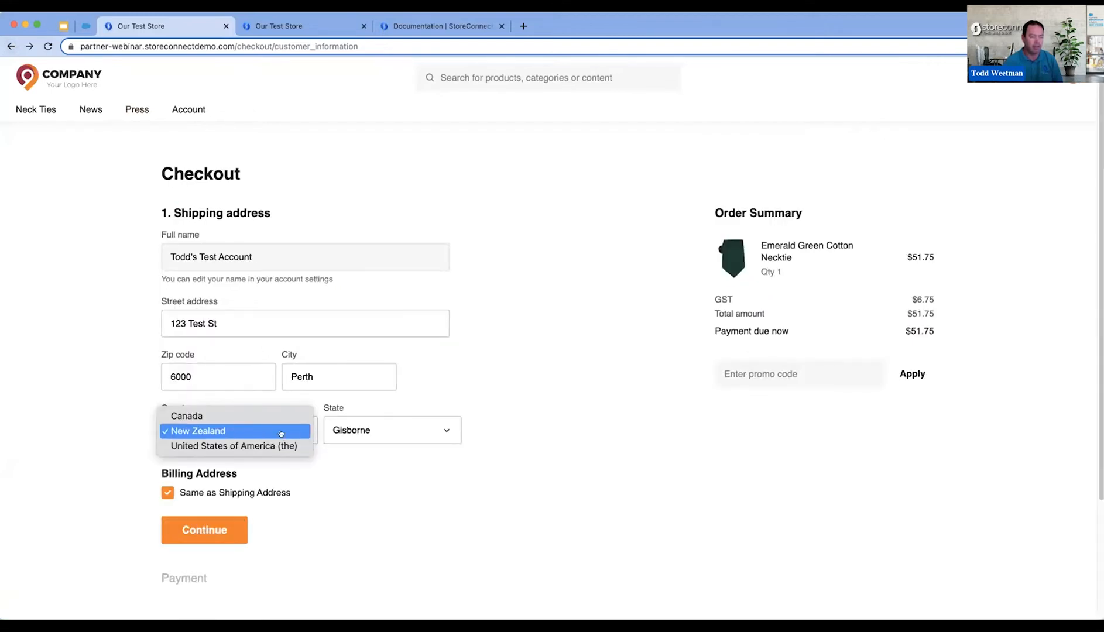
click(265, 416)
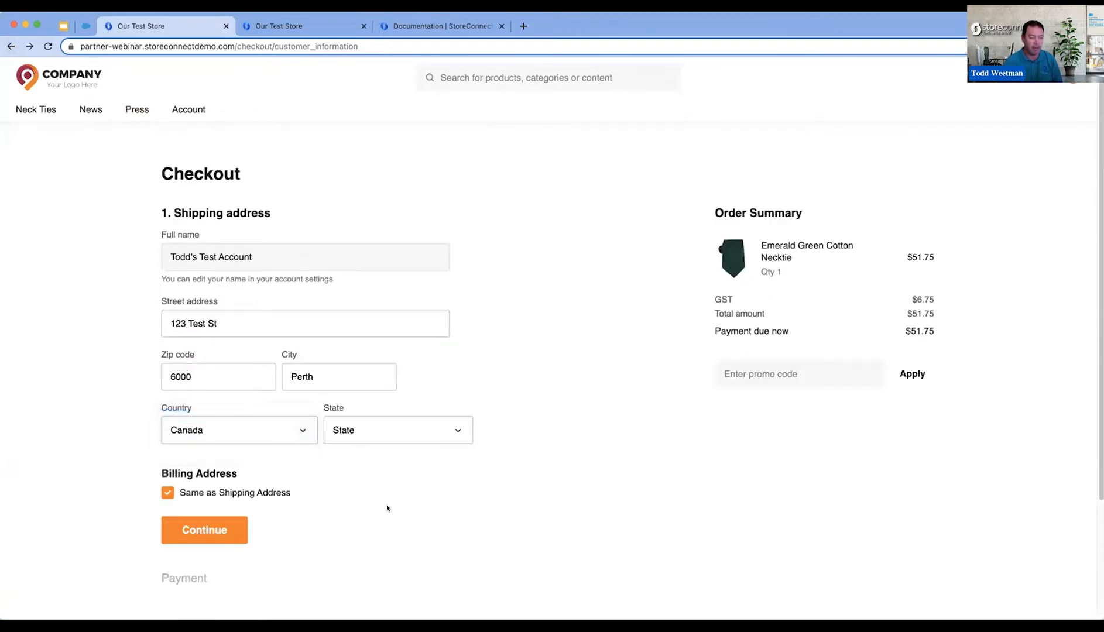
click(359, 433)
click(387, 482)
click(229, 520)
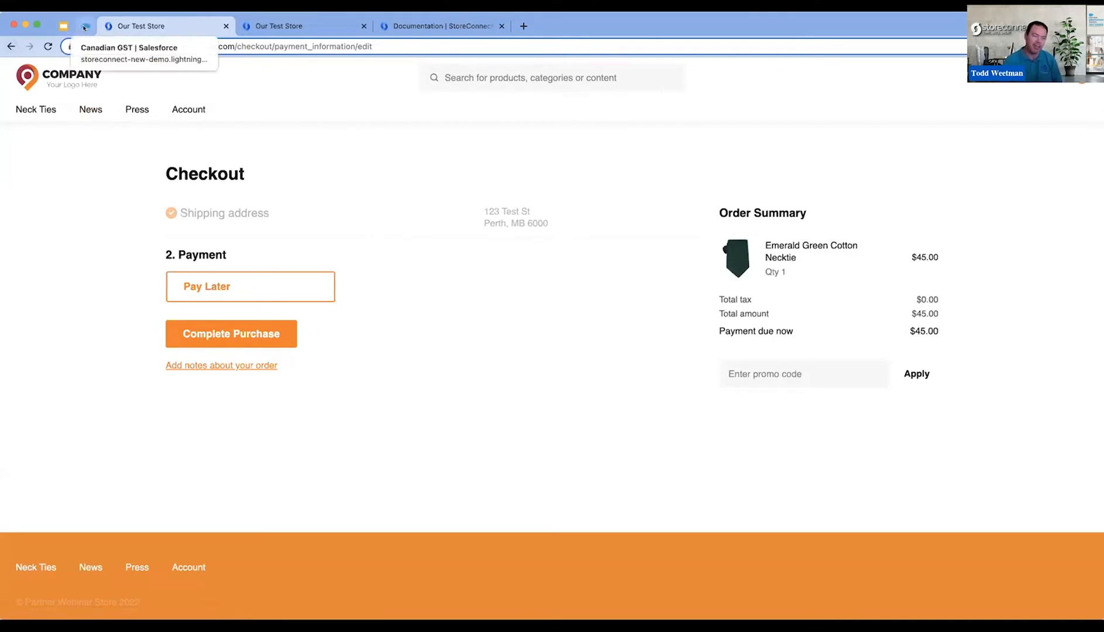
- Switch back to StoreConnect Config and create a new zone named Ontario Tax Zone
click(85, 28)
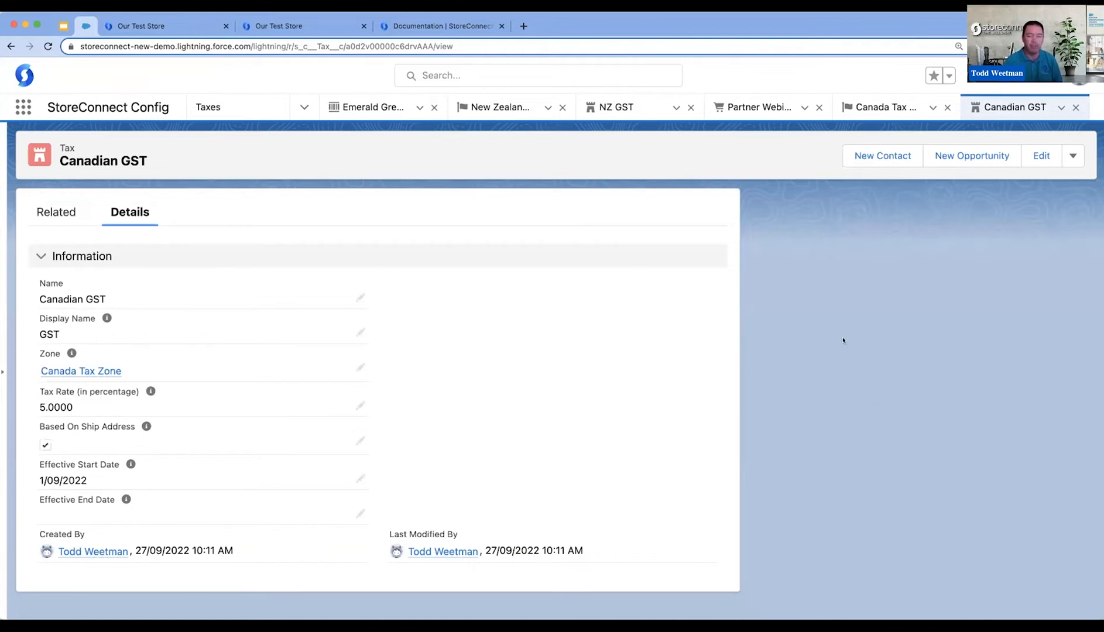
click(301, 107)
click(259, 276)
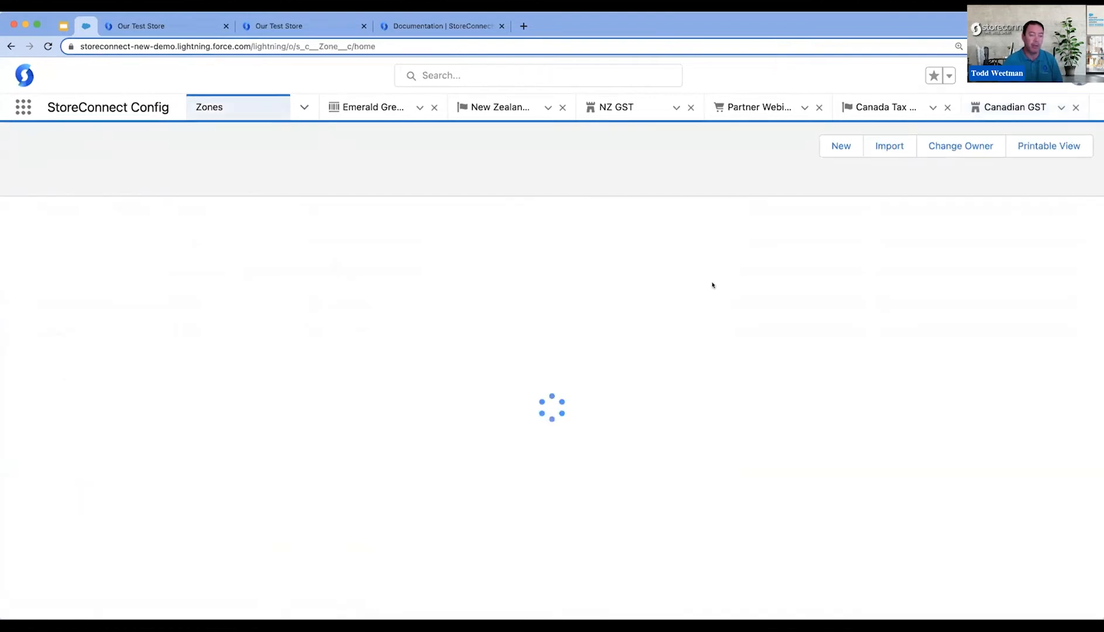
click(839, 145)
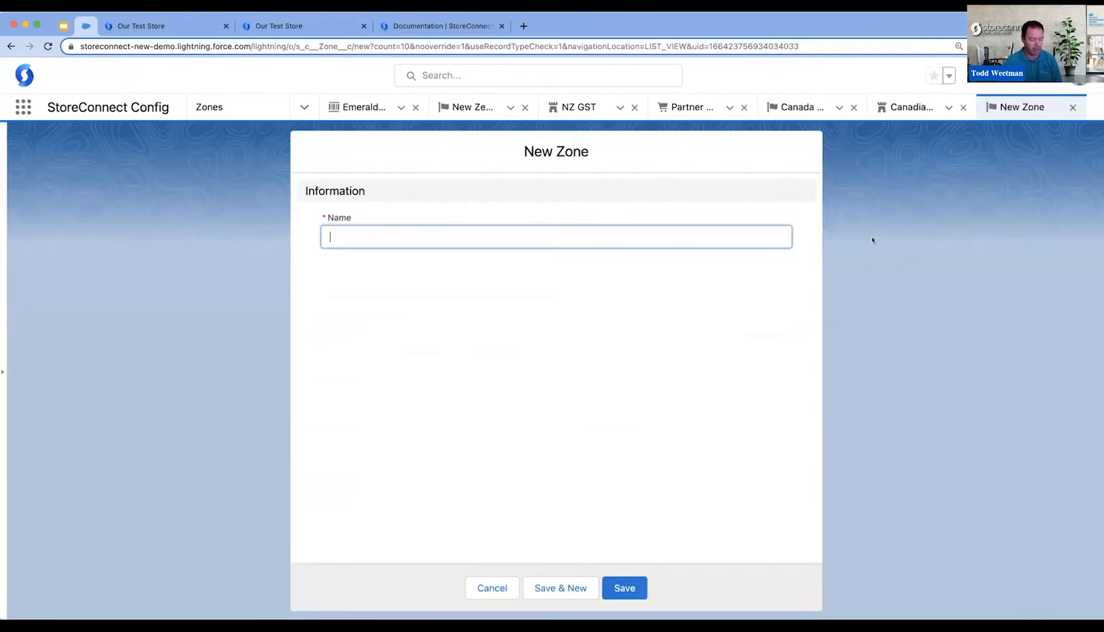
text(Ontario)
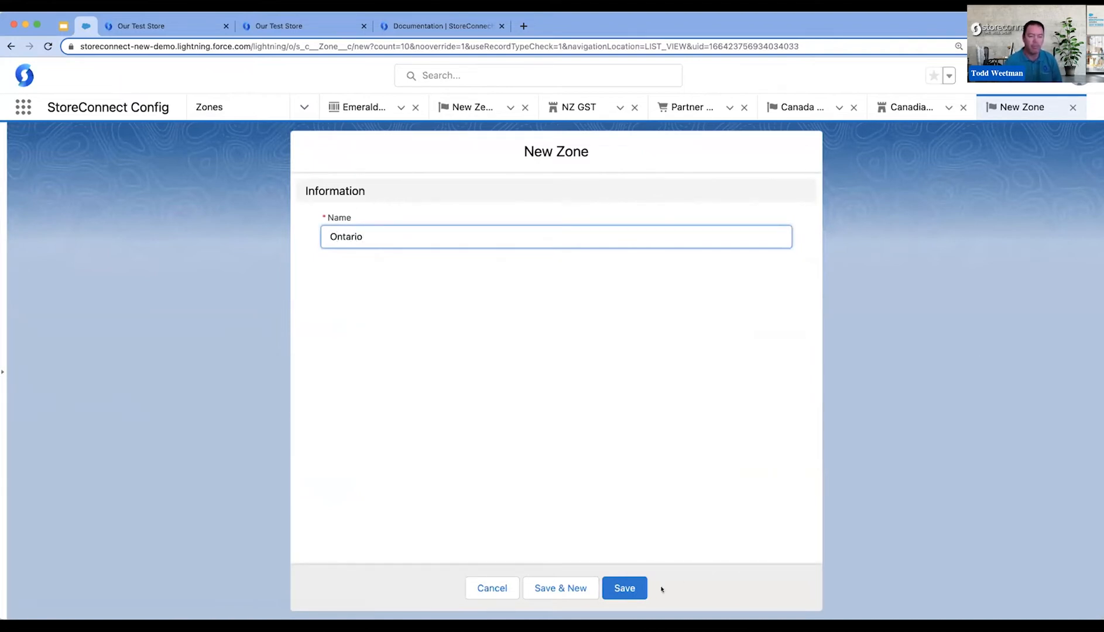
text( Tax )
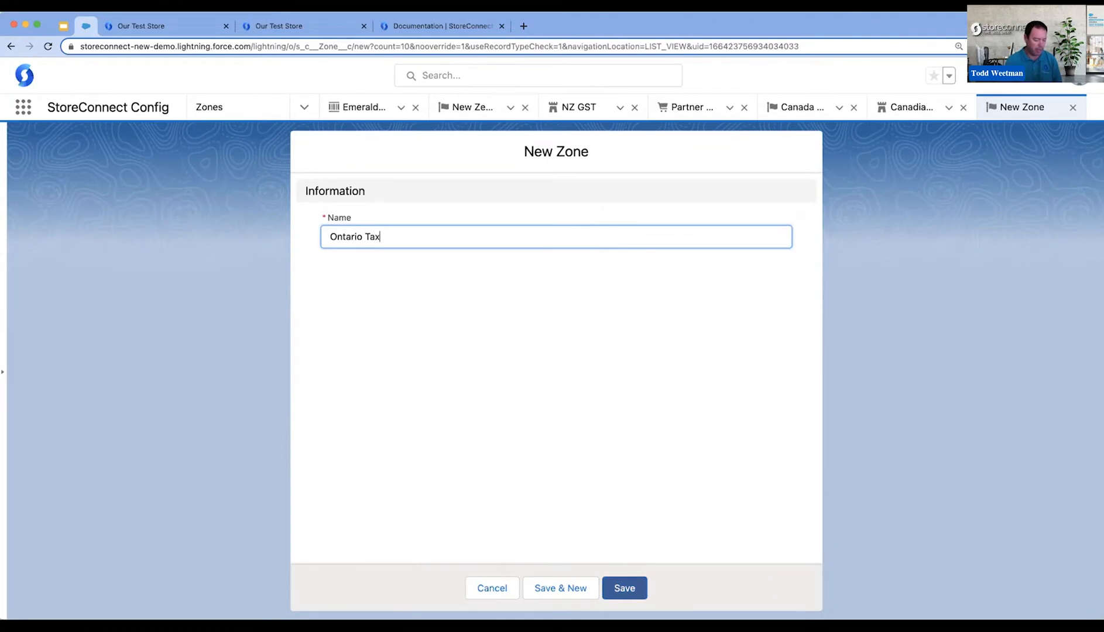
text(Zone)
click(608, 596)
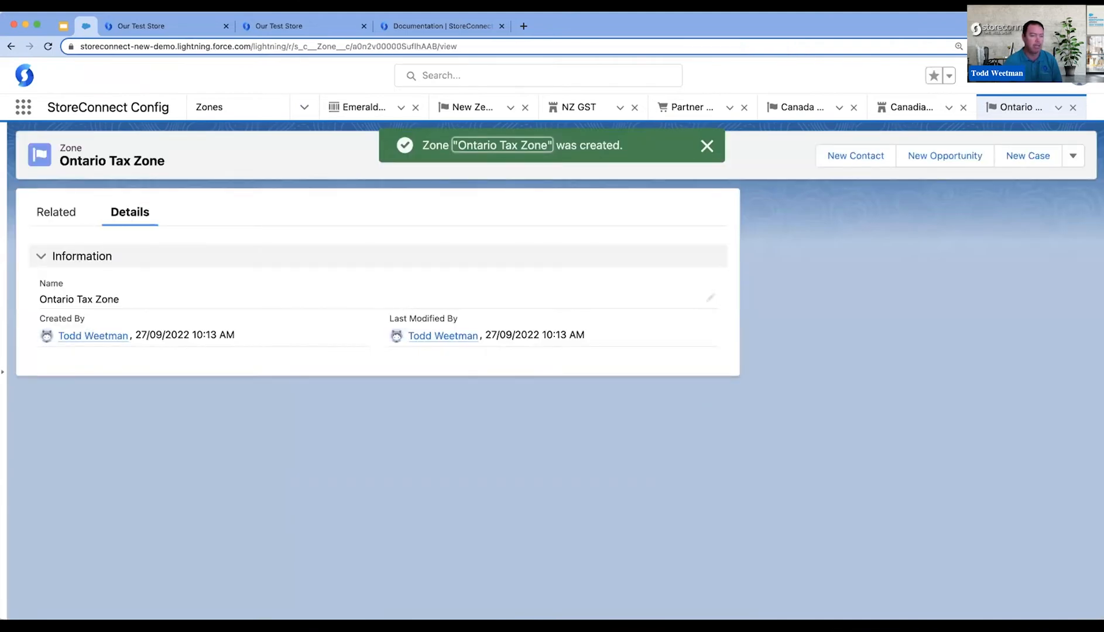
- Start a new zone state for the Ontario Tax Zone and search the states for "on"
click(52, 204)
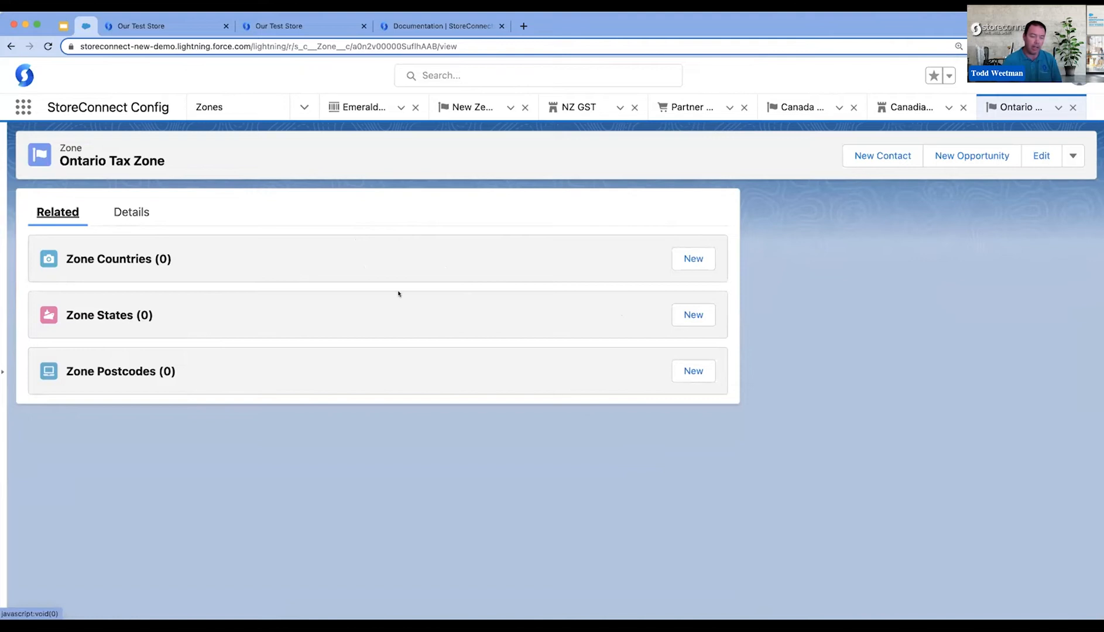
click(693, 315)
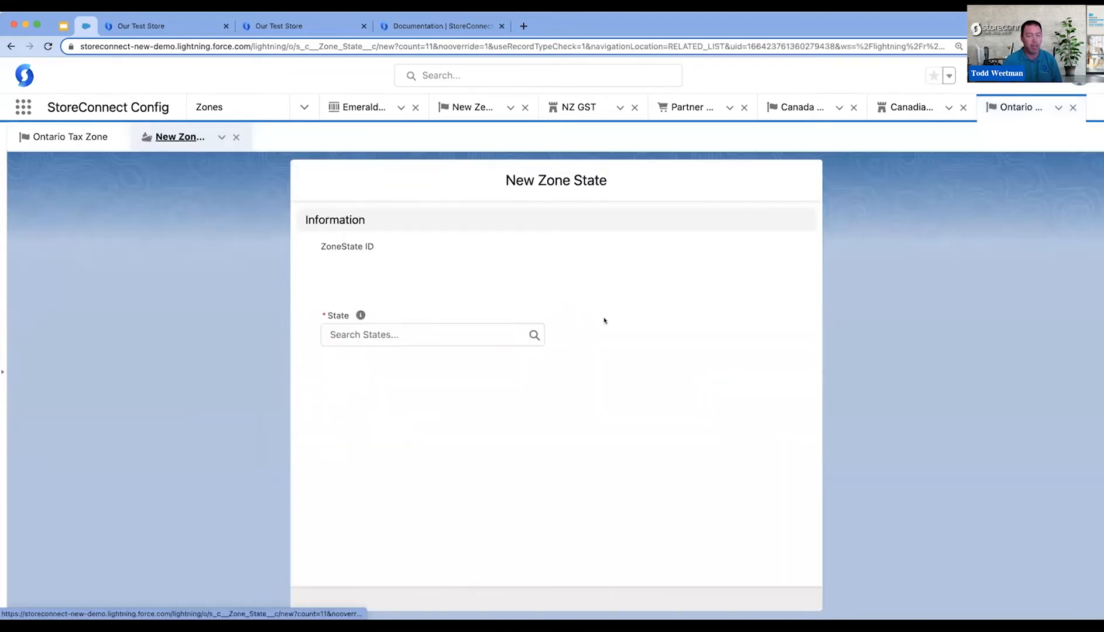
click(392, 346)
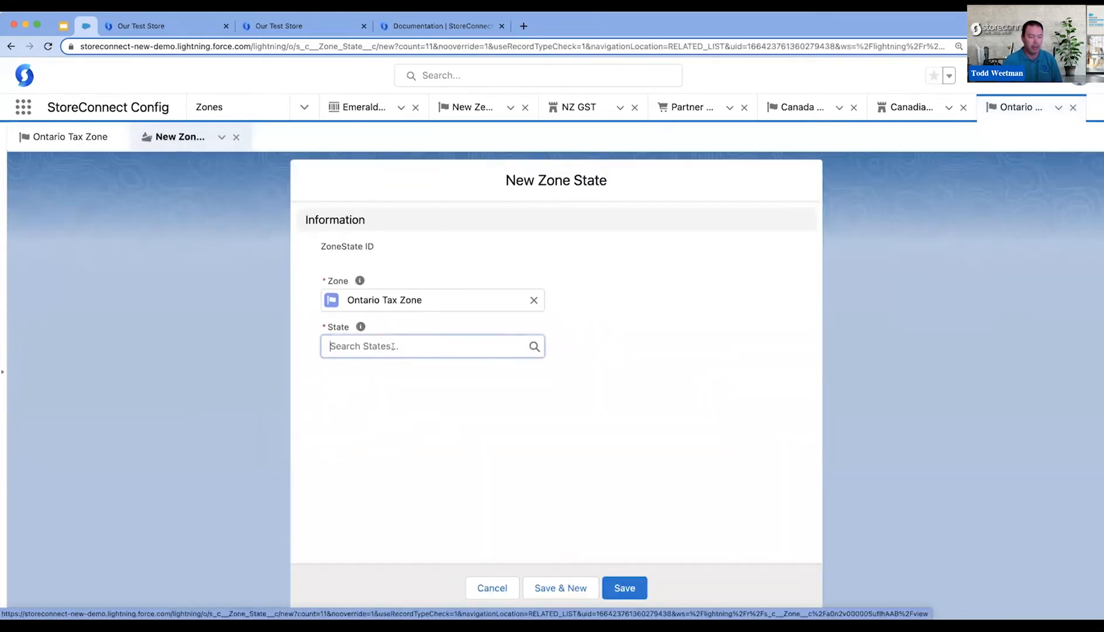
text(on)
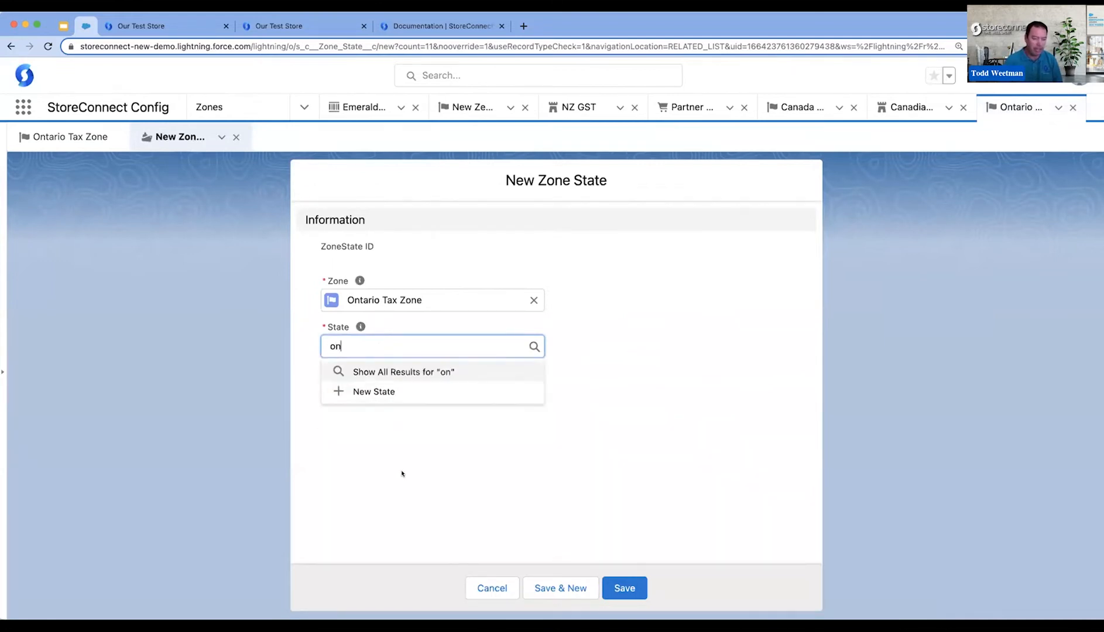
- Create a new state named Ontario with the code ON under the country Canada
click(381, 391)
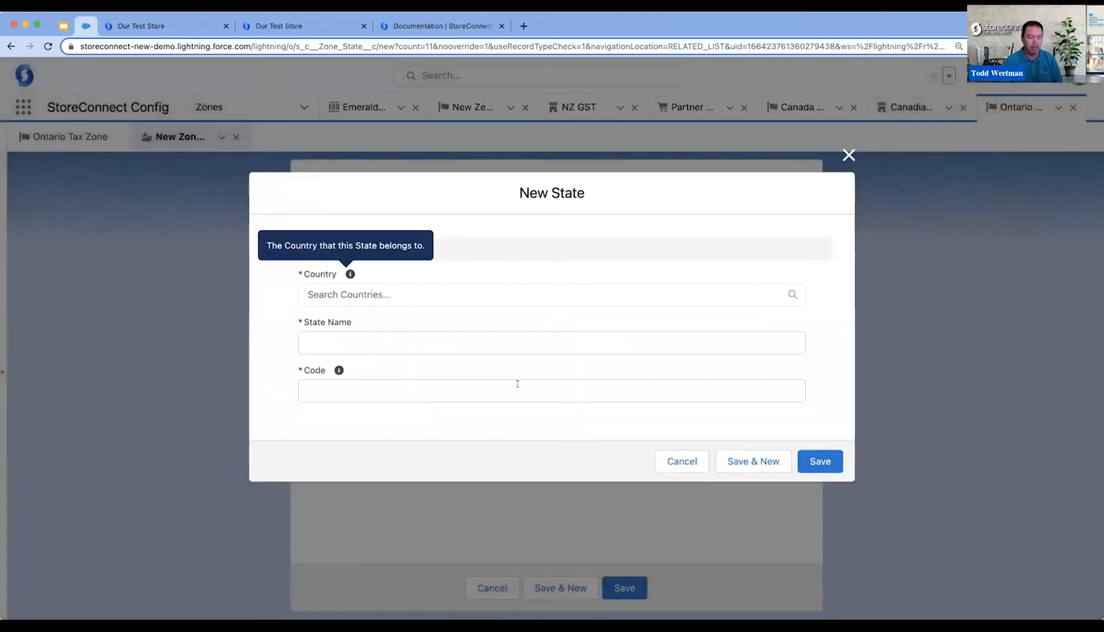
click(364, 290)
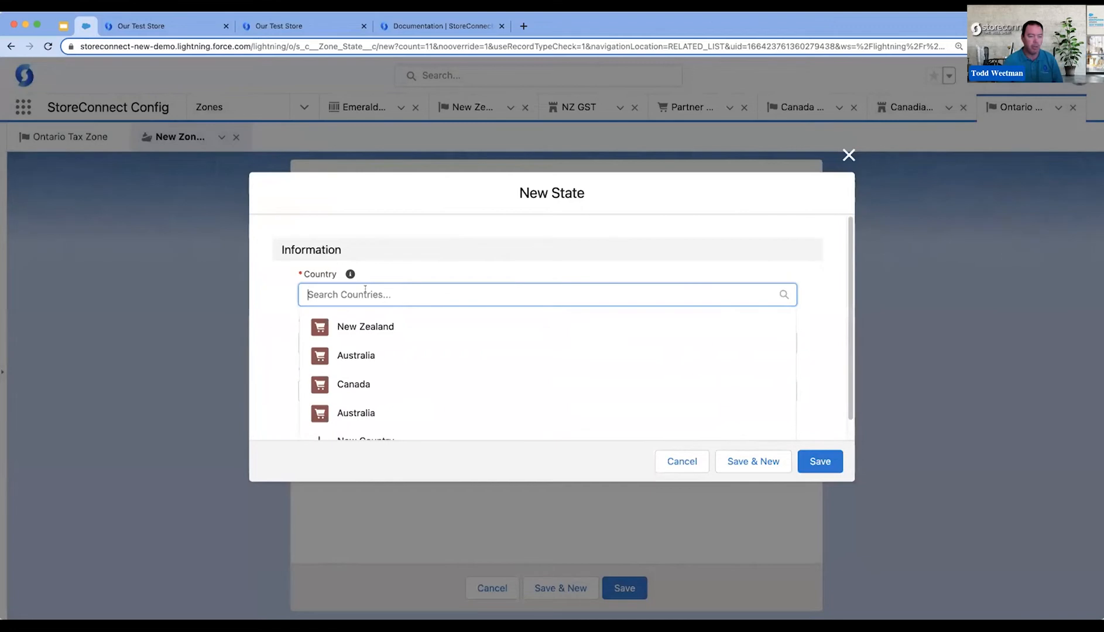
click(365, 384)
click(365, 348)
text(Ontari)
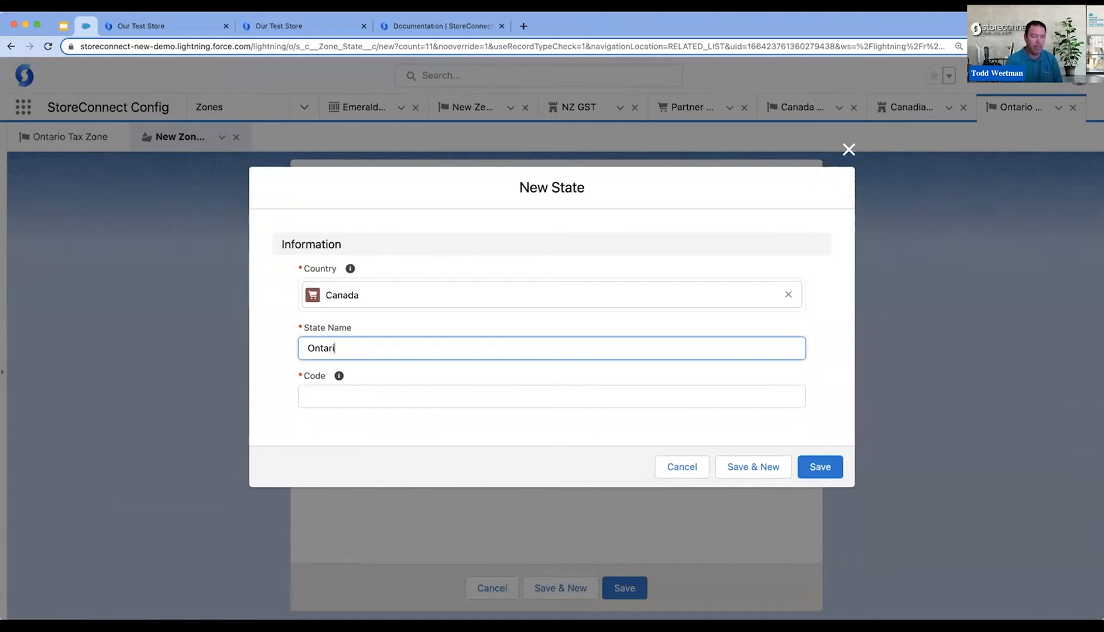
text(o)
key(Tab)
key(Tab)
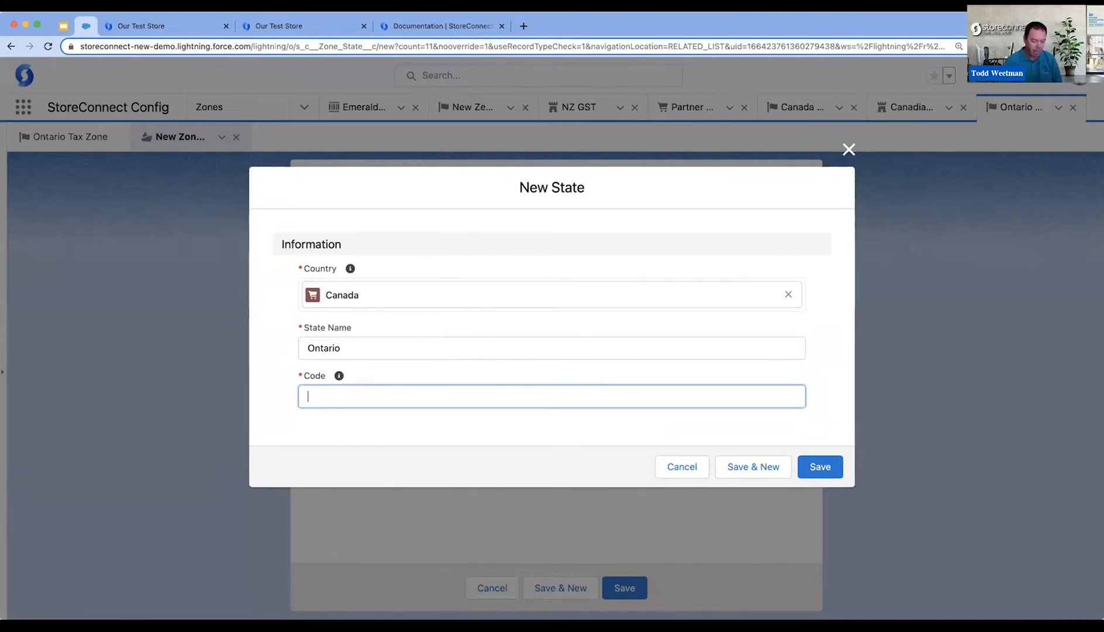
text(ON)
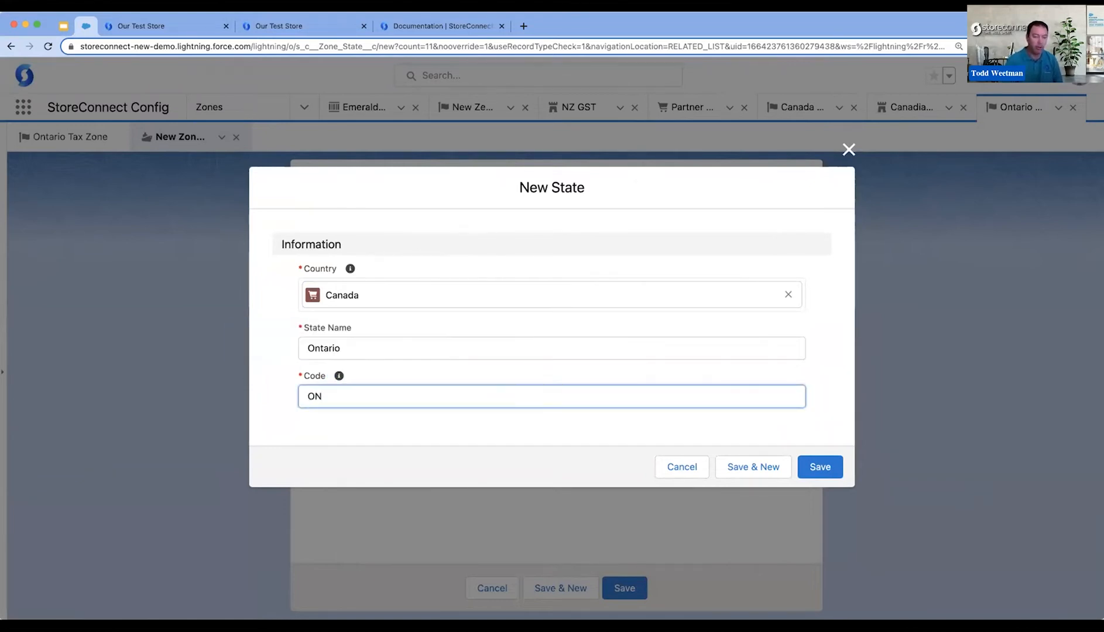
click(818, 467)
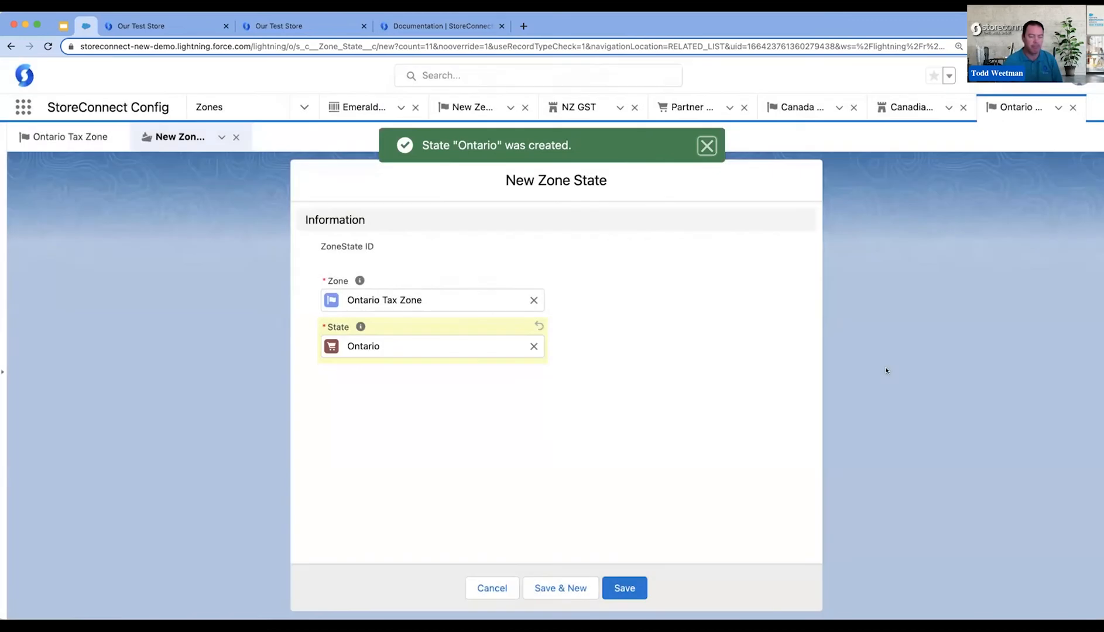
- Save Ontario as a zone state of the Ontario Tax Zone and open the list of taxes
click(625, 586)
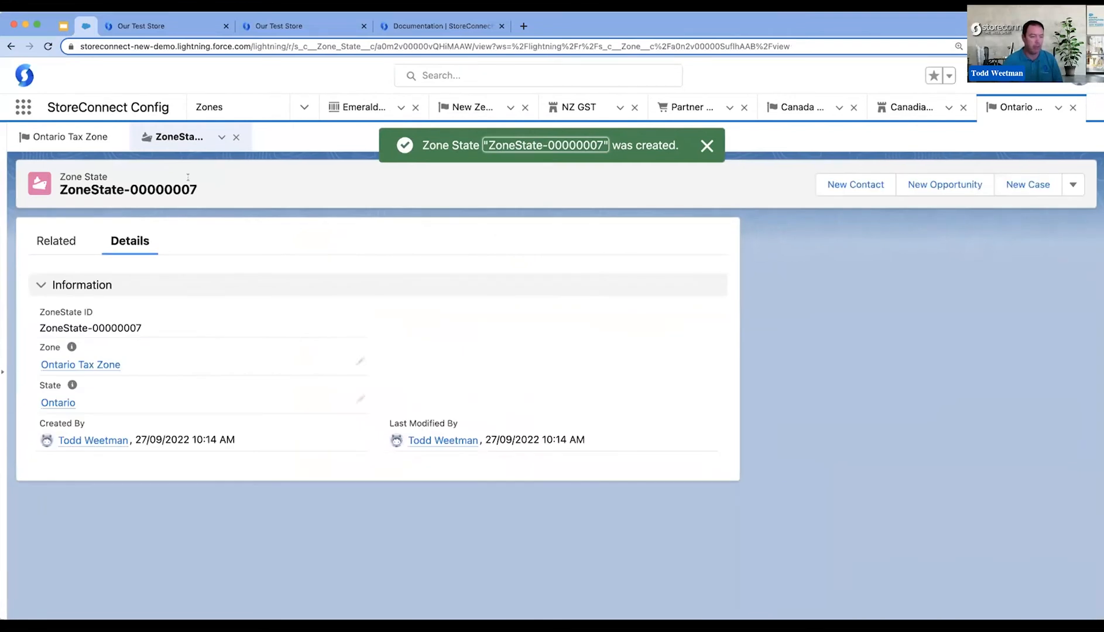
click(80, 140)
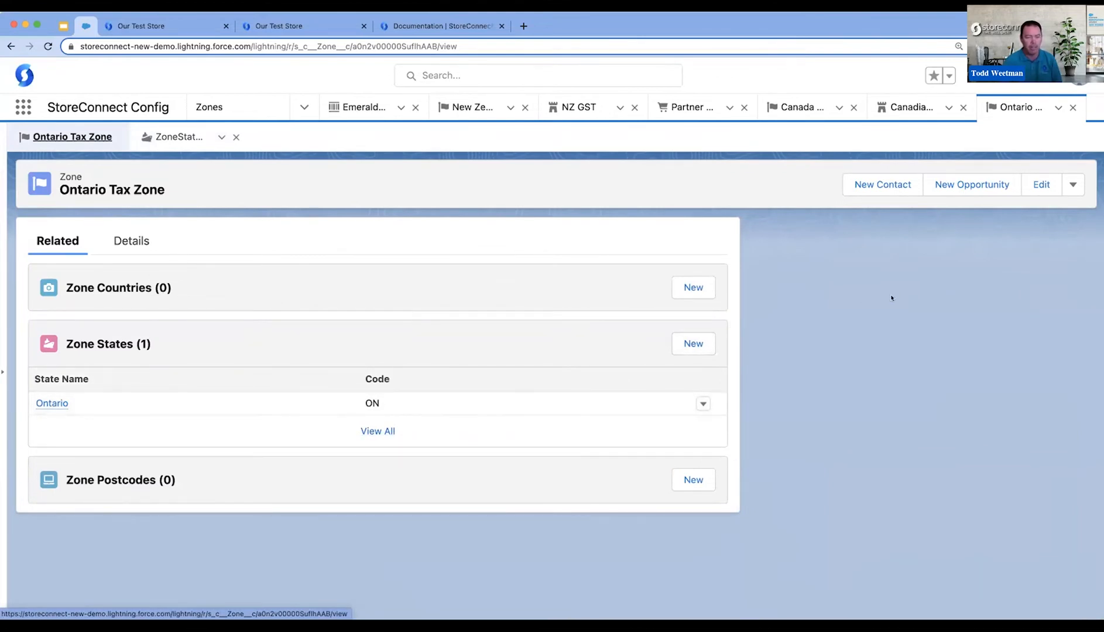
click(304, 108)
click(258, 253)
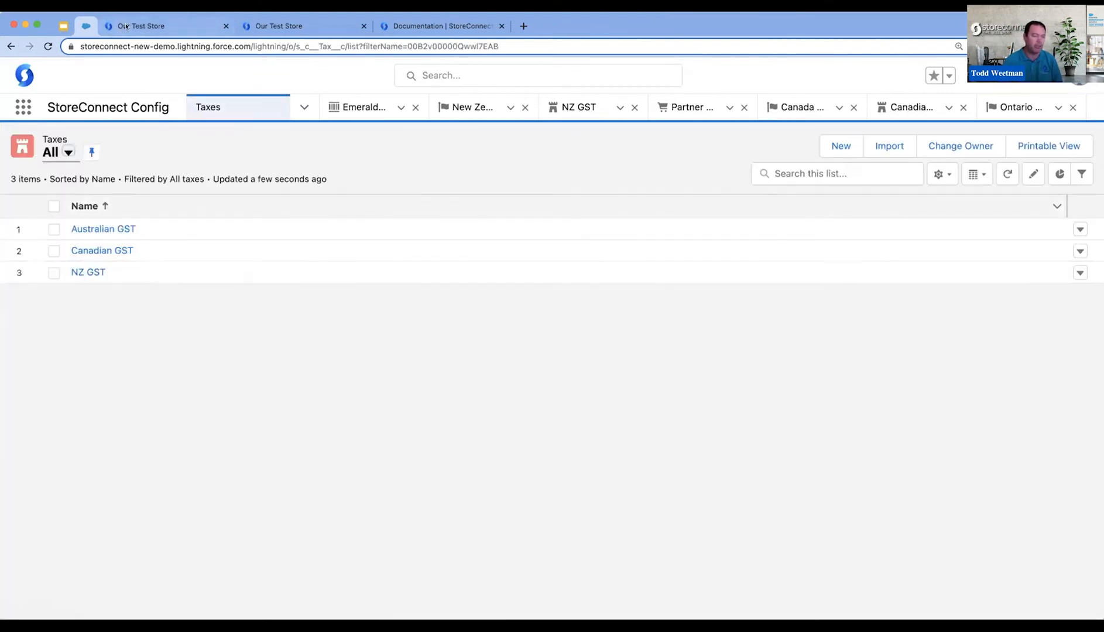
- Switch to the storefront checkout, reload it, and resubmit the Manitoba shipping address to recheck the necktie's tax
click(134, 27)
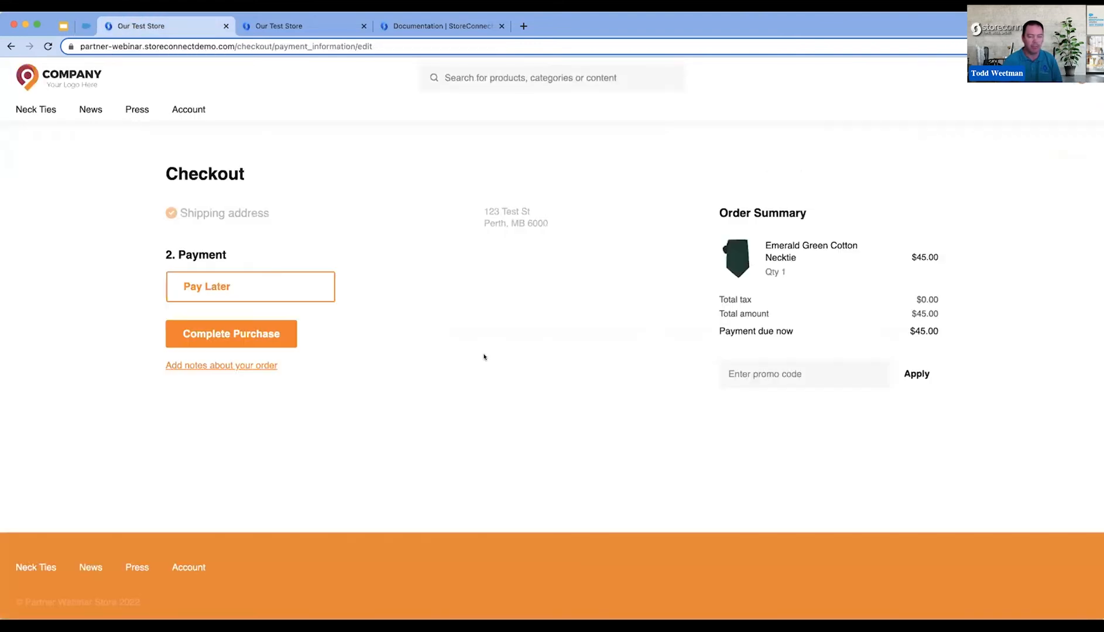
click(48, 46)
click(10, 46)
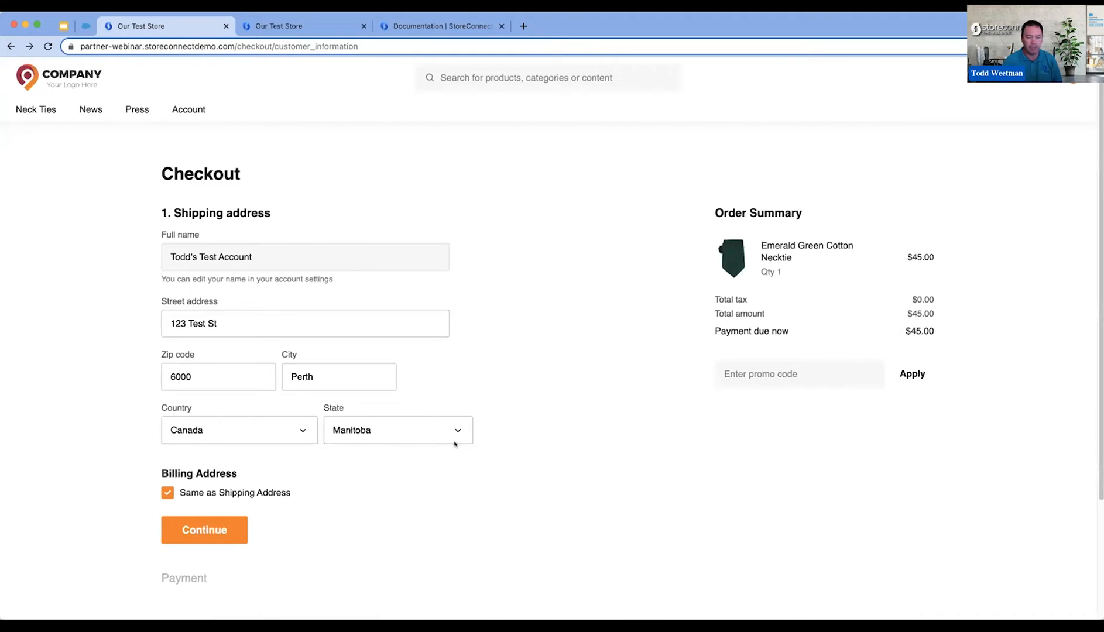
click(214, 528)
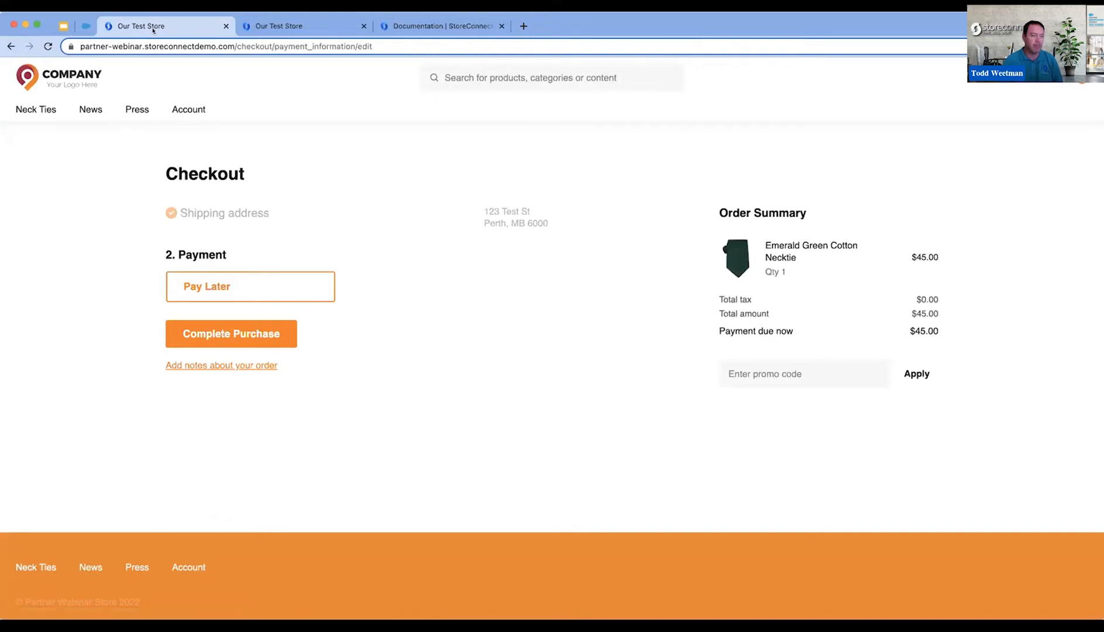
- Switch back to StoreConnect Config and add Canadian GST as a product tax on the Emerald Green Cotton Necktie
click(85, 25)
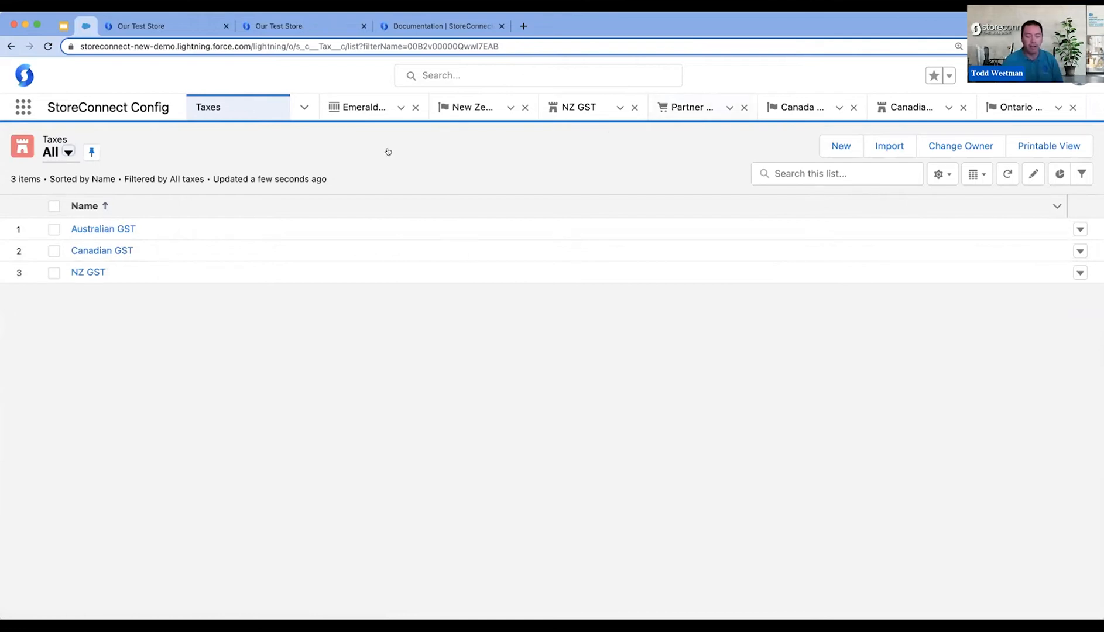
click(360, 106)
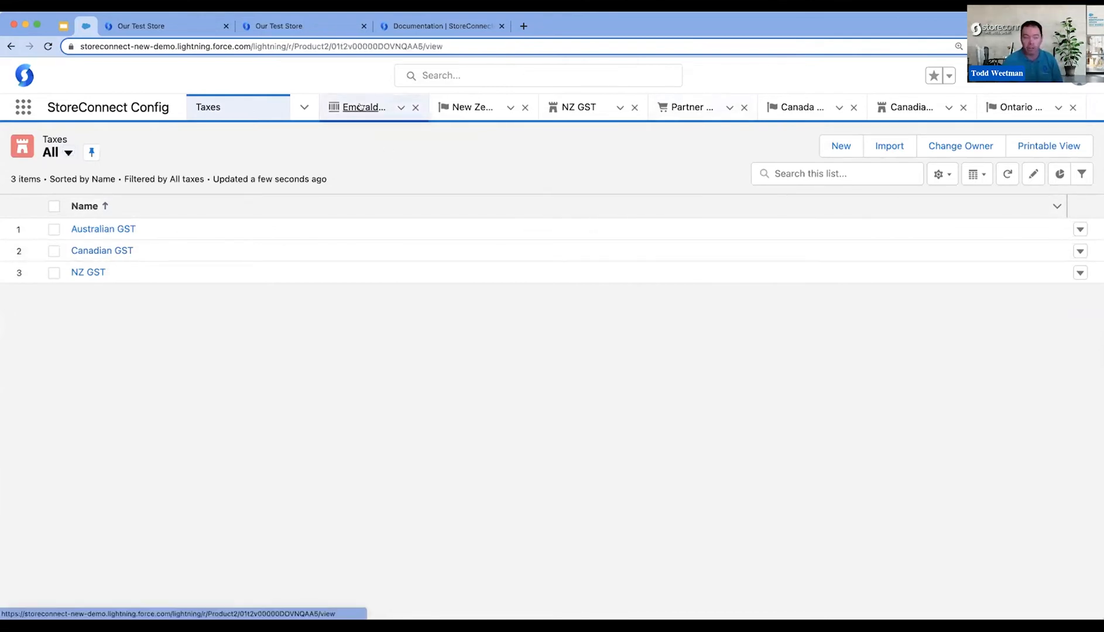
scroll(870, 495, down, 15)
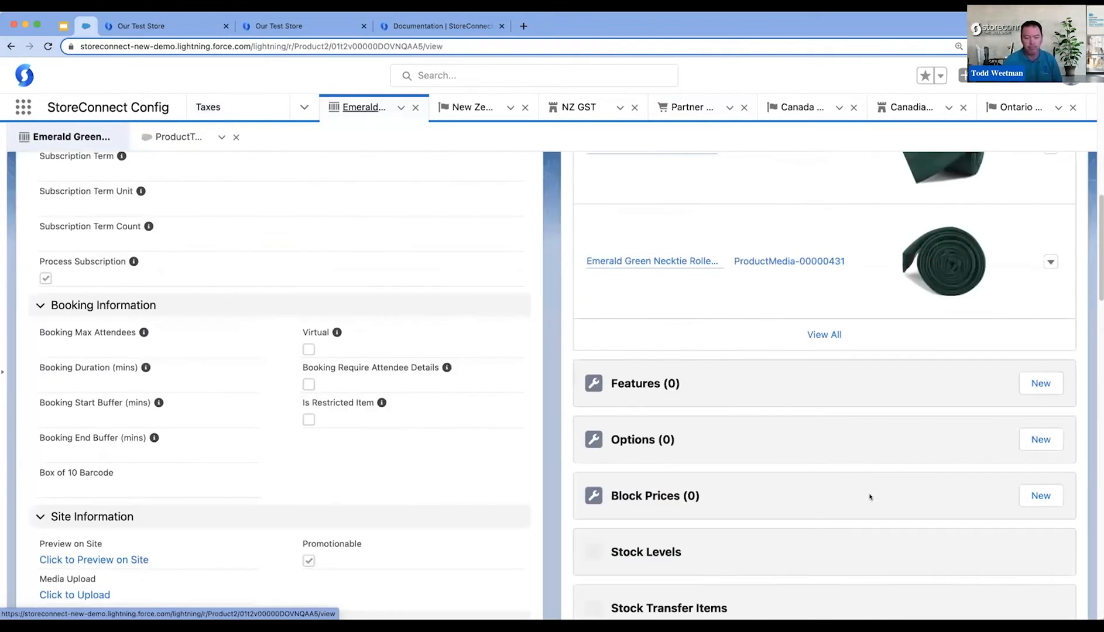
scroll(872, 506, down, 10)
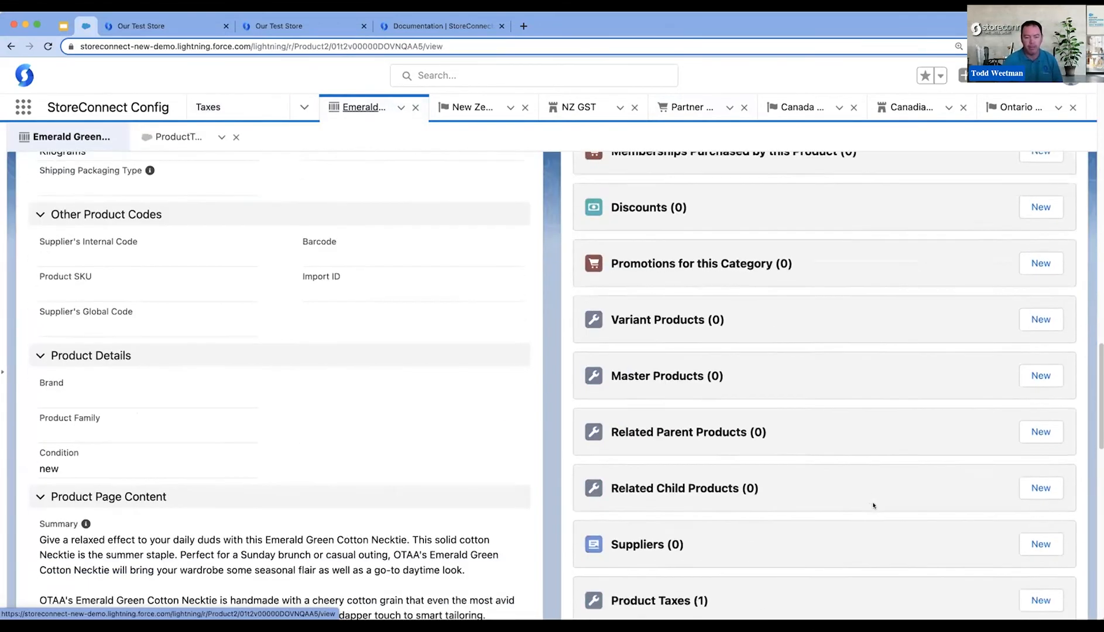
scroll(873, 501, down, 2)
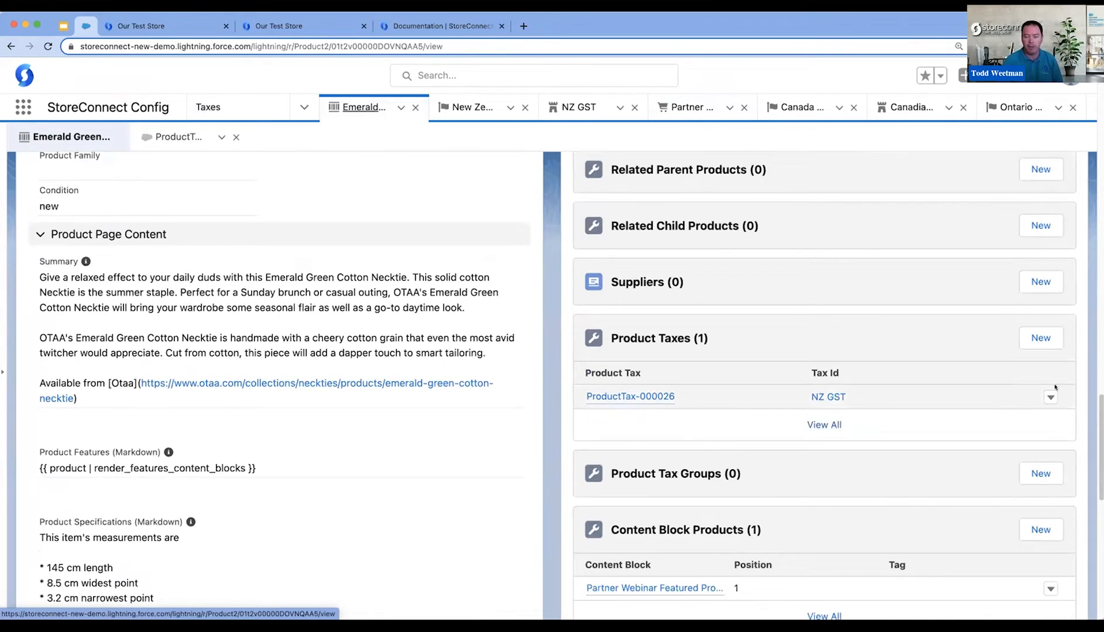
click(1040, 338)
click(406, 300)
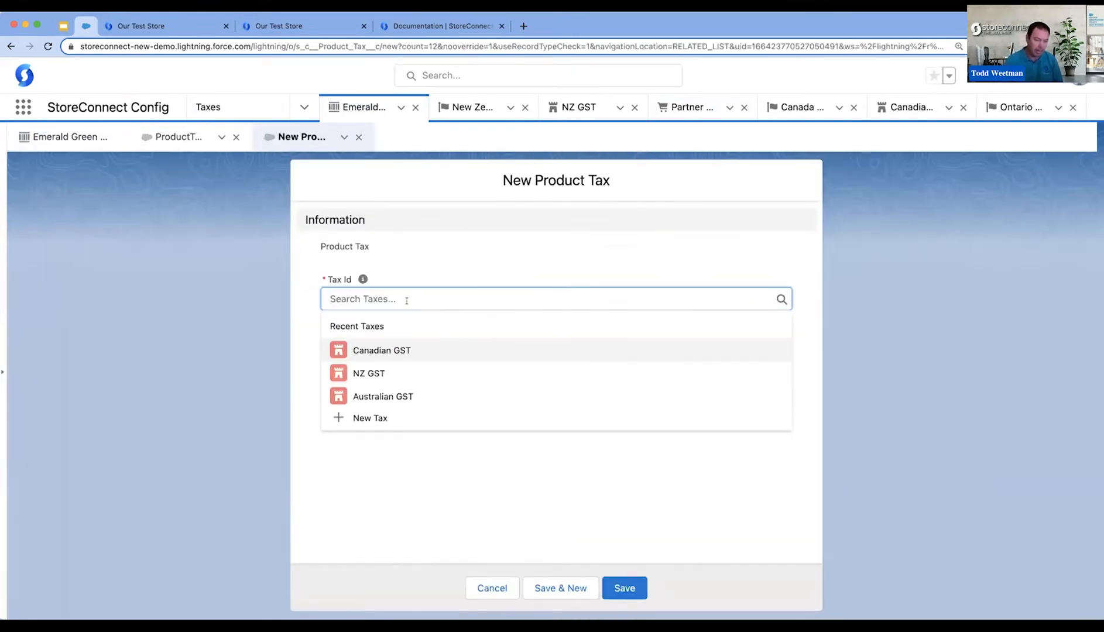
click(402, 347)
click(642, 583)
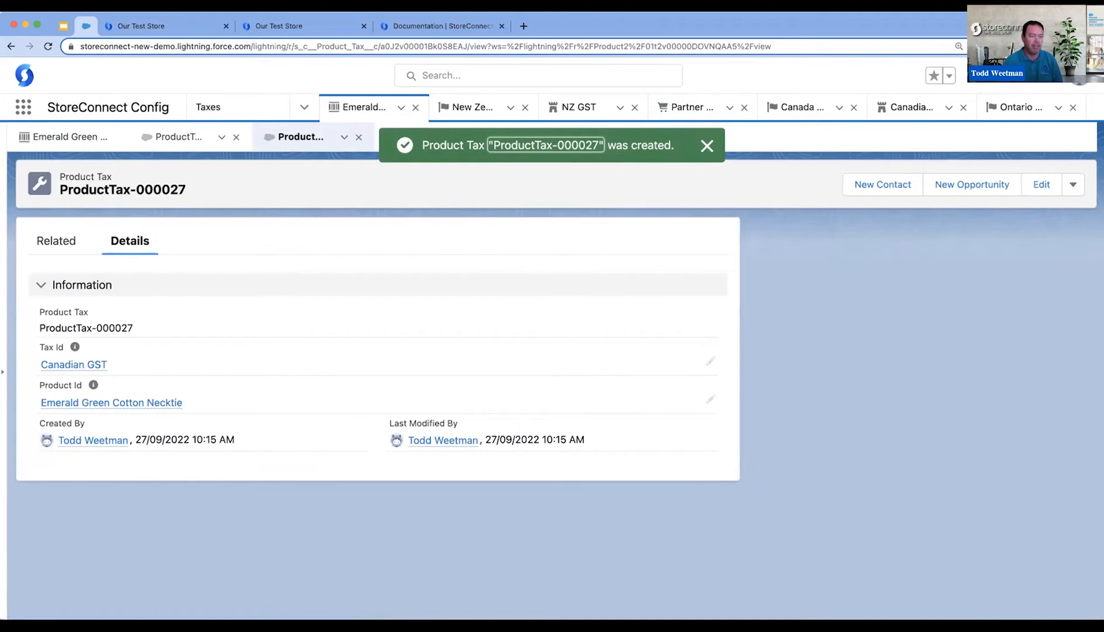
- Check the order summary at the storefront checkout and return to the taxes list in StoreConnect Config
click(170, 25)
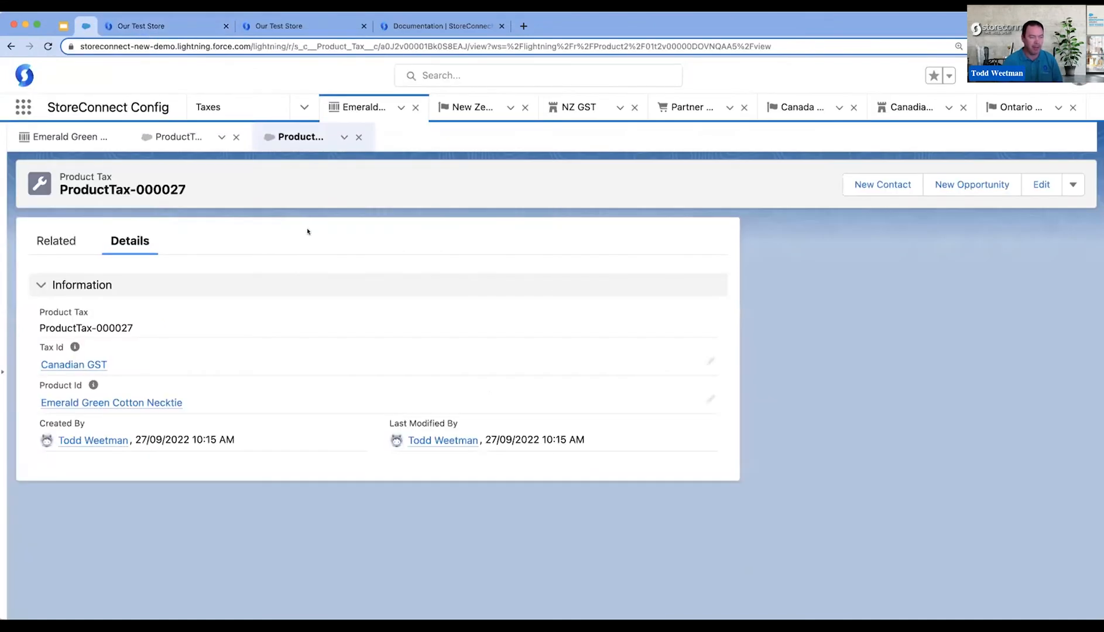
click(86, 26)
click(302, 105)
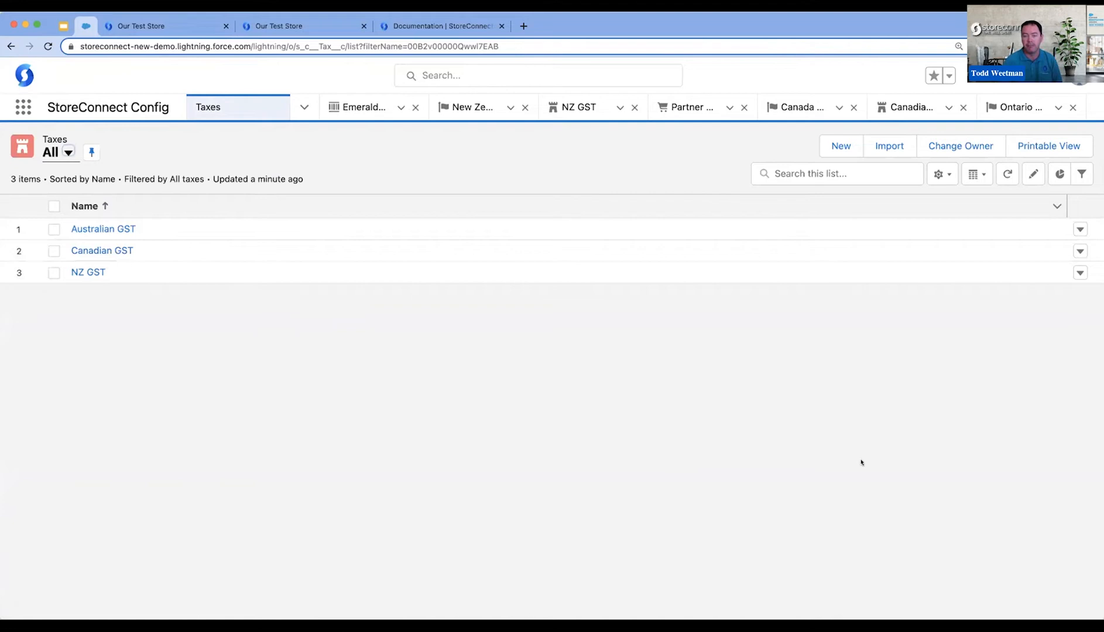
- Start a new tax named Ontario PST with the display name PST
click(829, 144)
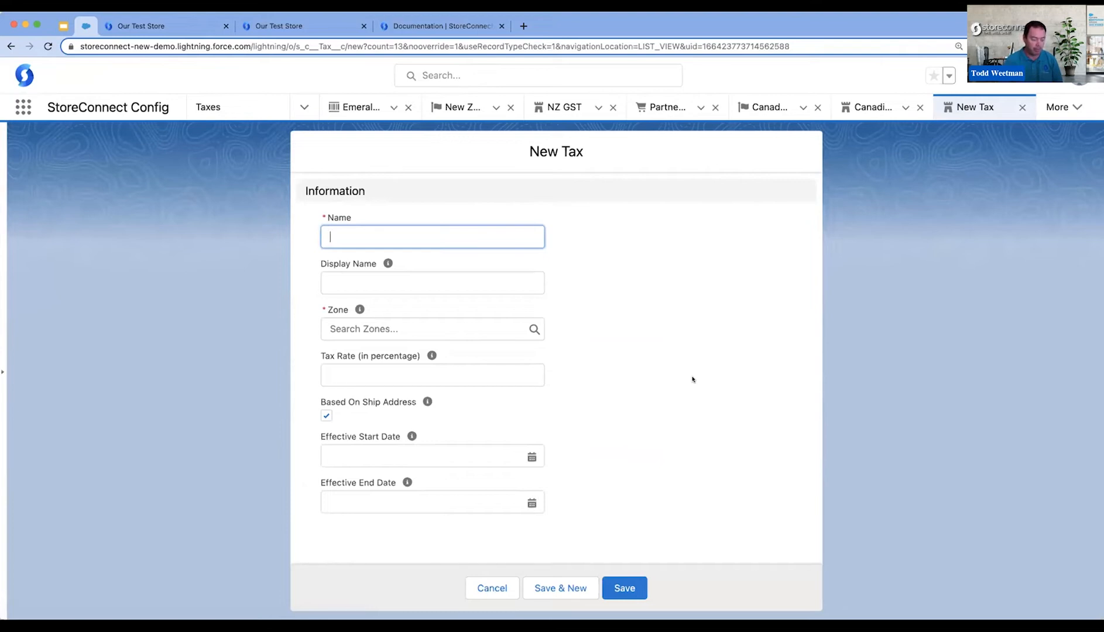
text(Ont)
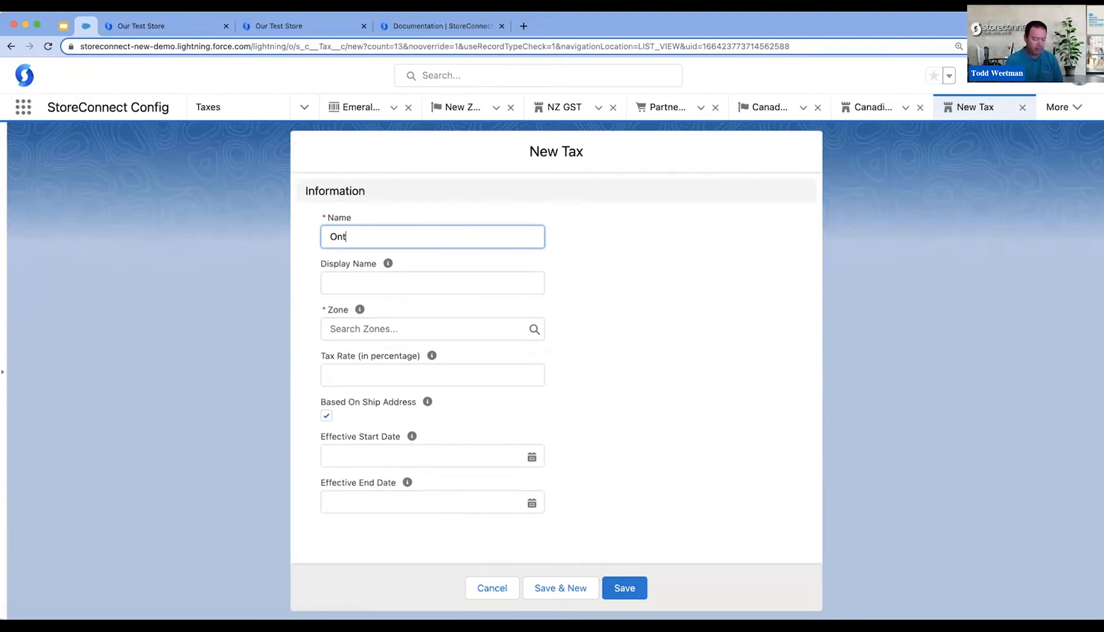
text(ario PST)
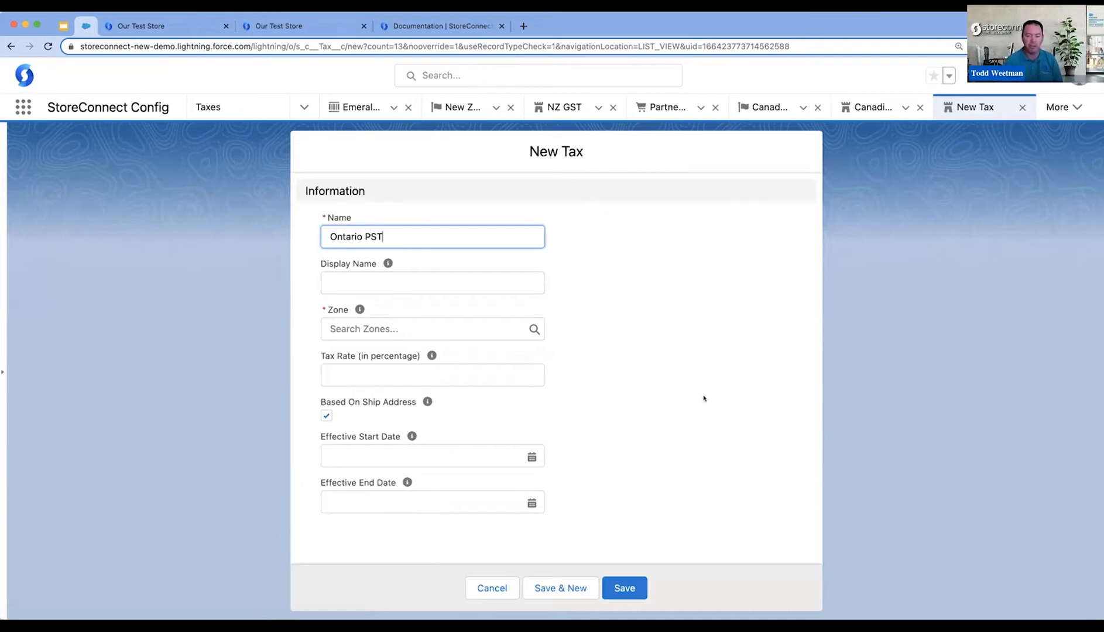
click(364, 276)
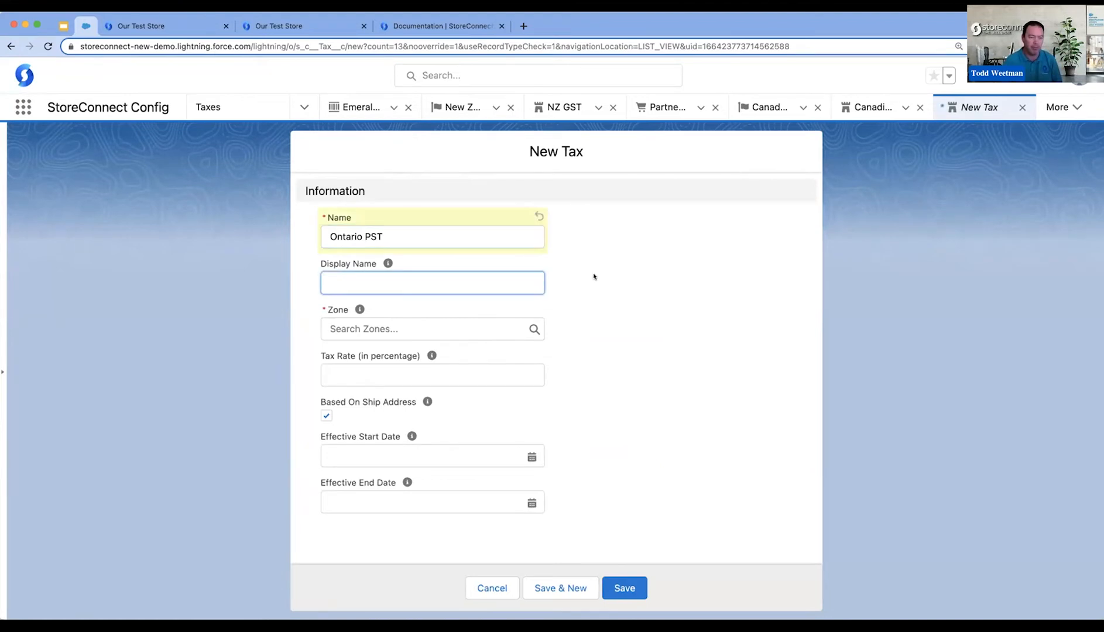
text(PST)
- Assign the Ontario Tax Zone, an 8 percent rate and the effective start date 1/09/2022, and save the Ontario PST tax
click(377, 328)
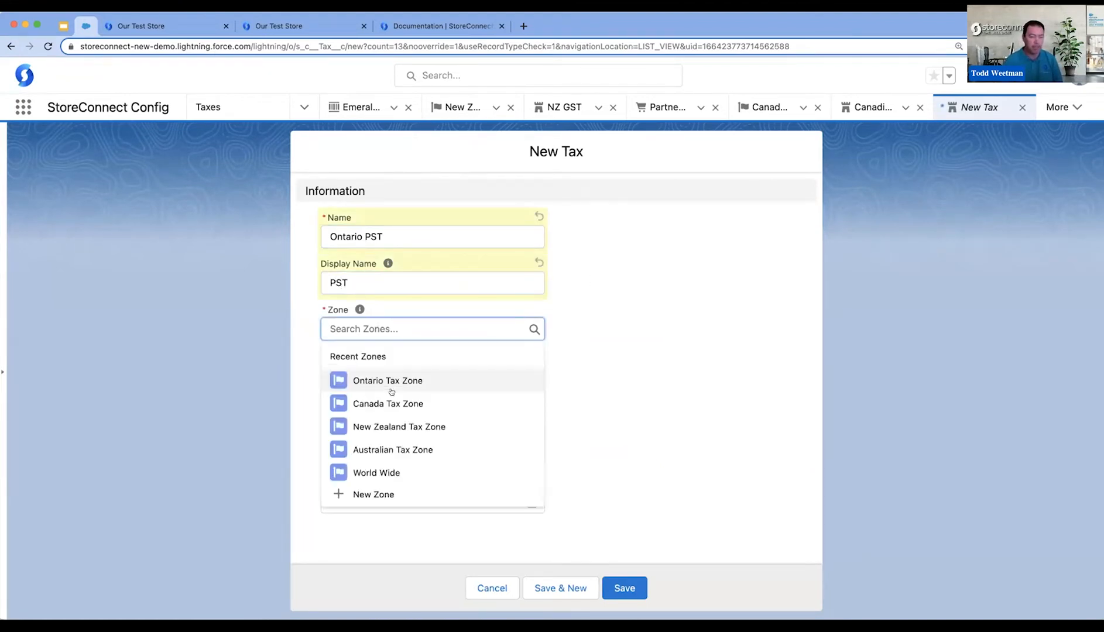
click(389, 380)
click(387, 370)
text(8)
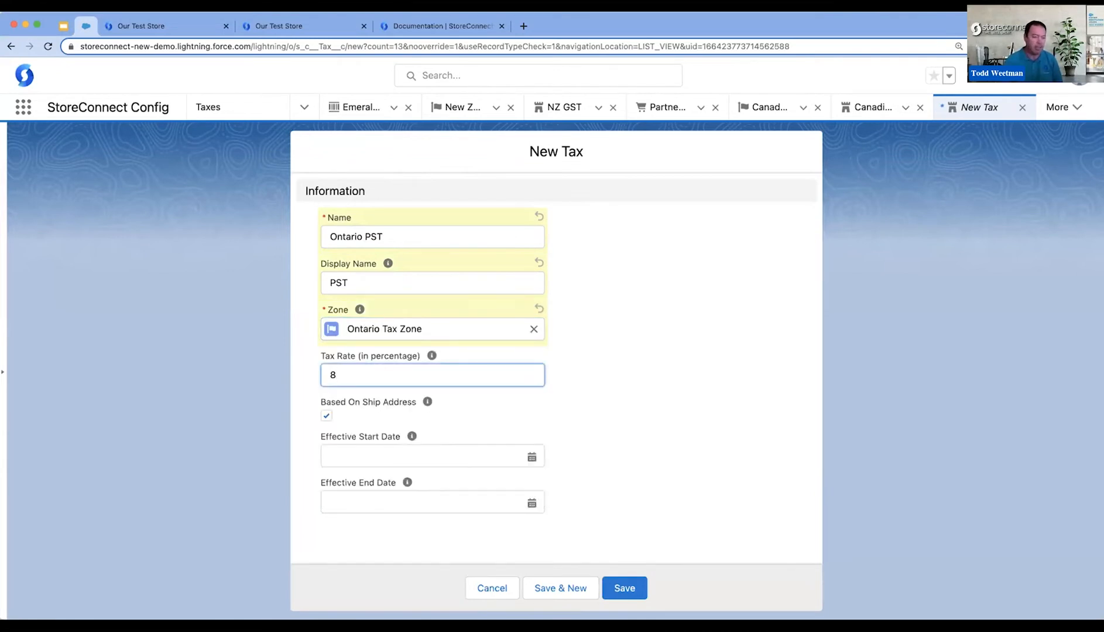
click(467, 451)
click(452, 261)
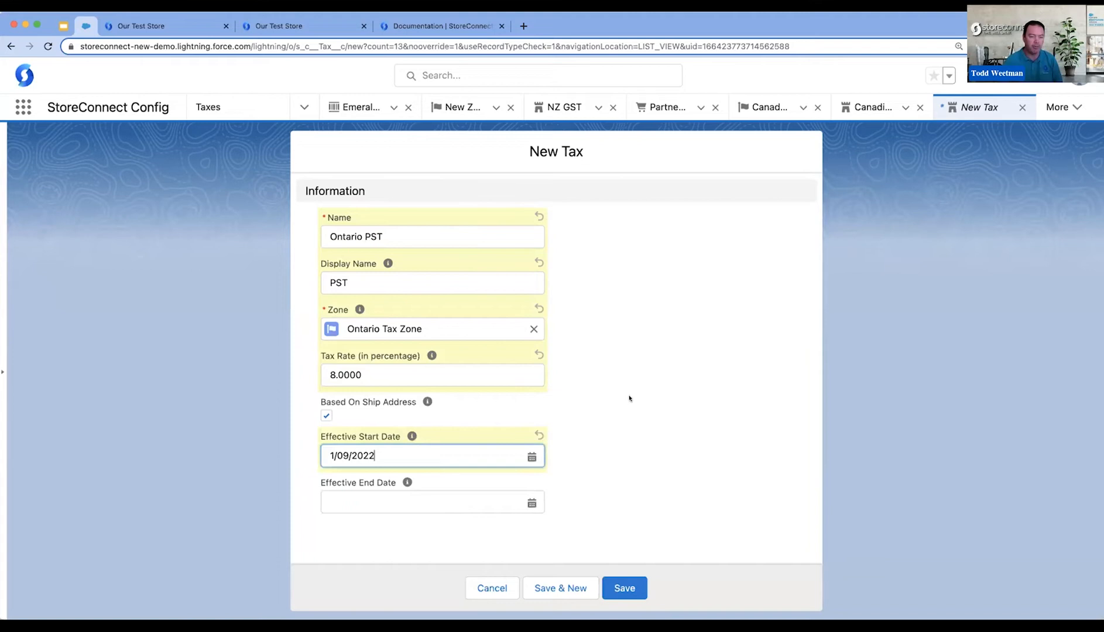
click(609, 579)
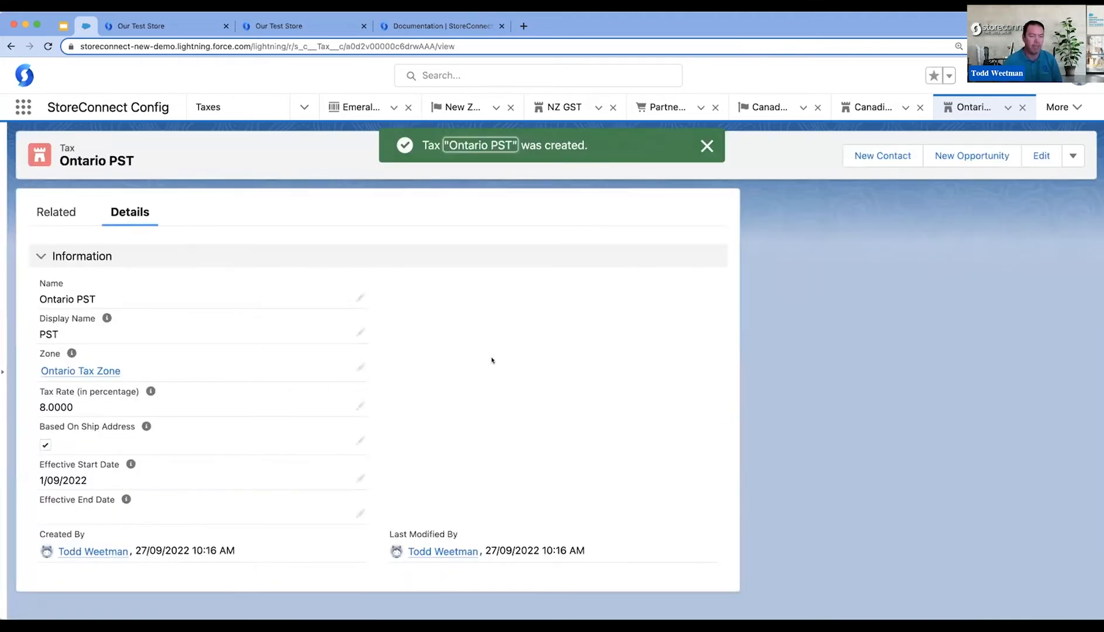
- Switch to the storefront checkout and reload the payment page to check the tax on the necktie
click(134, 26)
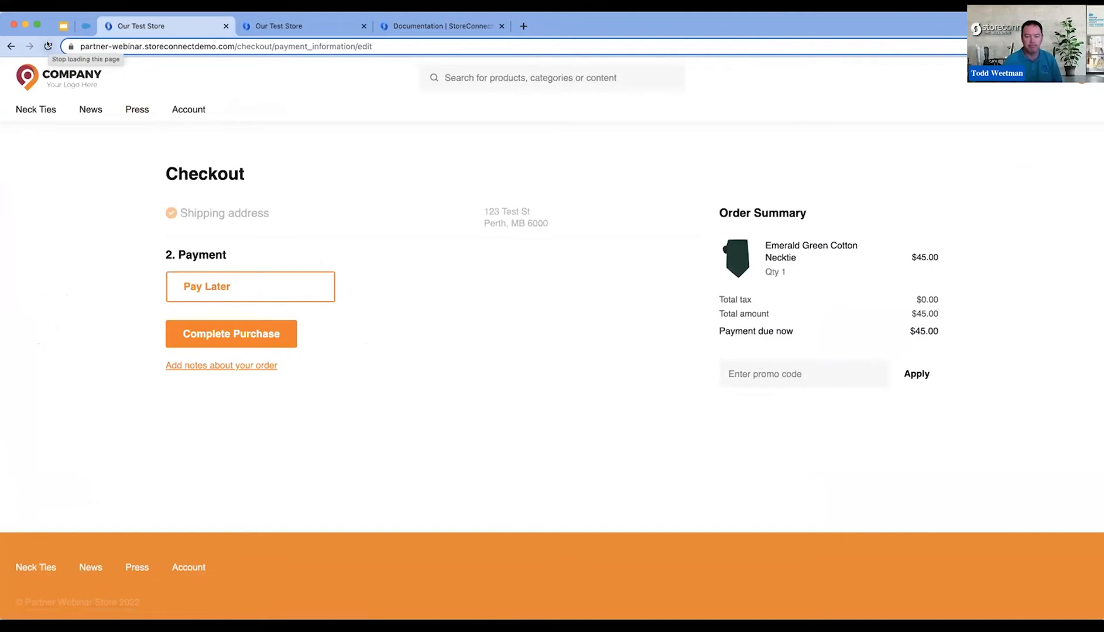
click(48, 46)
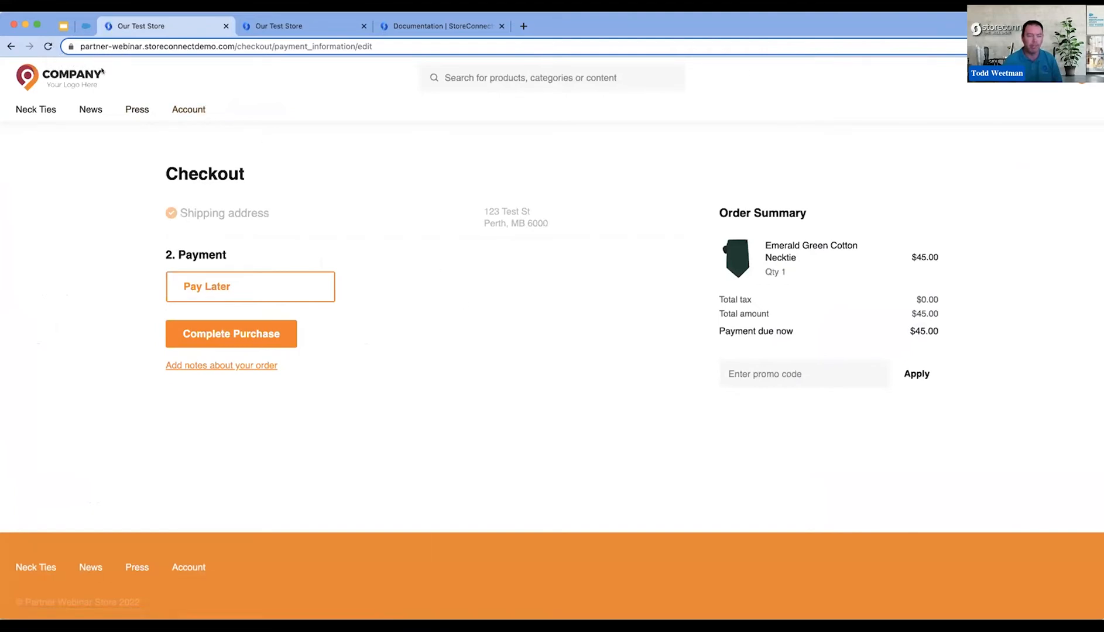
click(48, 47)
- Return to StoreConnect Config and add Ontario PST as a product tax on the Emerald Green Cotton Necktie
click(86, 26)
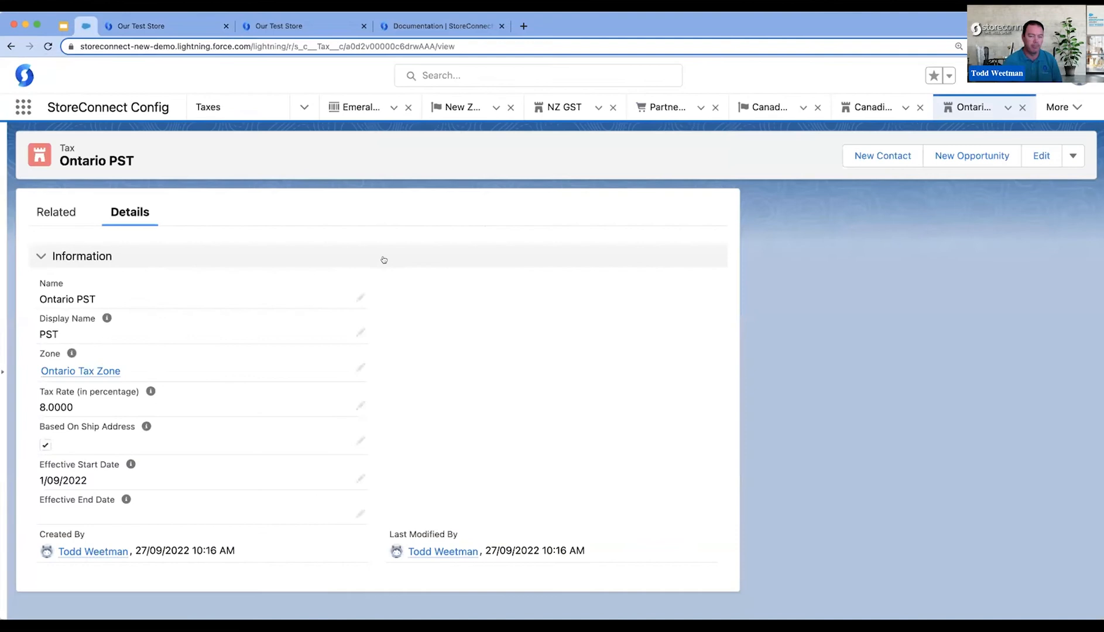
click(364, 107)
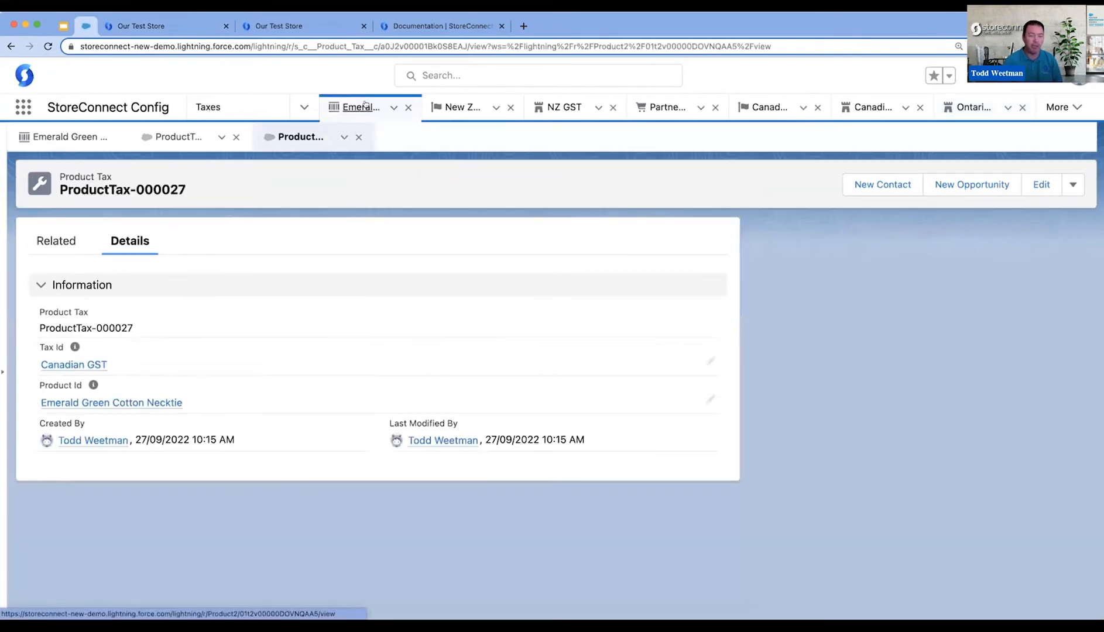
click(69, 137)
scroll(918, 423, down, 10)
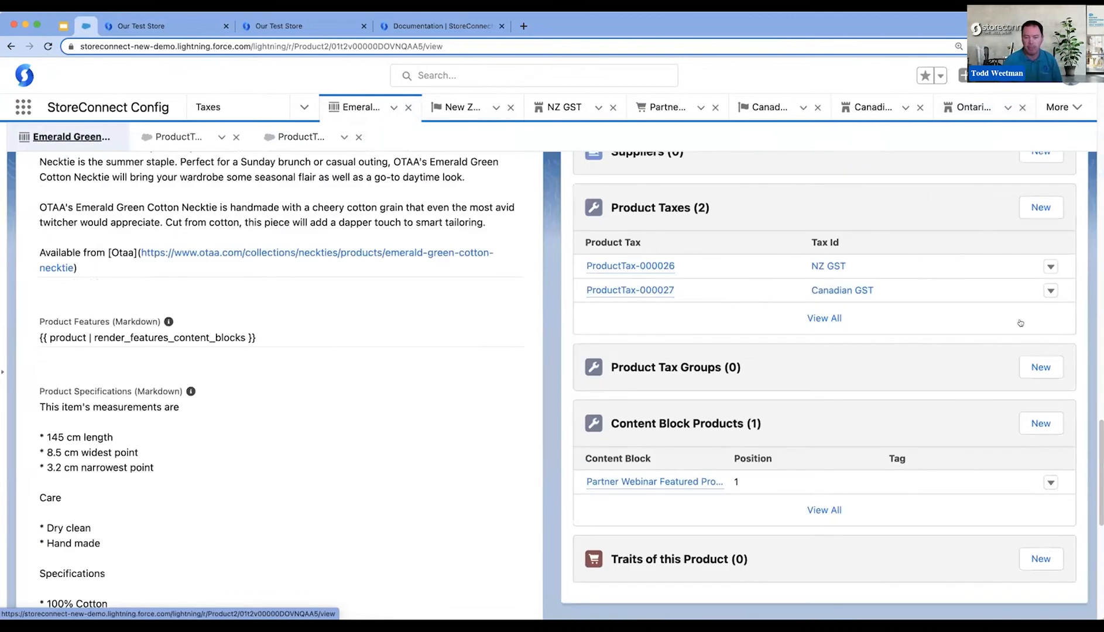
click(1040, 207)
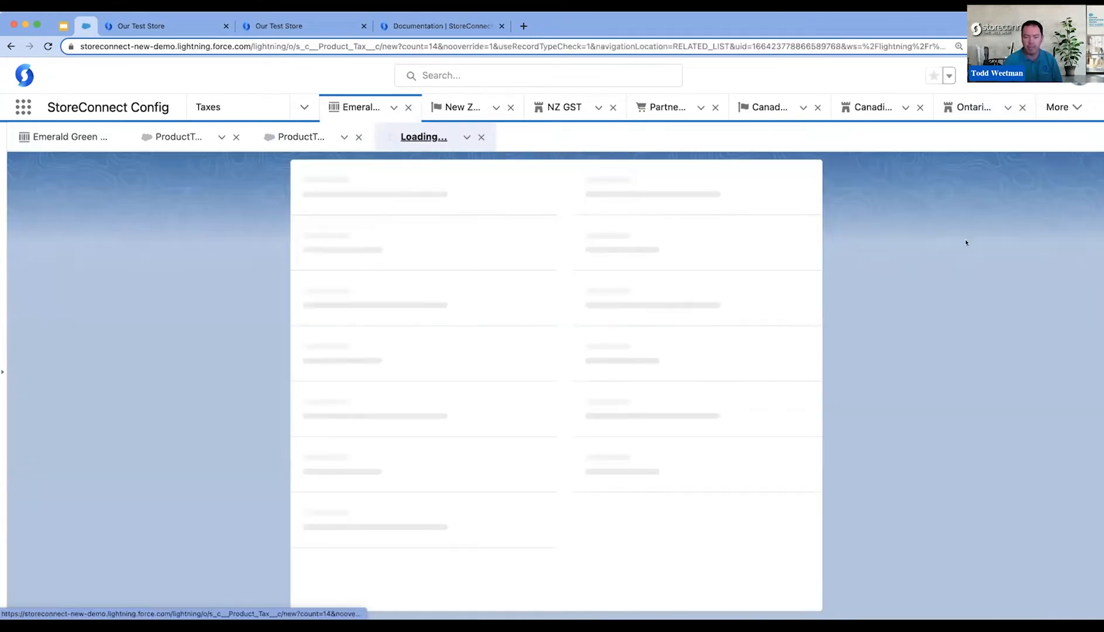
text(ont)
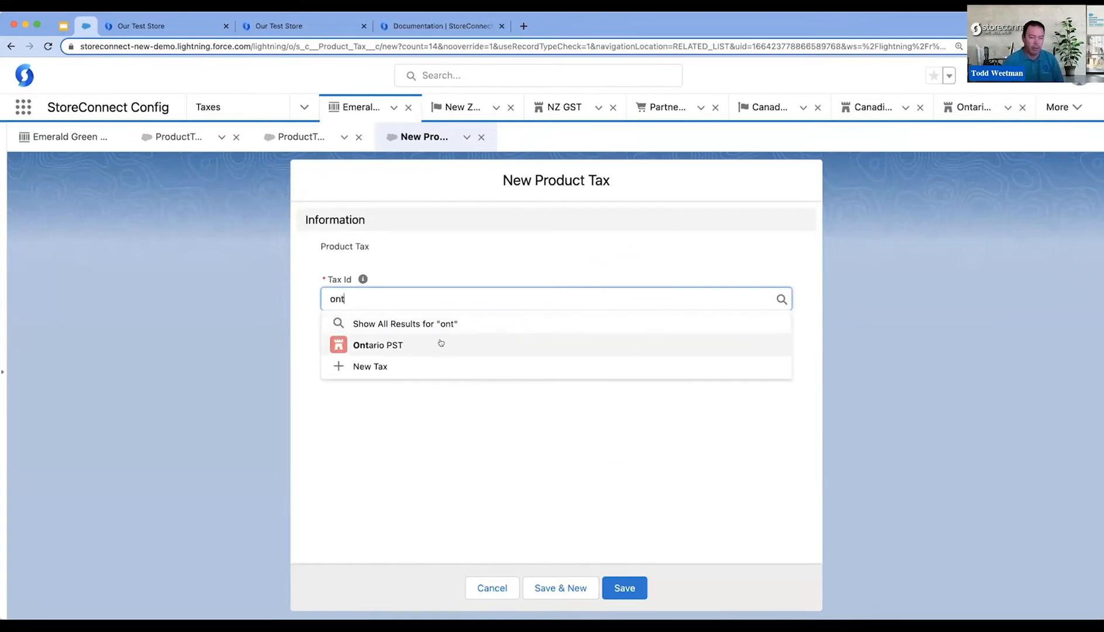
click(441, 343)
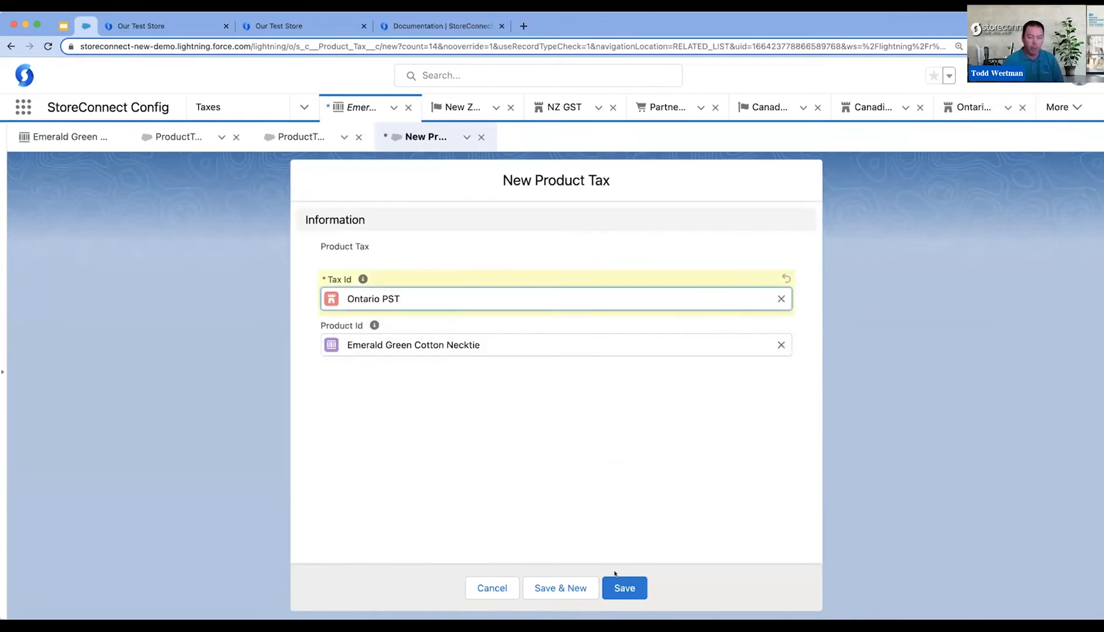
click(623, 588)
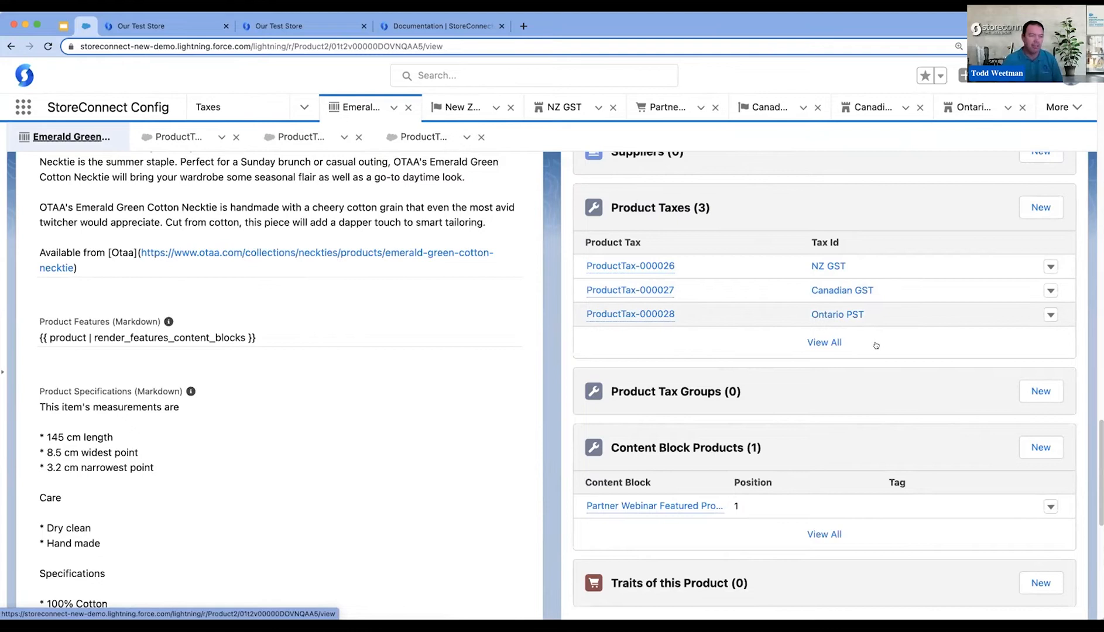
- Switch to the storefront checkout, reload it and empty the shopping cart
scroll(875, 346, up, 2)
click(146, 26)
click(47, 46)
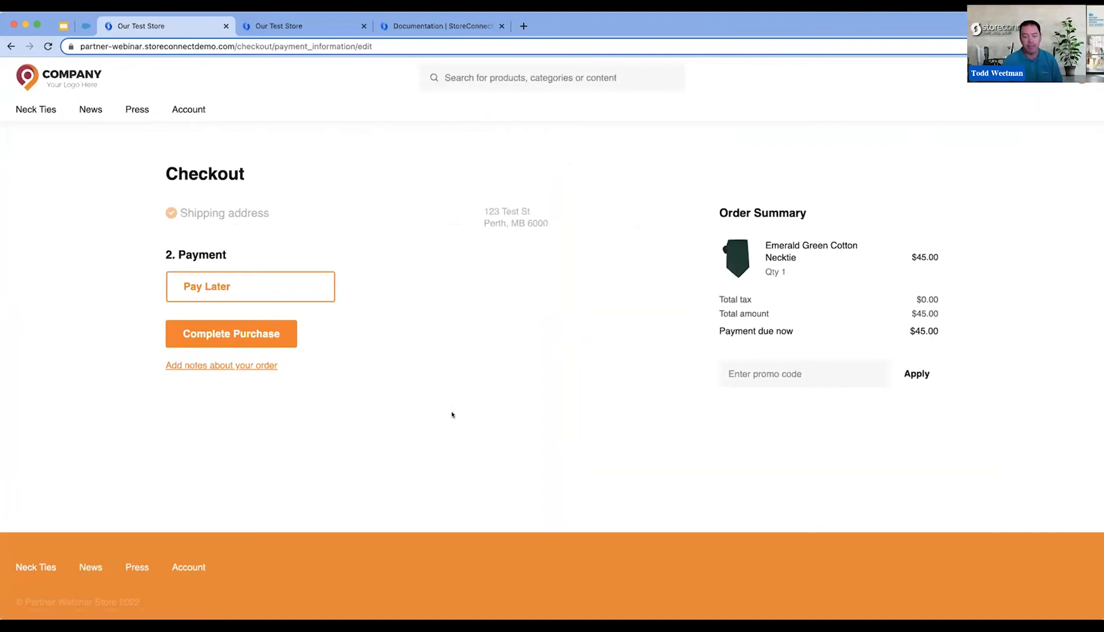
click(1076, 79)
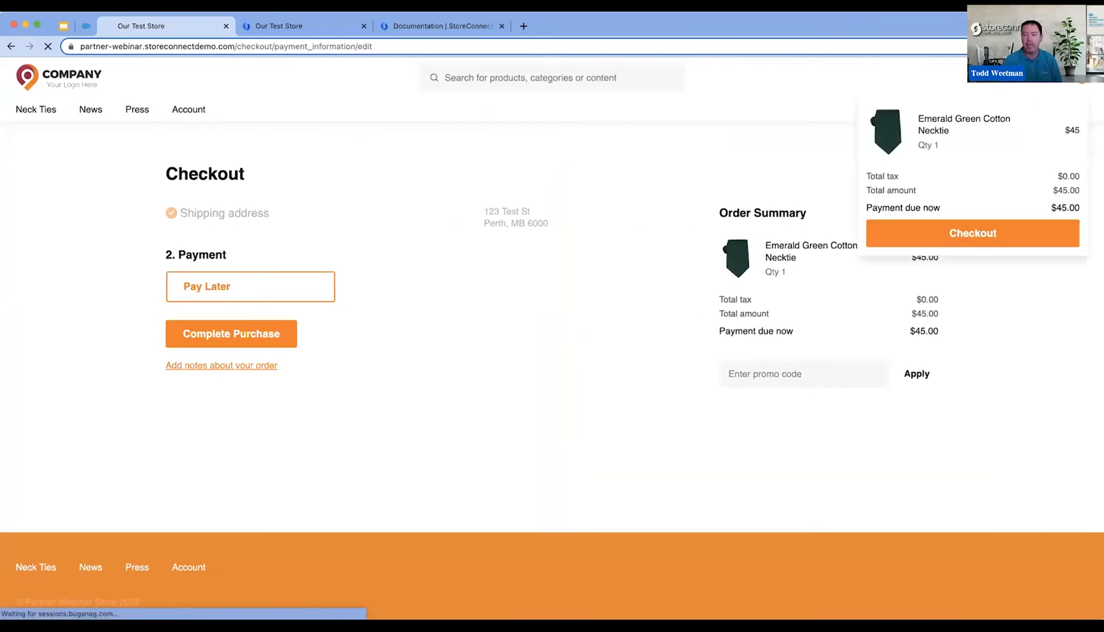
click(188, 283)
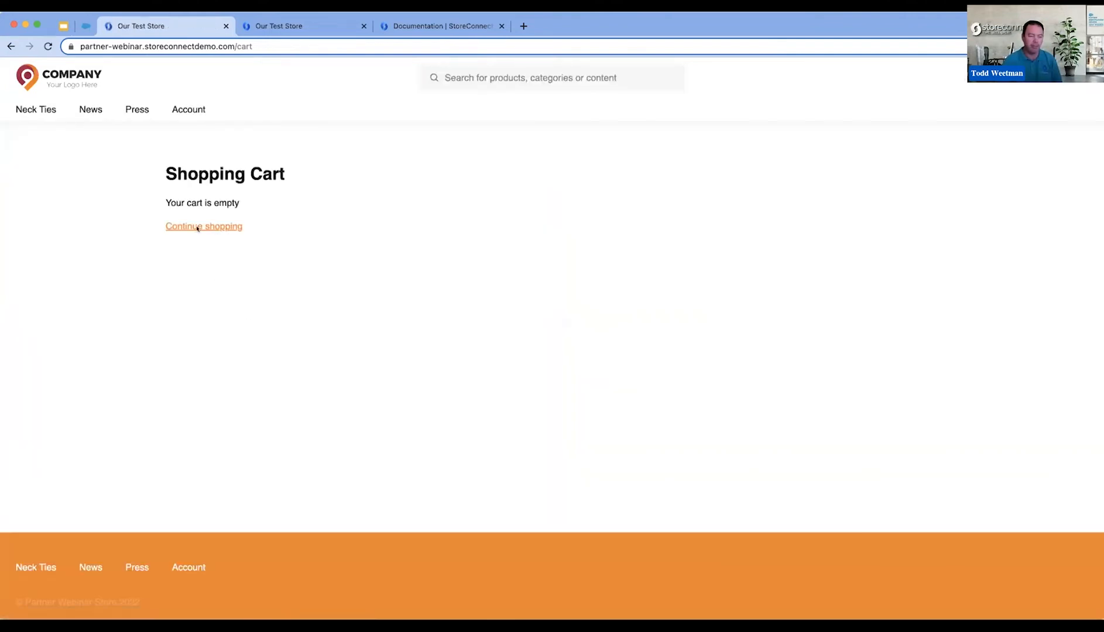
- Buy the Emerald Green Cotton Necktie from the Neck Ties category, proceed to checkout and check the tax line in the order summary
click(50, 109)
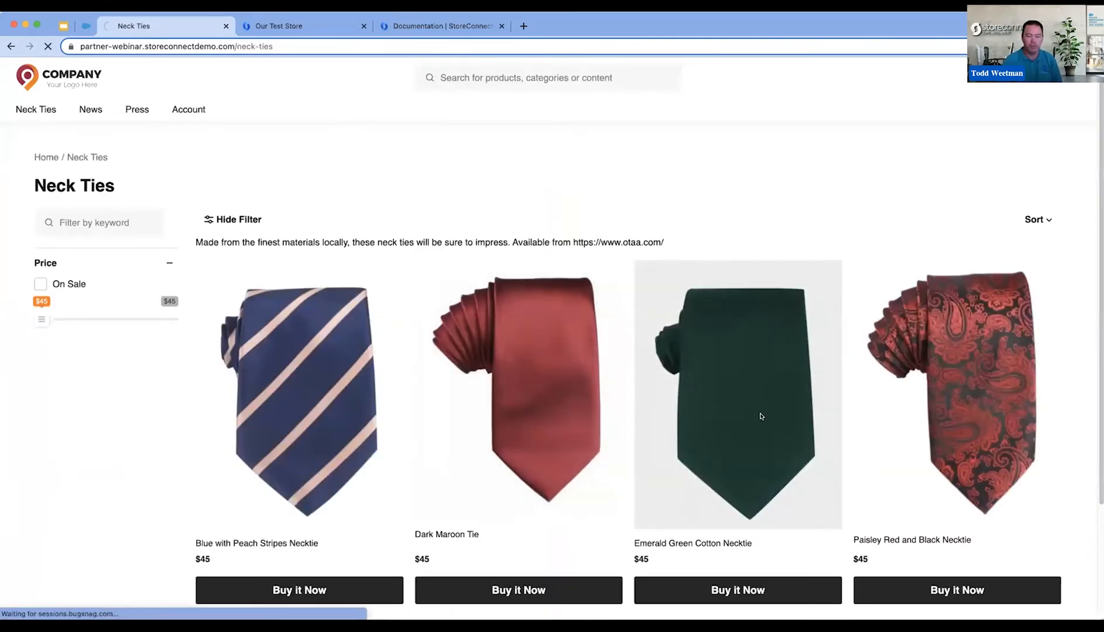
click(761, 416)
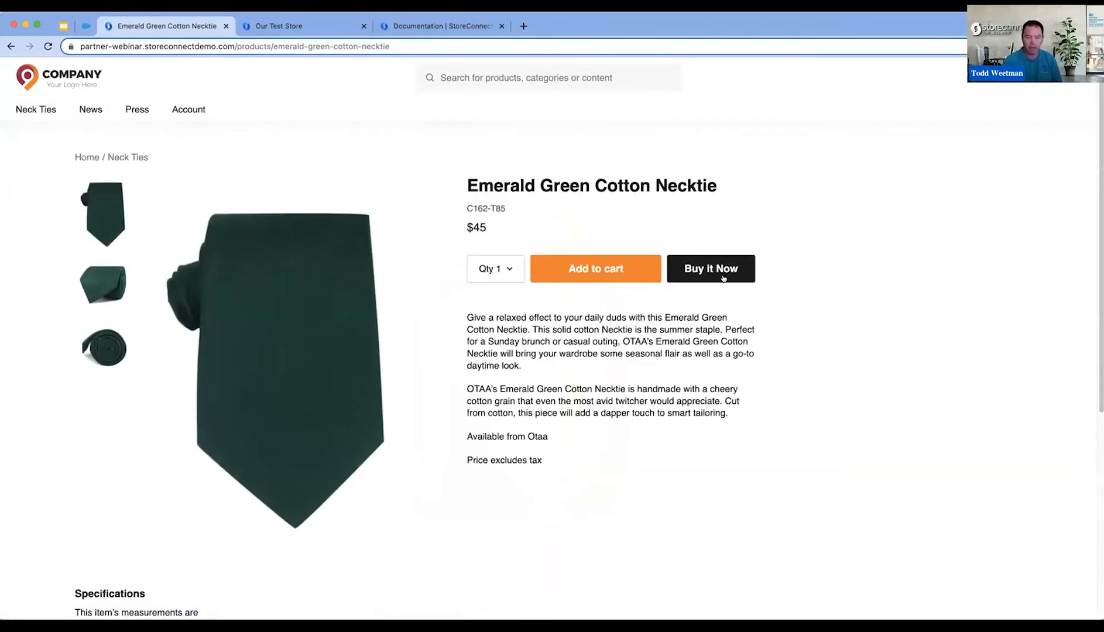
click(723, 278)
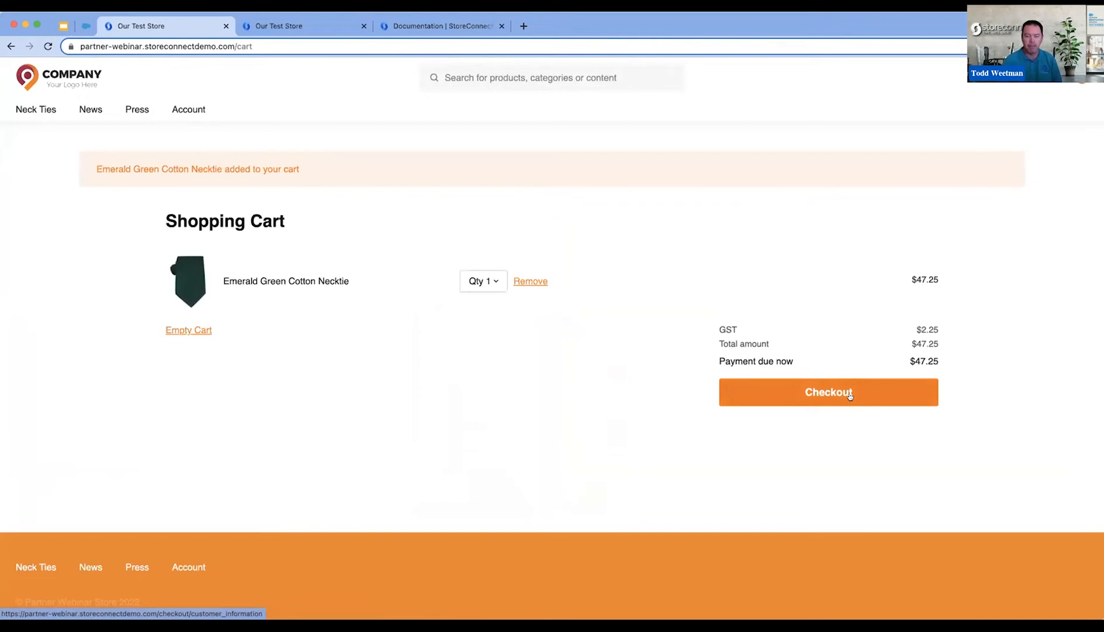
click(831, 396)
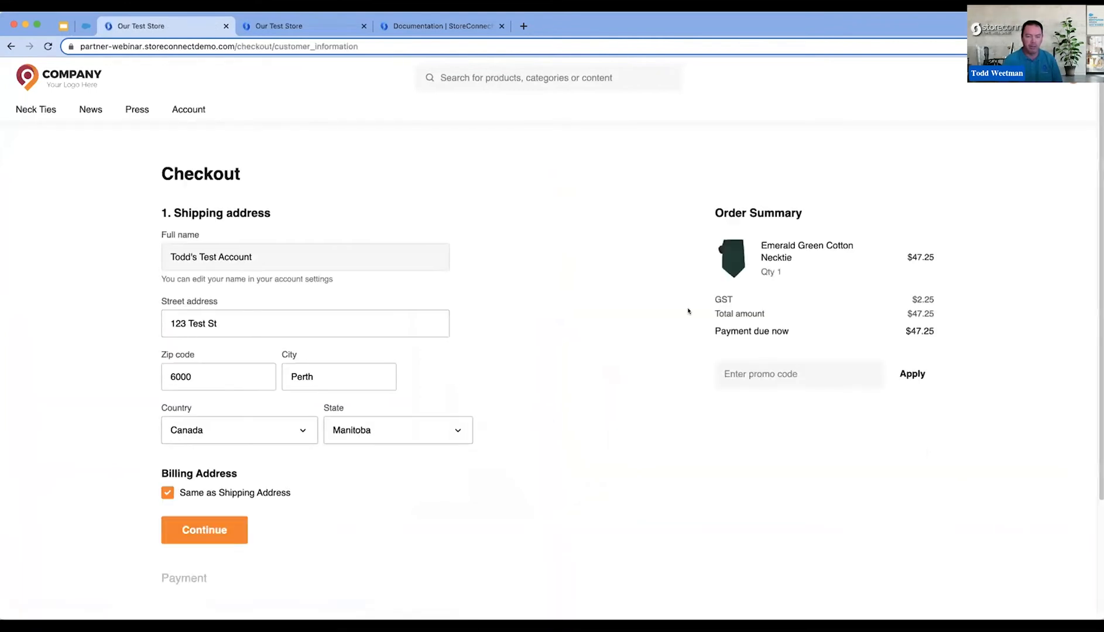
scroll(591, 362, down, 2)
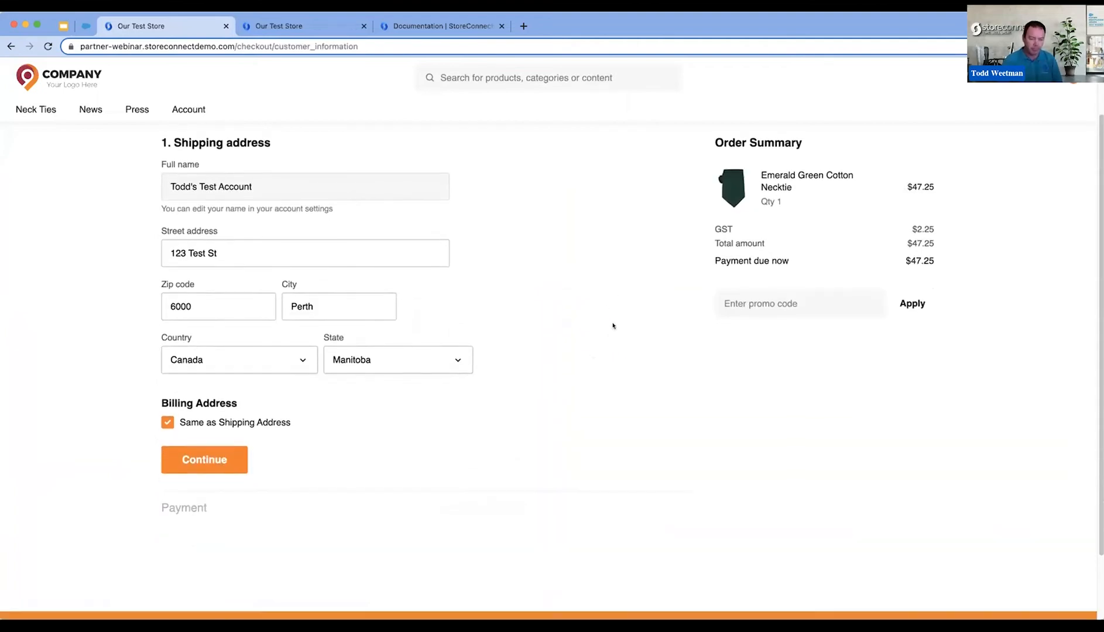
drag(712, 231, 935, 231)
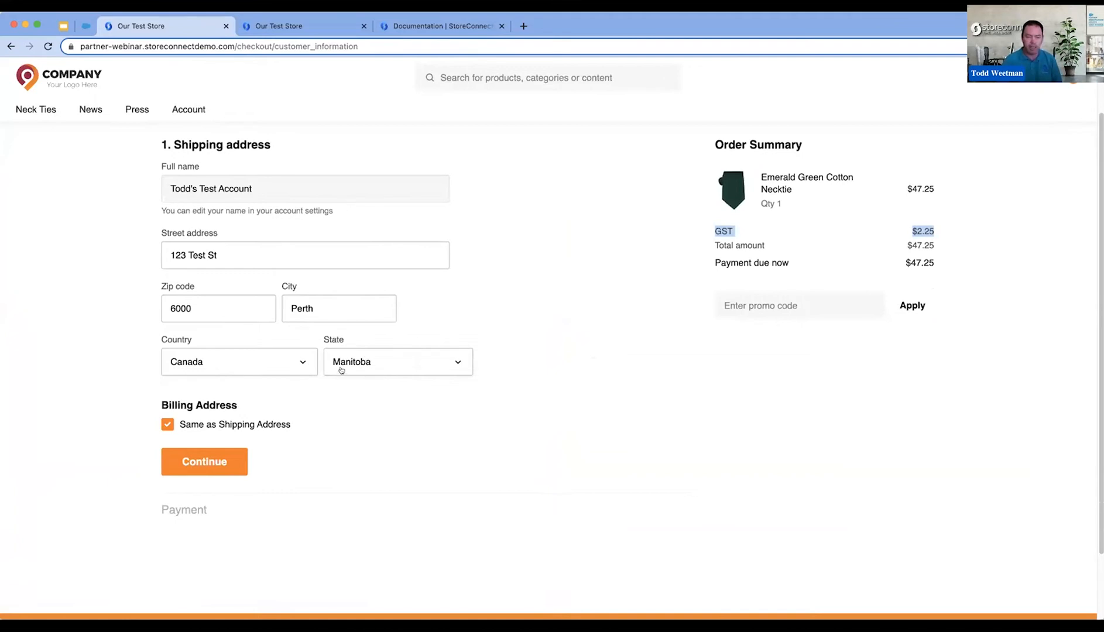
click(519, 346)
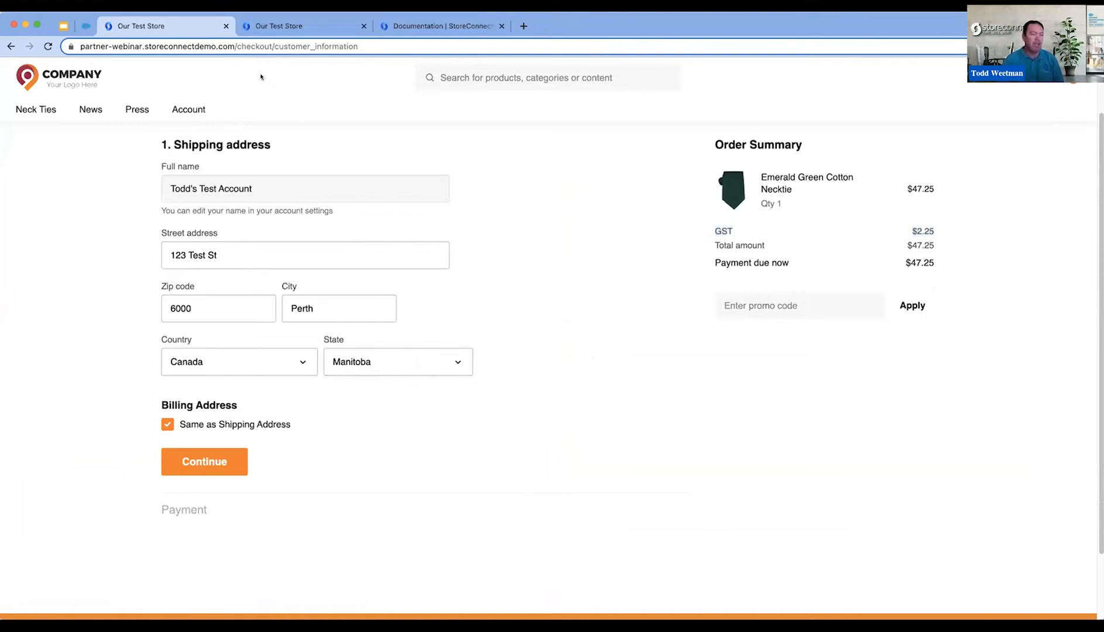
- Set the shipping state to Ontario, continue to payment and reload the page to check the taxes
click(419, 370)
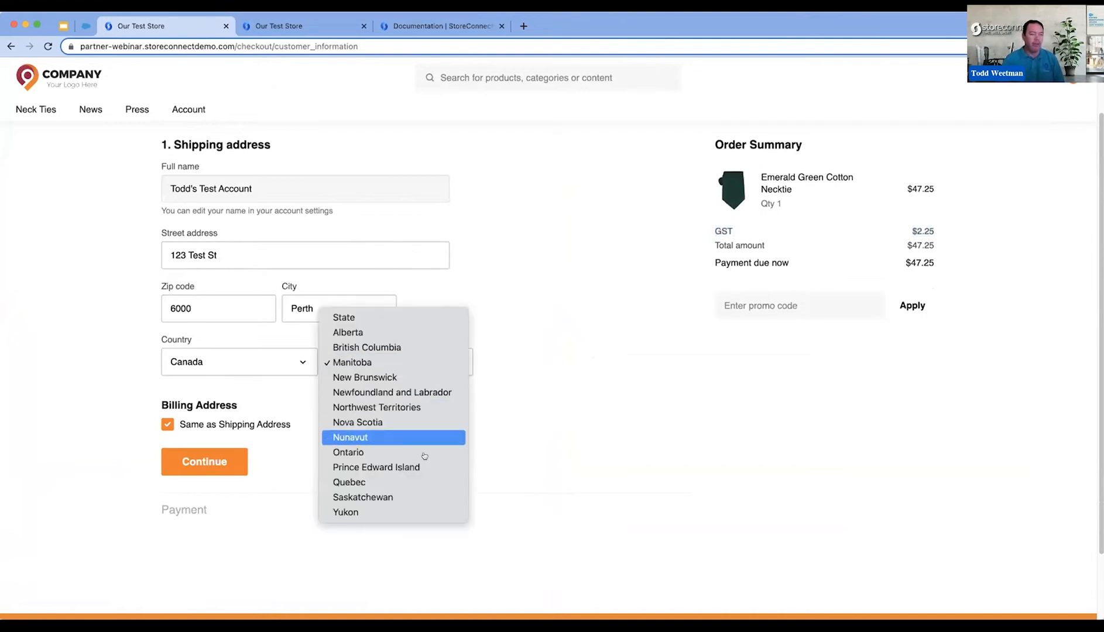
click(385, 452)
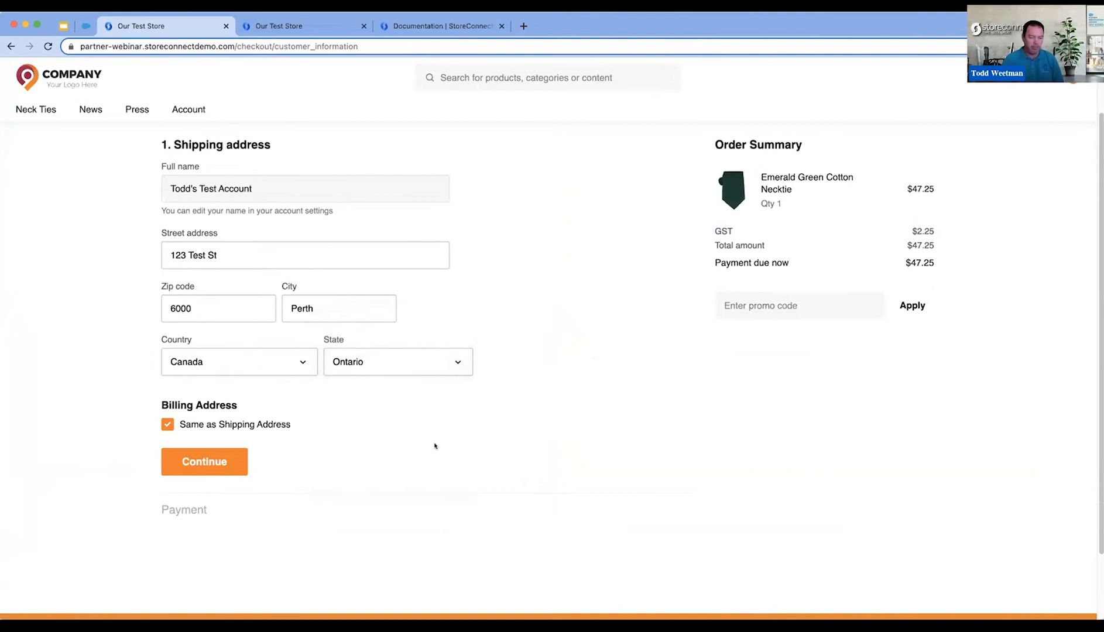
click(209, 462)
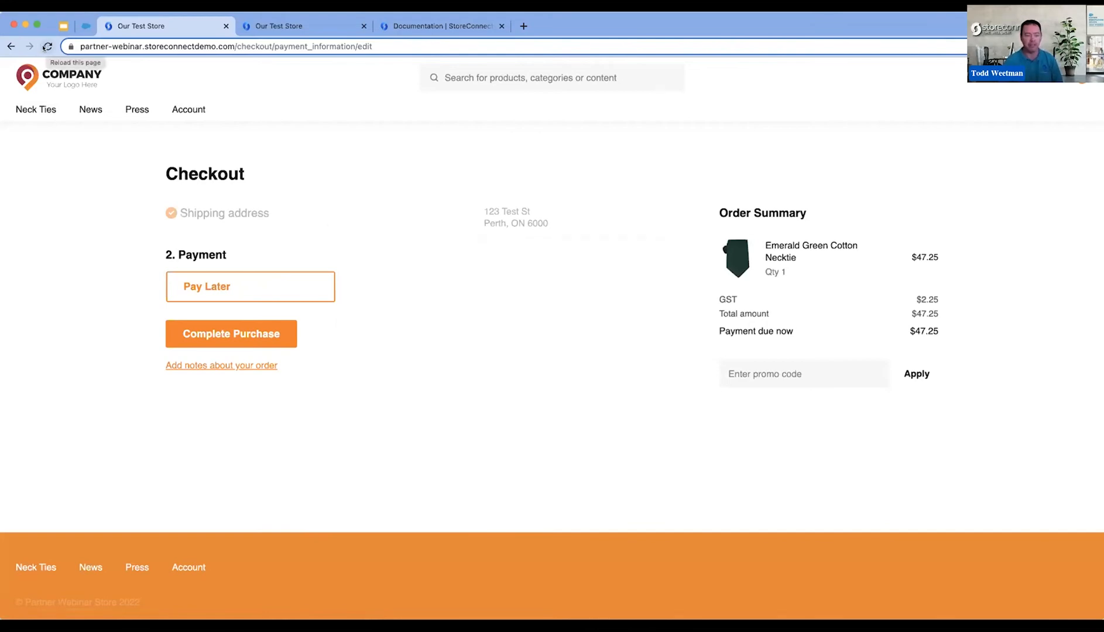
click(46, 46)
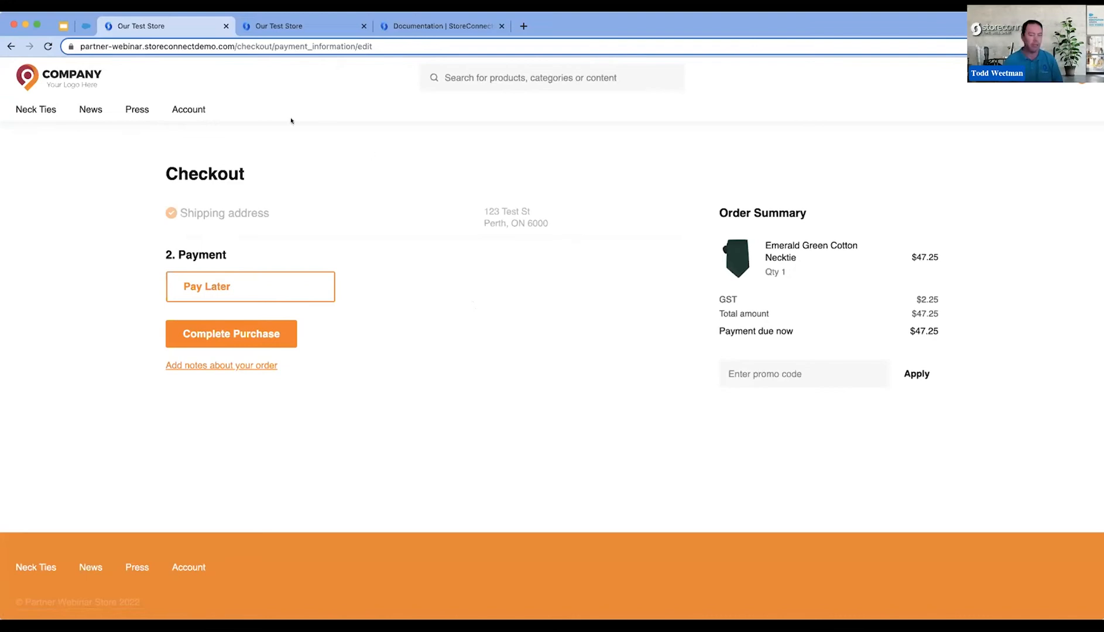
- Open the Partner Webinar Store record in StoreConnect Config and examine its pricing and tax-inclusive settings
click(85, 25)
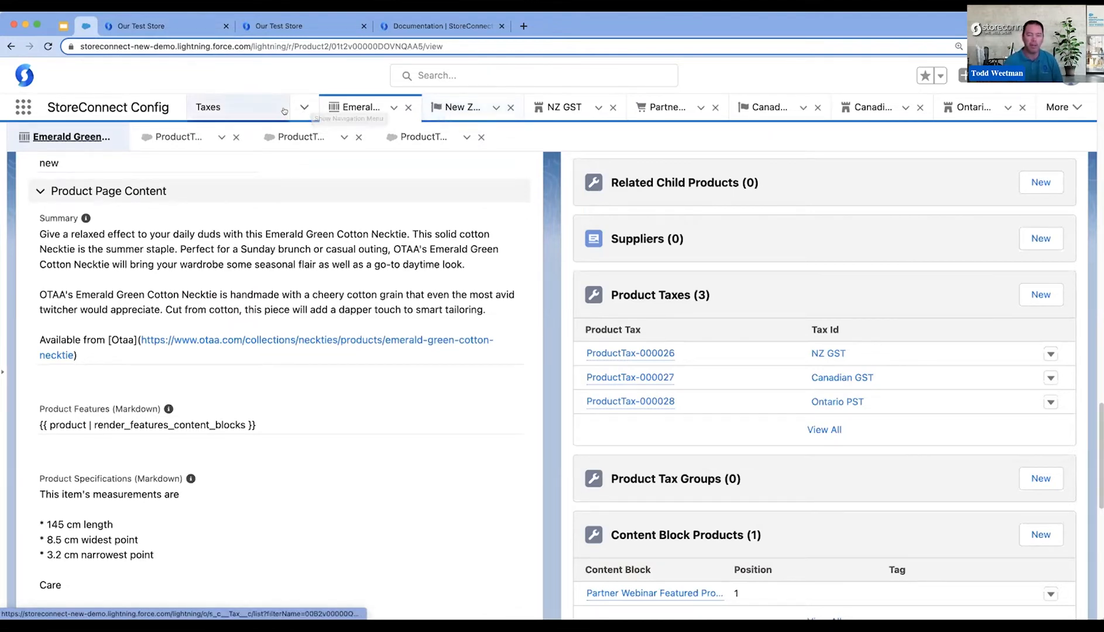
click(304, 107)
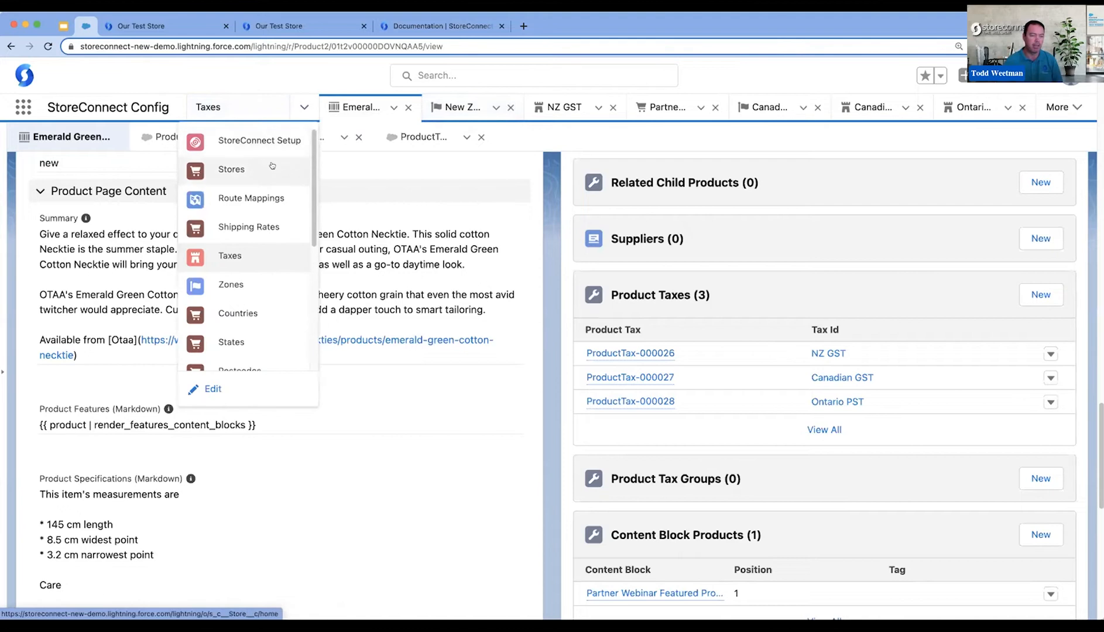
click(272, 164)
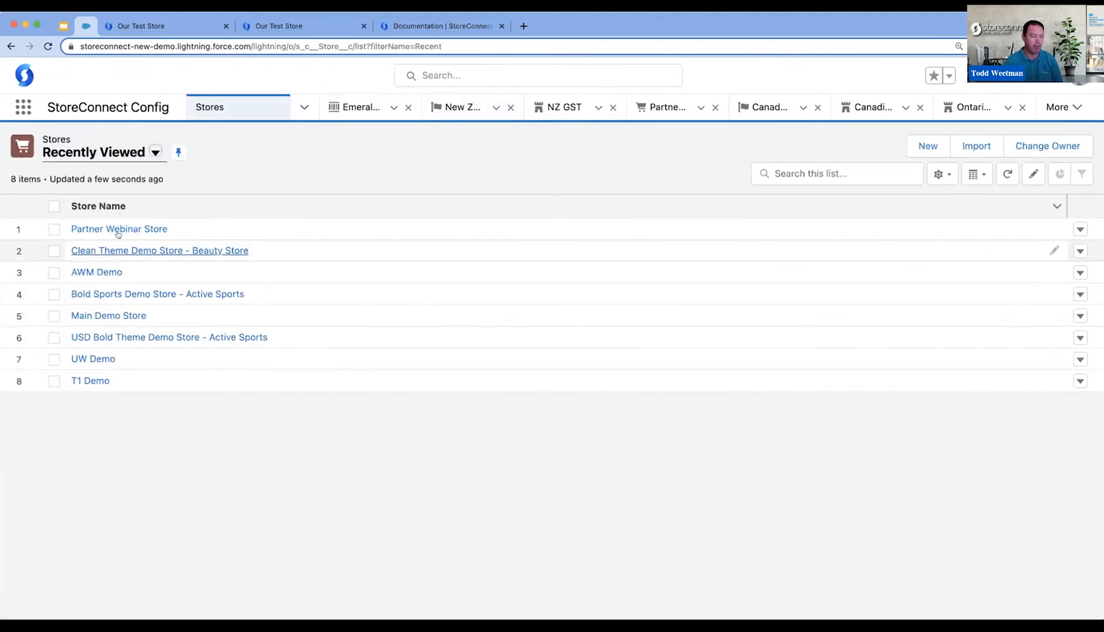
click(126, 230)
scroll(413, 451, down, 6)
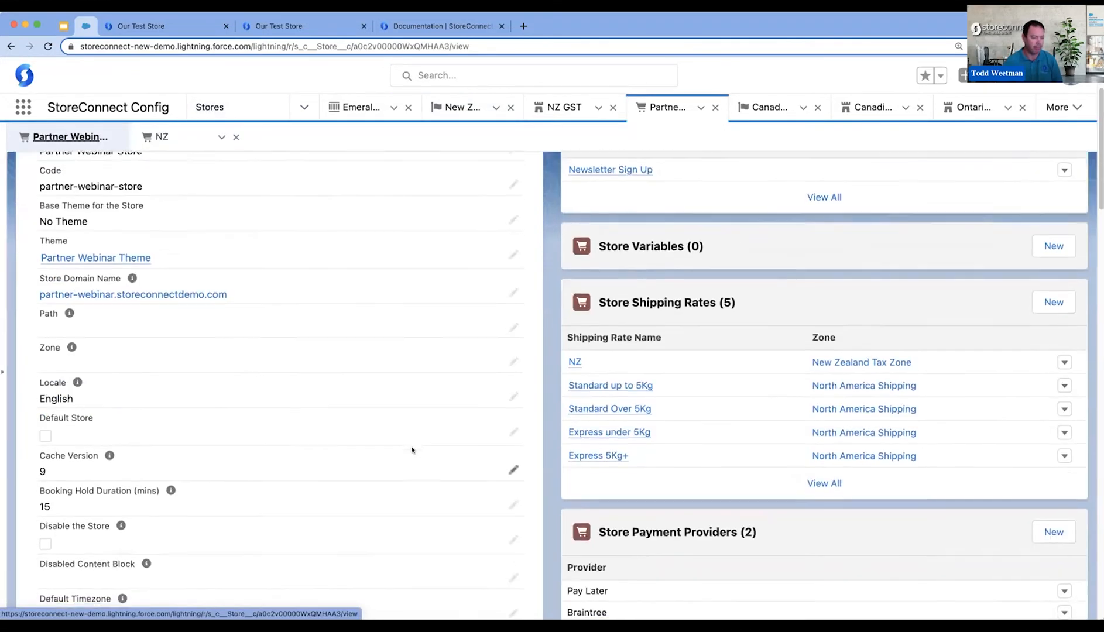
scroll(411, 450, down, 8)
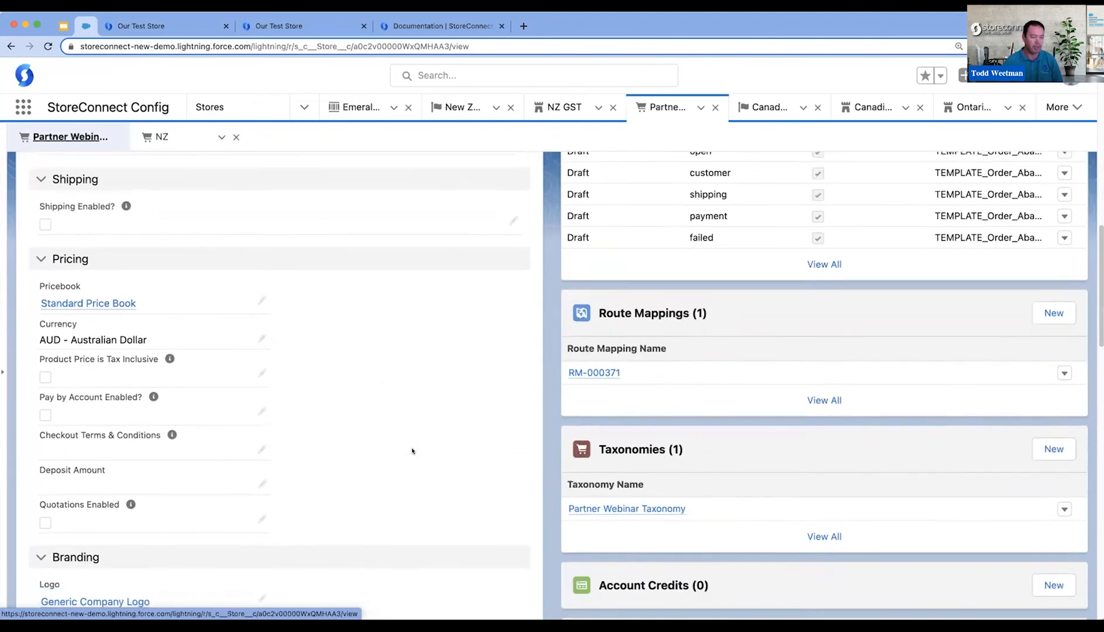
scroll(414, 450, down, 1)
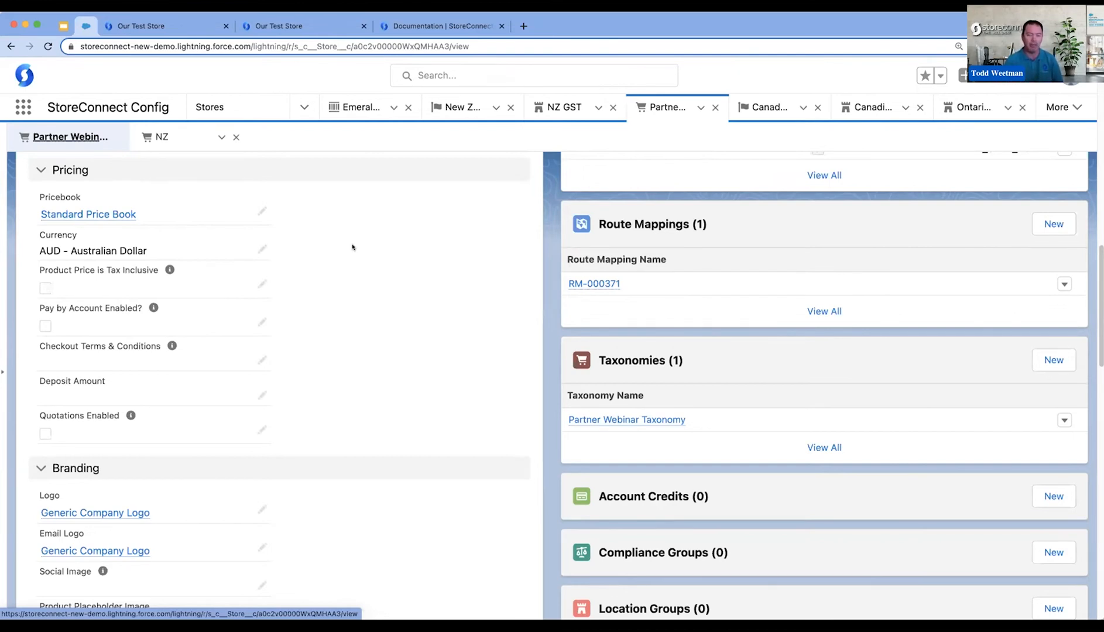
- Compare the necktie's price in the second storefront checkout with the first one, and reload the first checkout
click(307, 26)
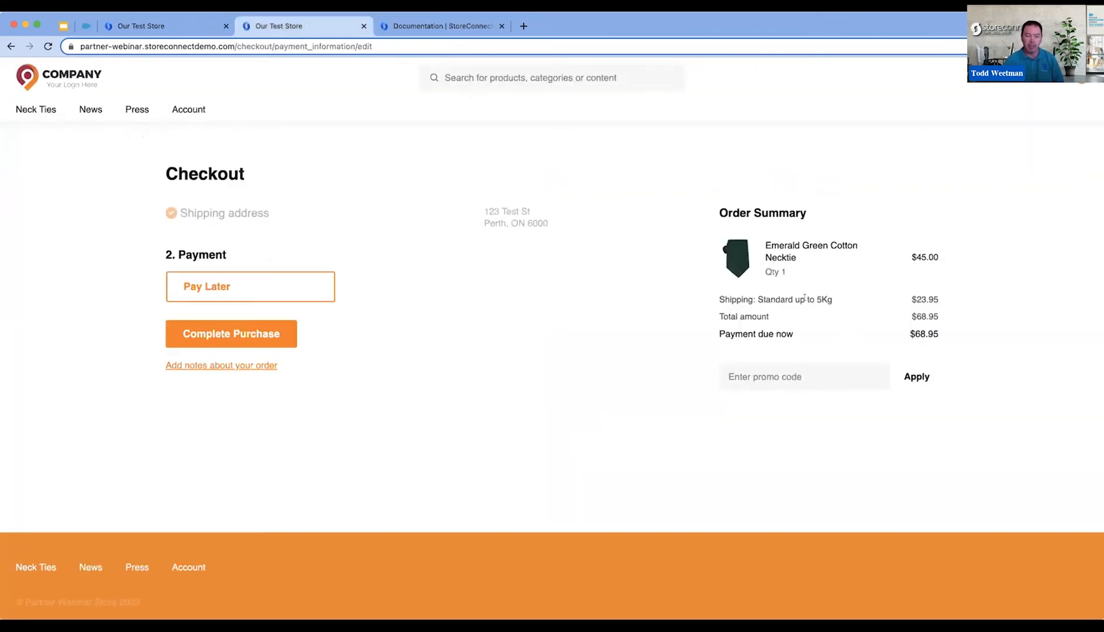
drag(908, 252, 950, 261)
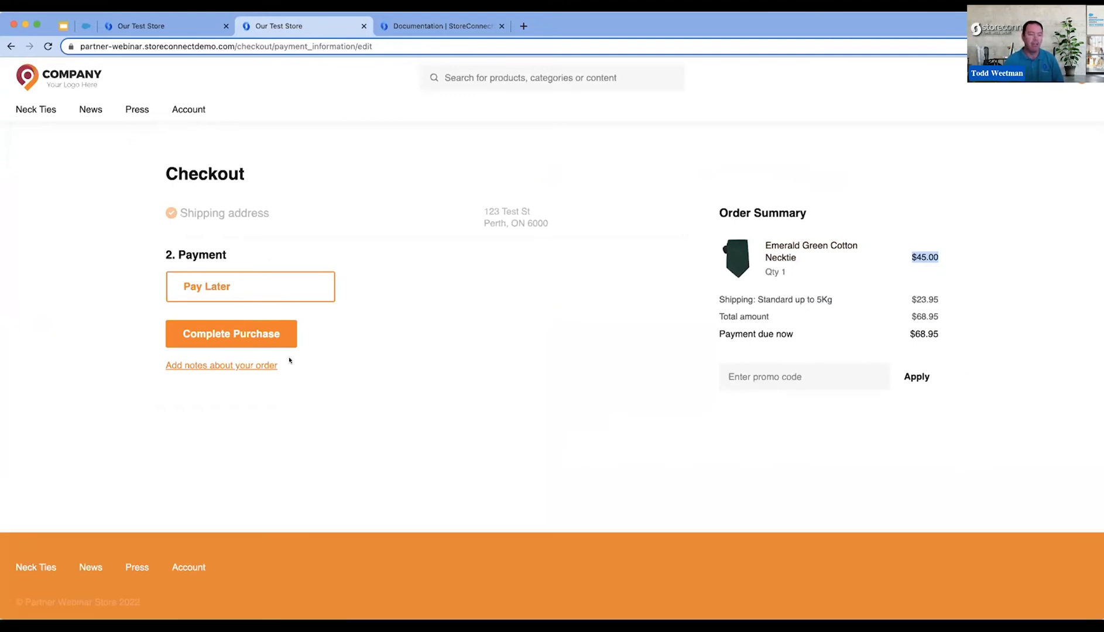
click(169, 26)
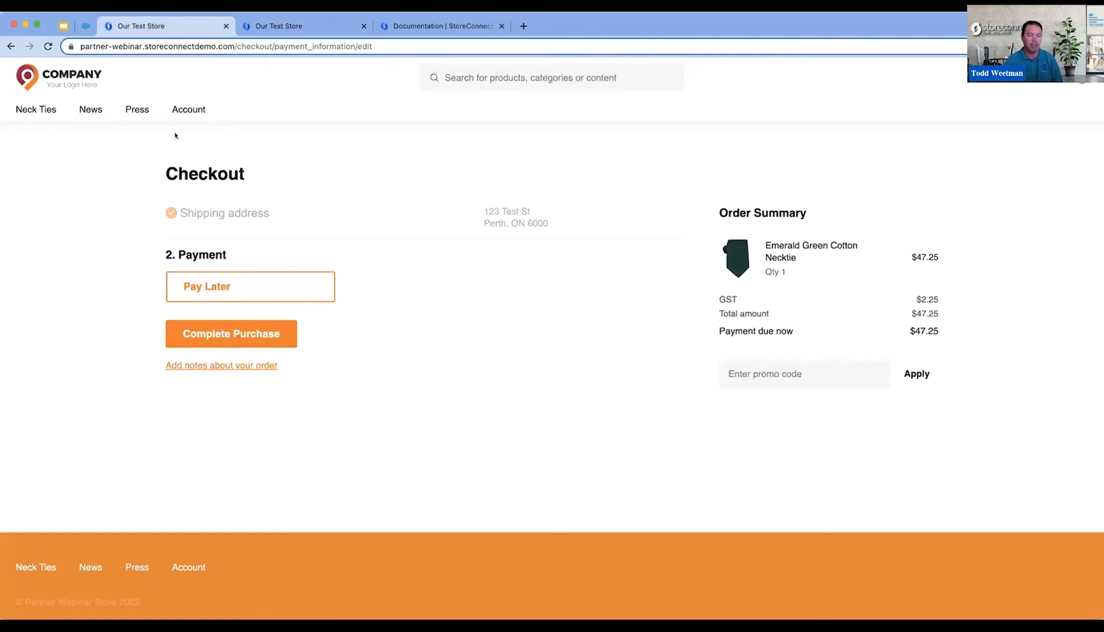
click(48, 47)
- Review the necktie's product taxes, the Ontario PST tax and the states assigned to the Ontario Tax Zone in StoreConnect Config
click(85, 27)
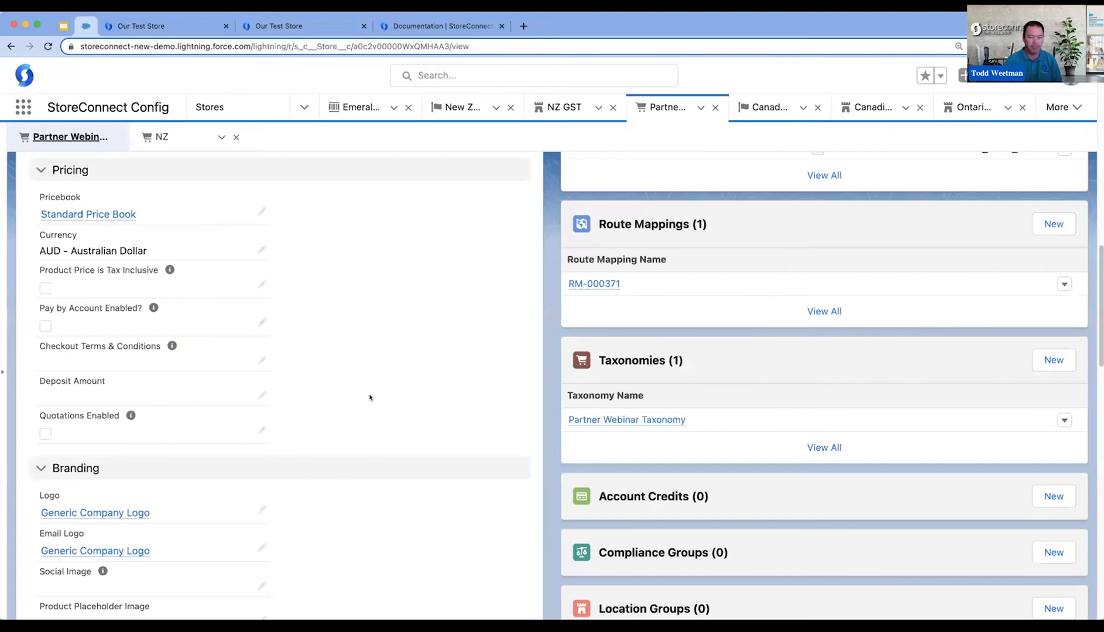
click(374, 106)
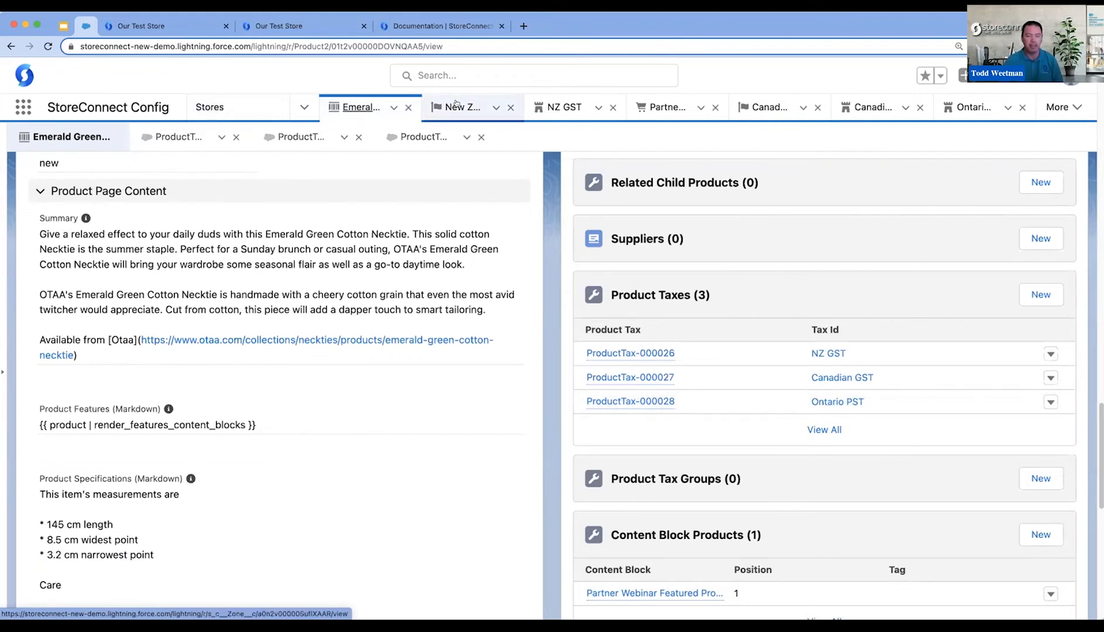
click(885, 109)
click(973, 108)
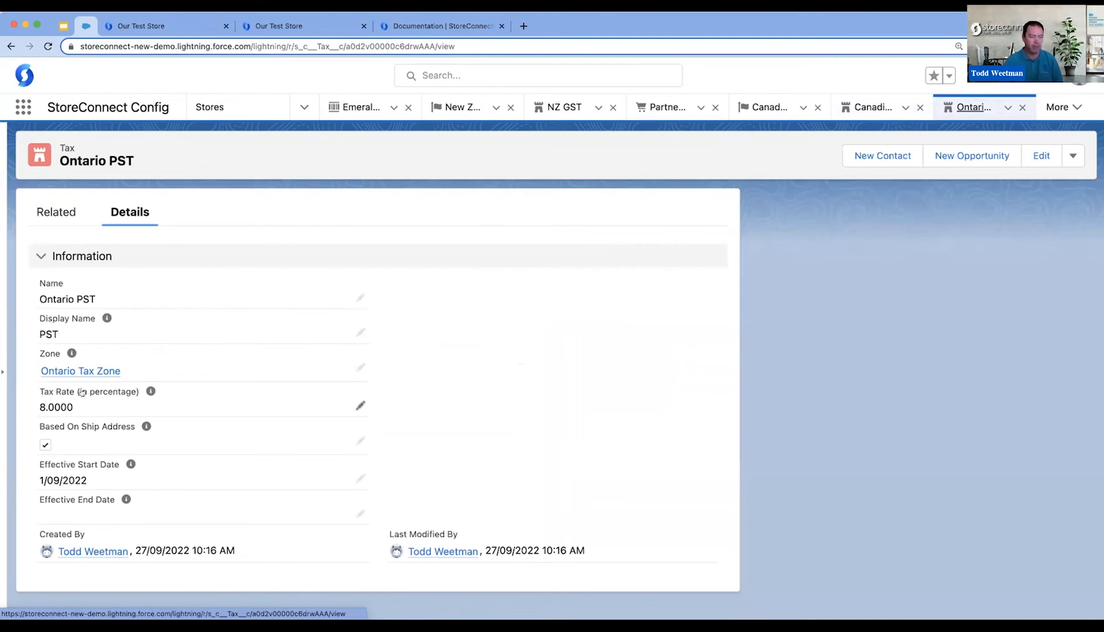
click(97, 371)
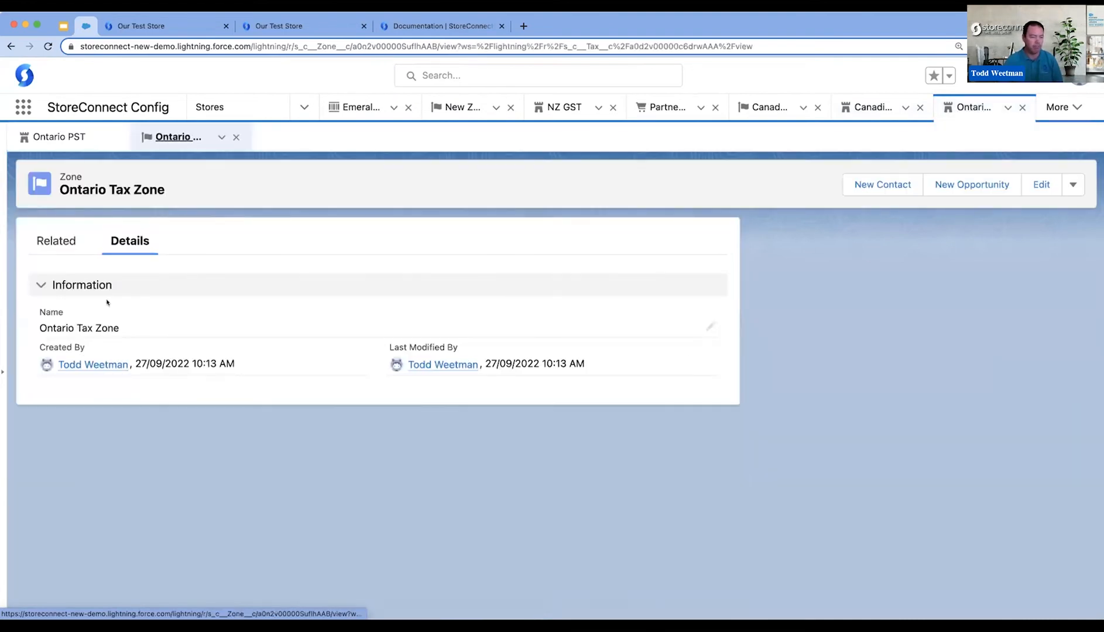
click(56, 241)
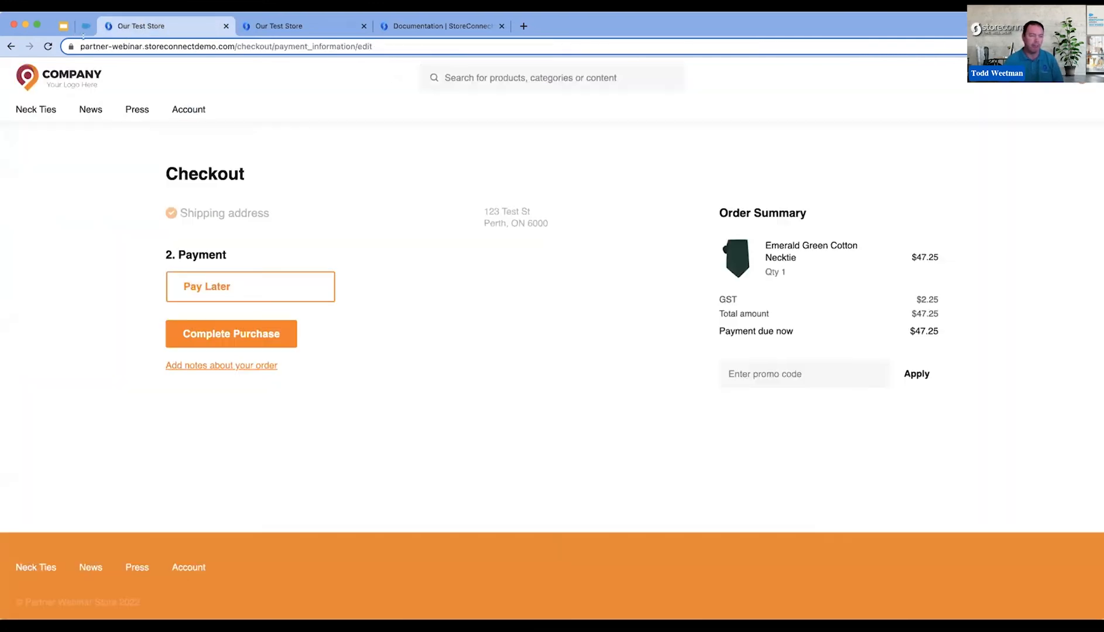
- Reload the Ontario storefront checkout, complete the necktie purchase with Pay Later and check the total tax on the order page
click(140, 26)
key(super+r)
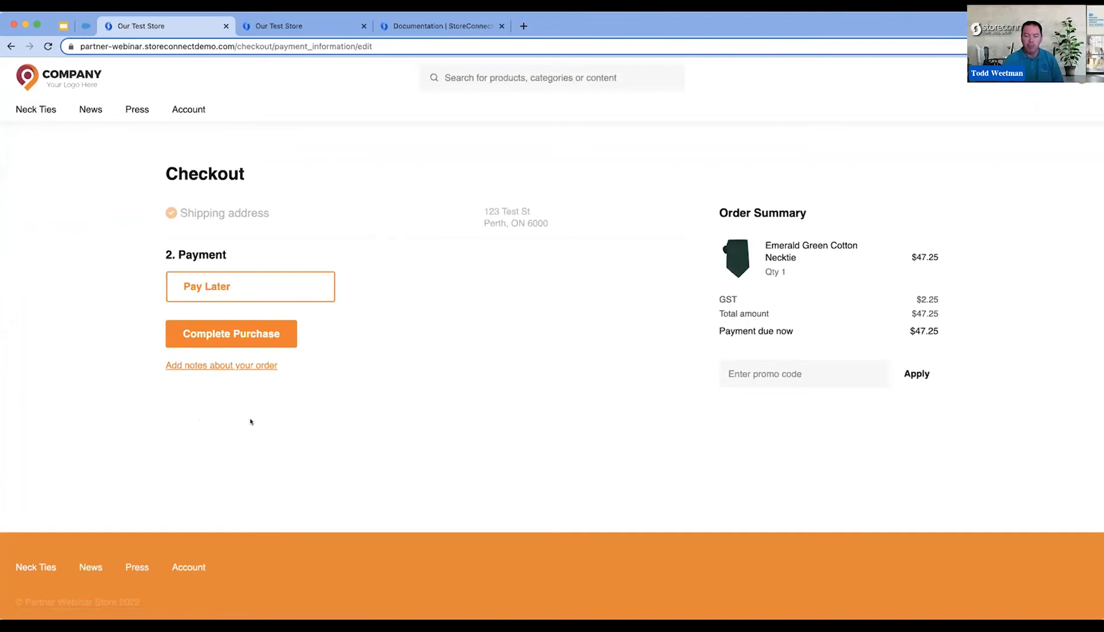
click(245, 335)
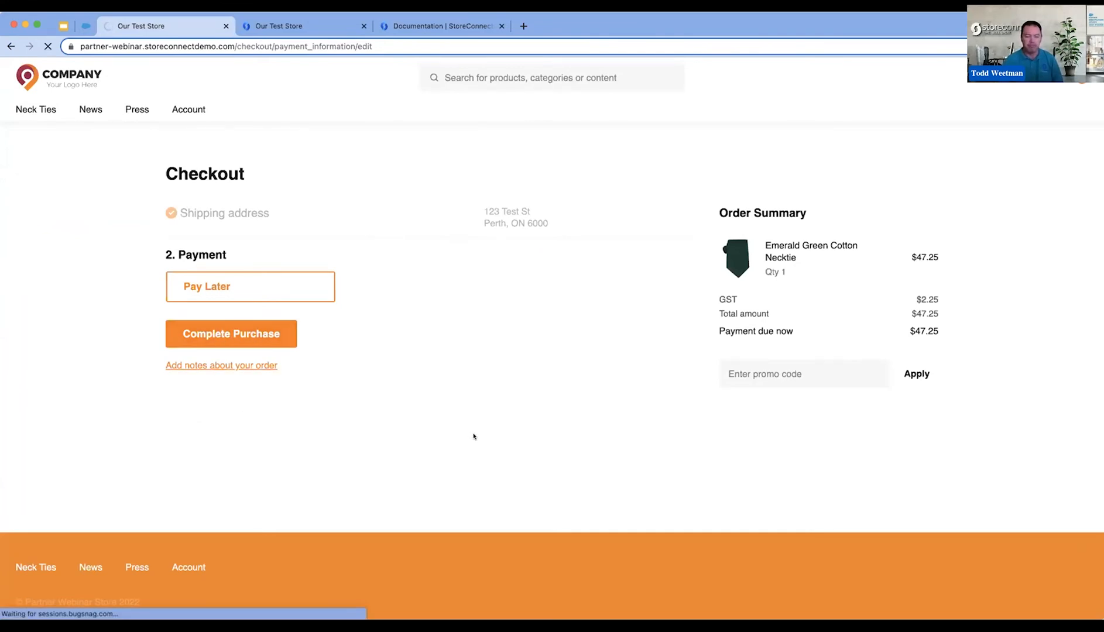
scroll(470, 436, down, 3)
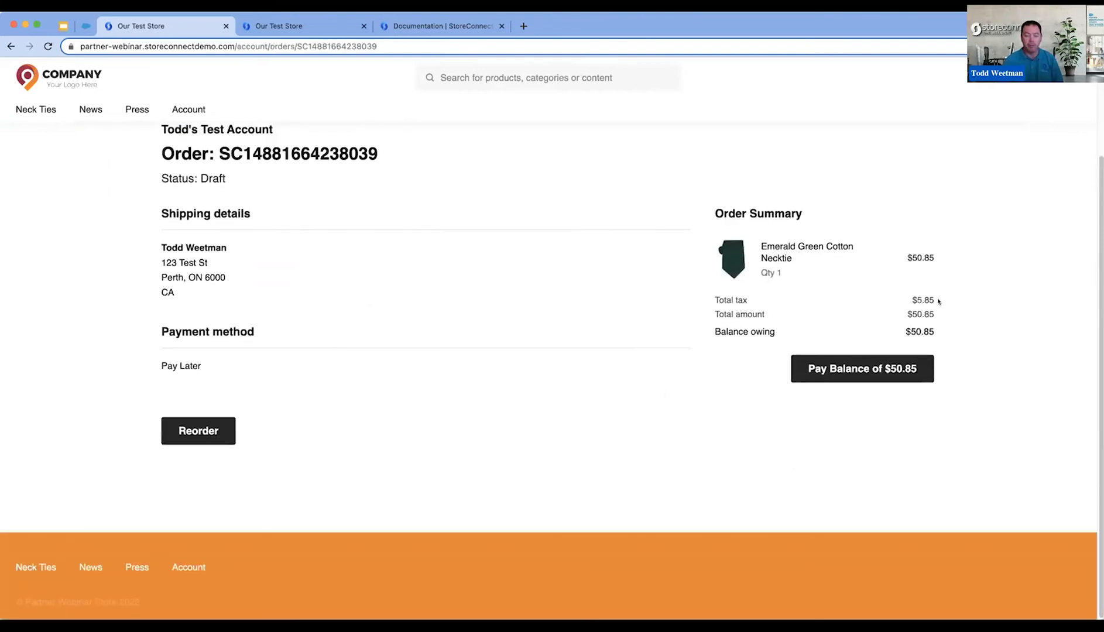
drag(935, 300, 891, 297)
click(216, 442)
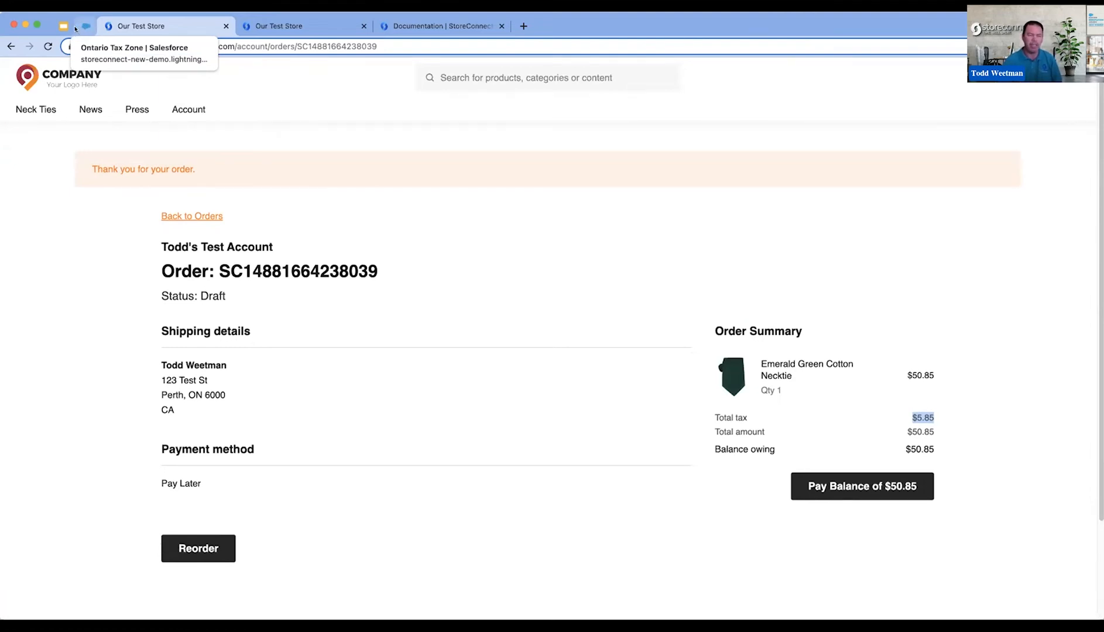
- Review the countries in the Australian Tax Zone and the zone used by the Australian GST tax in StoreConnect Config
click(81, 27)
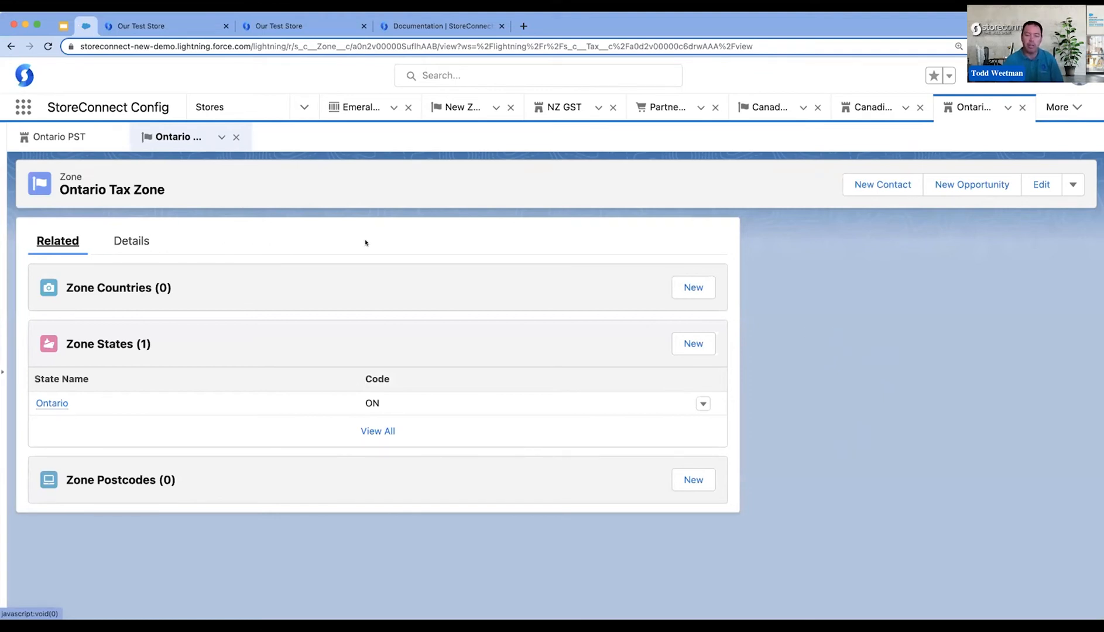
click(302, 107)
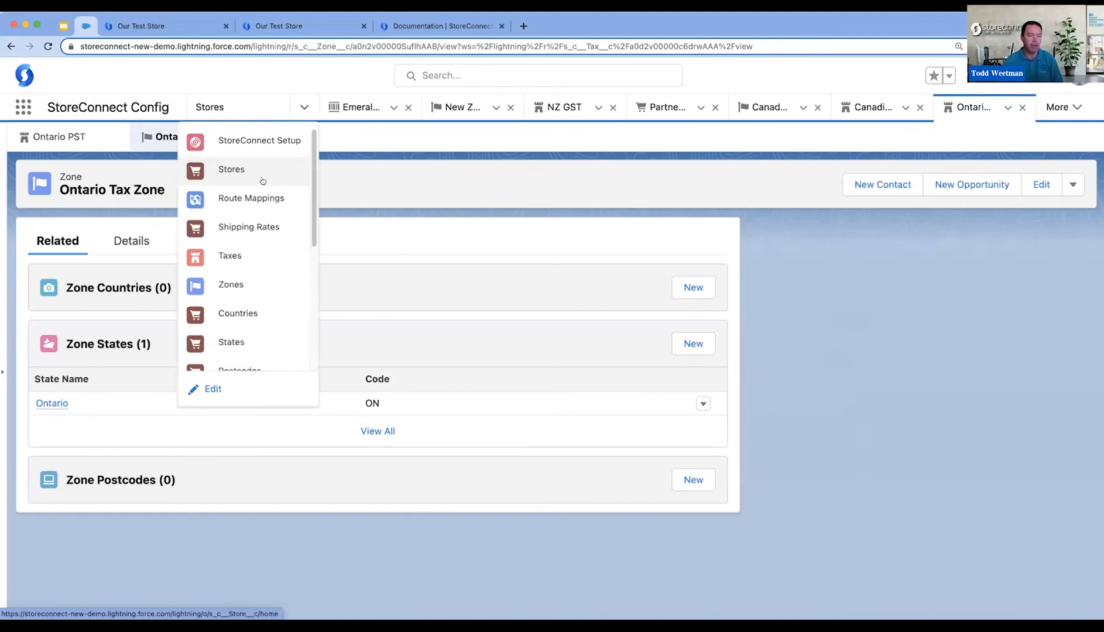
click(243, 287)
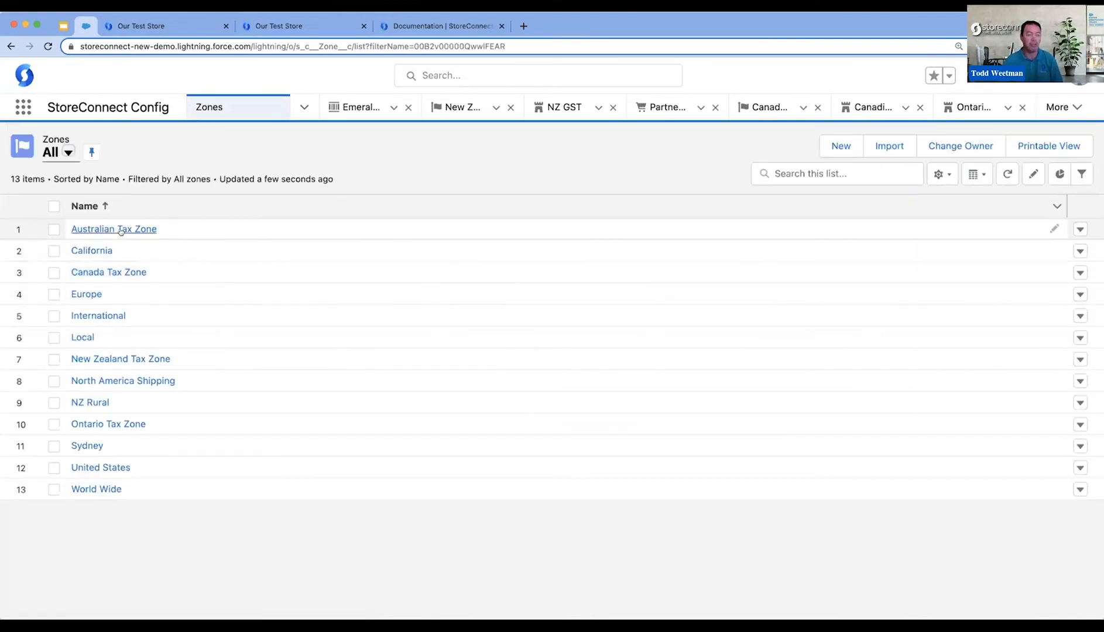
click(124, 231)
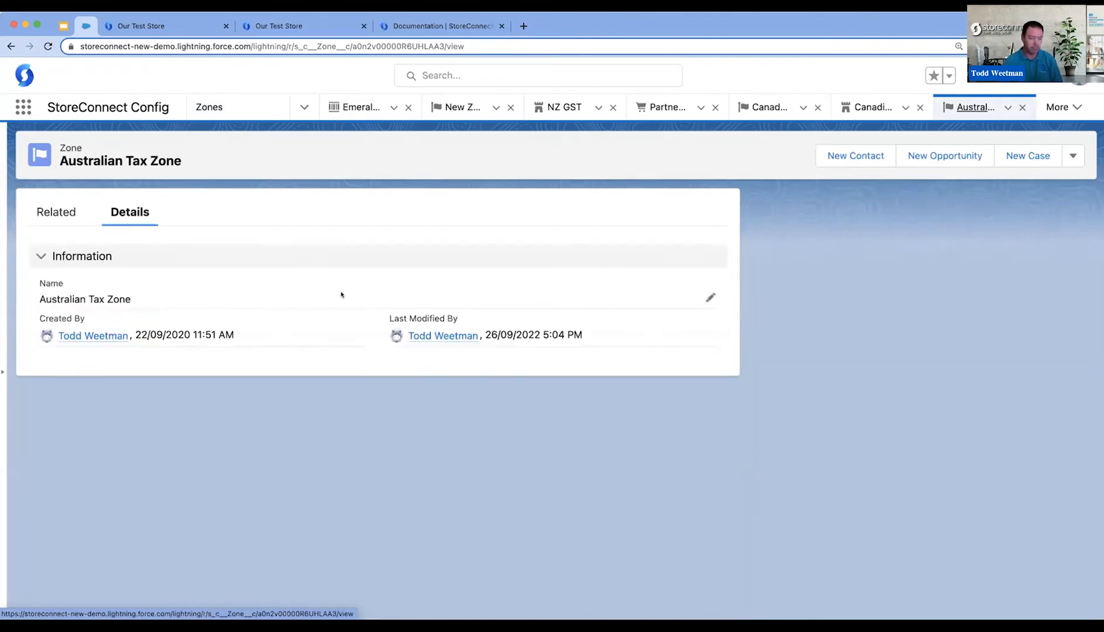
click(56, 212)
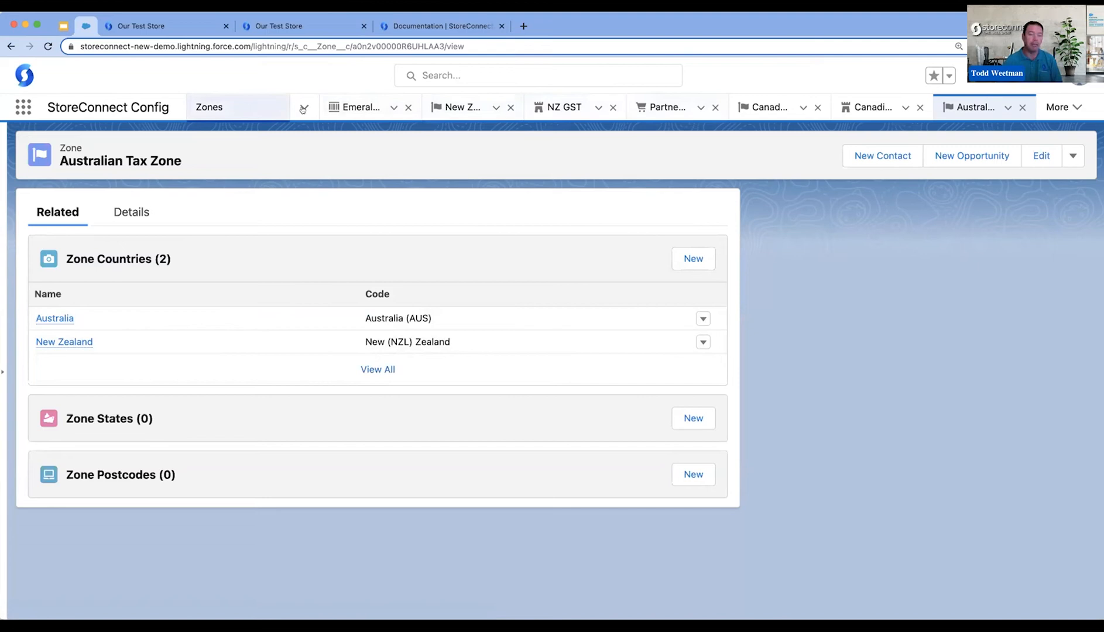
click(246, 256)
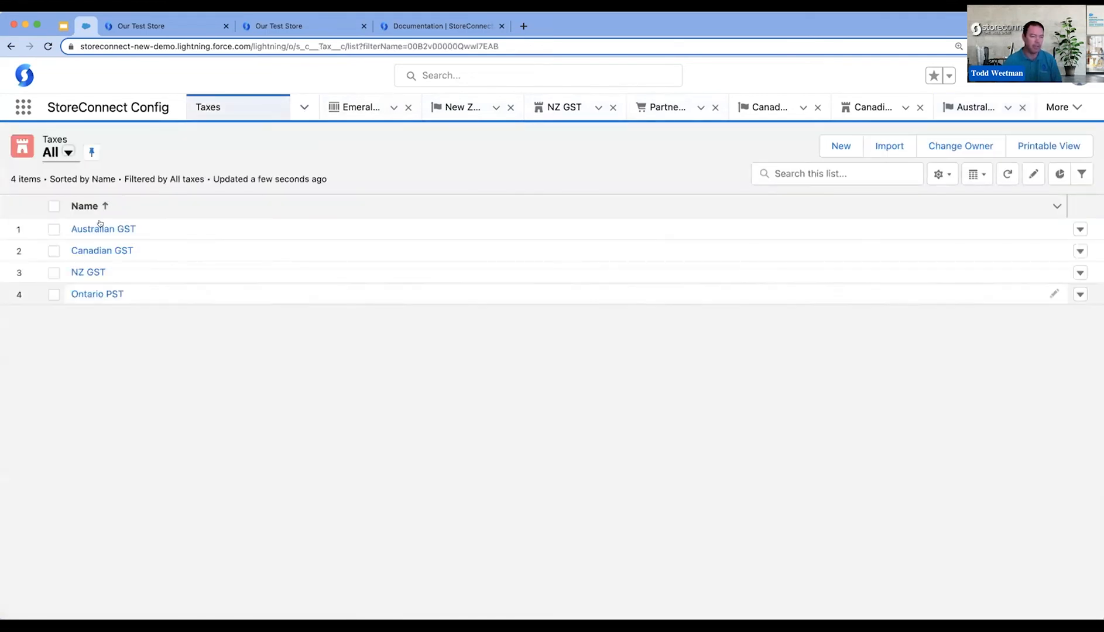
click(101, 227)
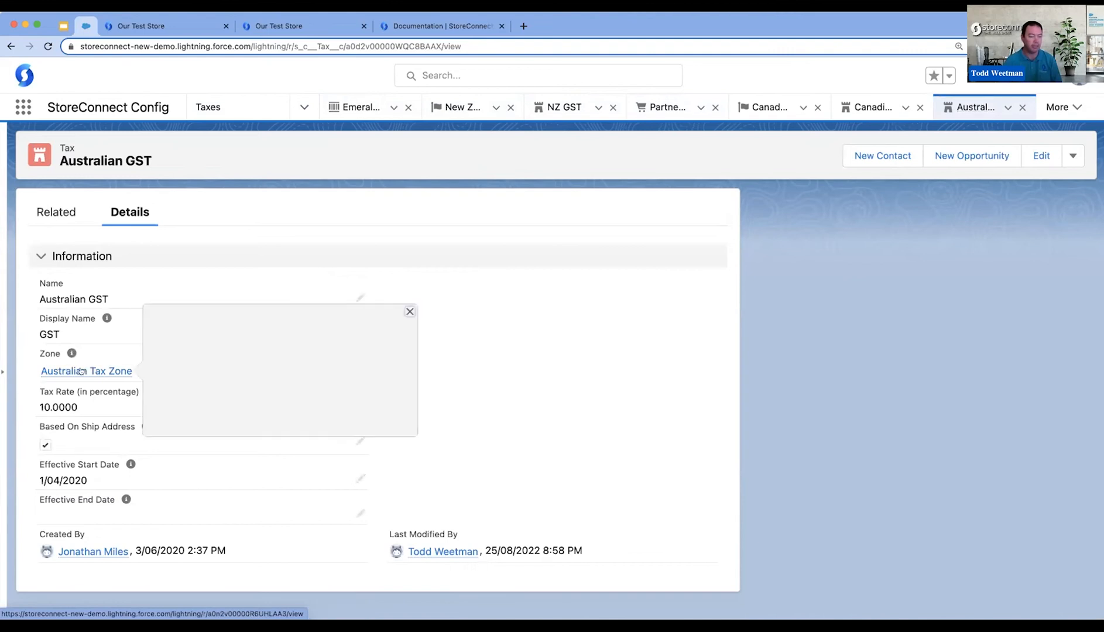
click(82, 371)
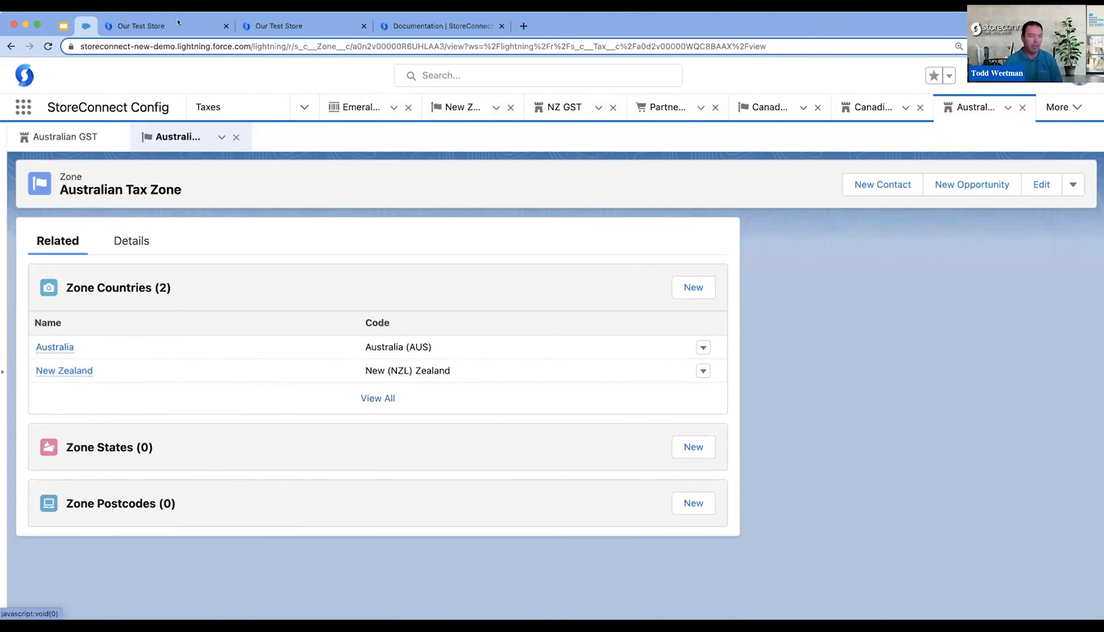
- Find the Orders item, switch the list to All Orders and open the most recent Partner Webinar Store order
click(16, 104)
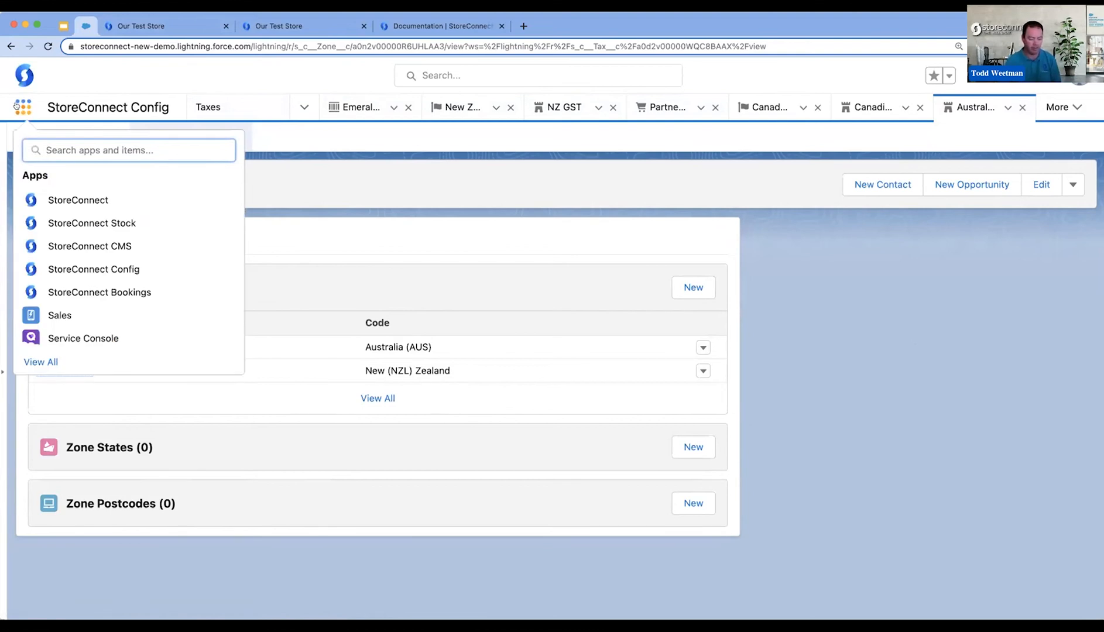
text(order)
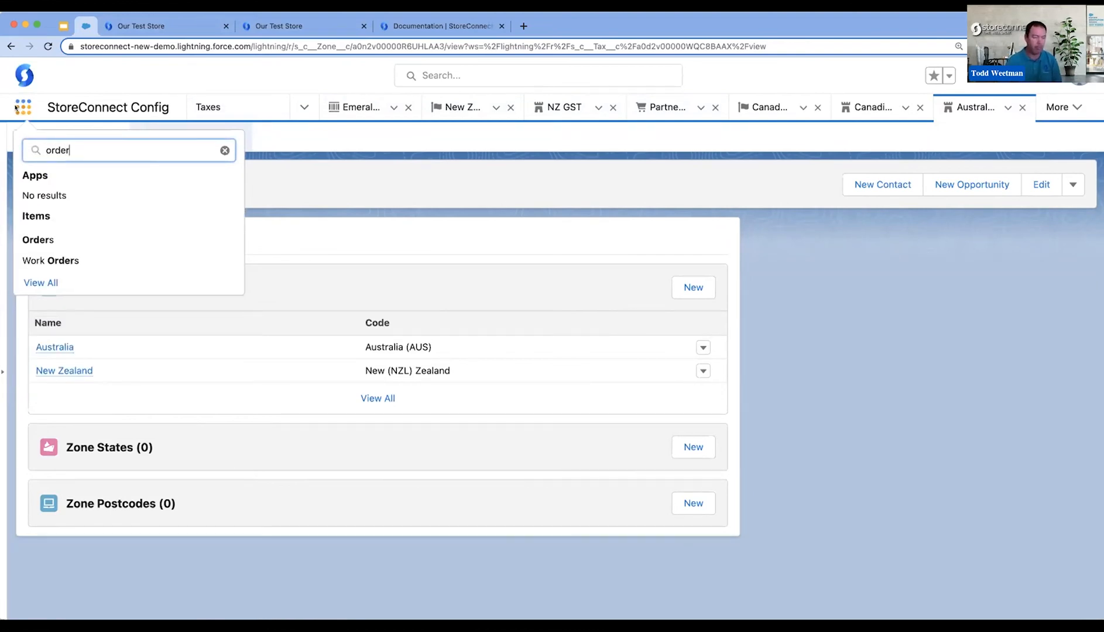
click(49, 239)
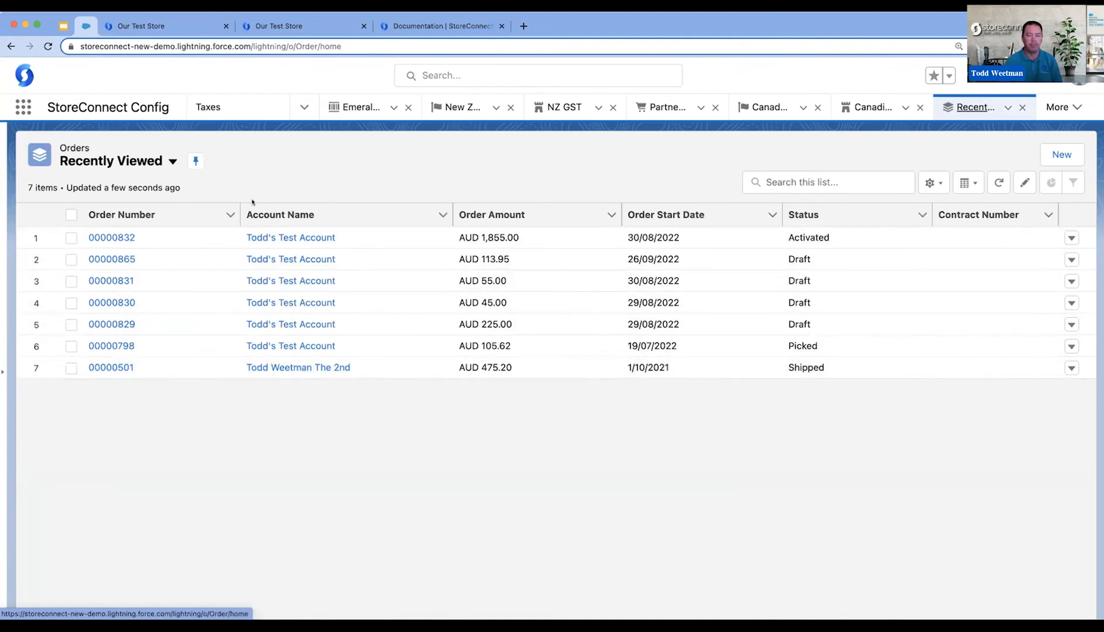
click(173, 162)
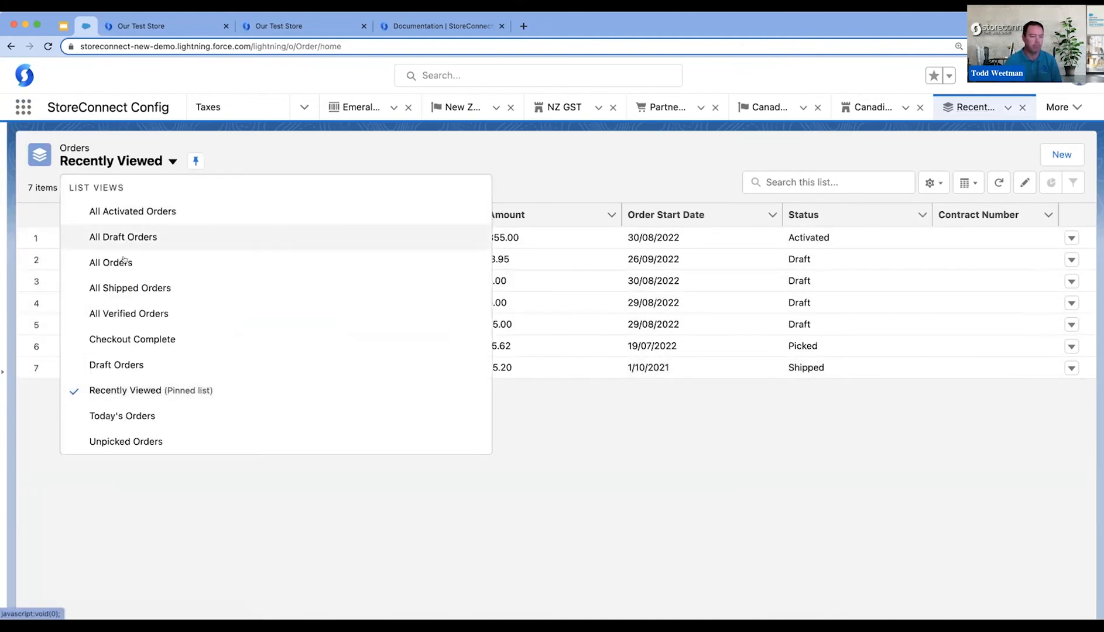
click(125, 261)
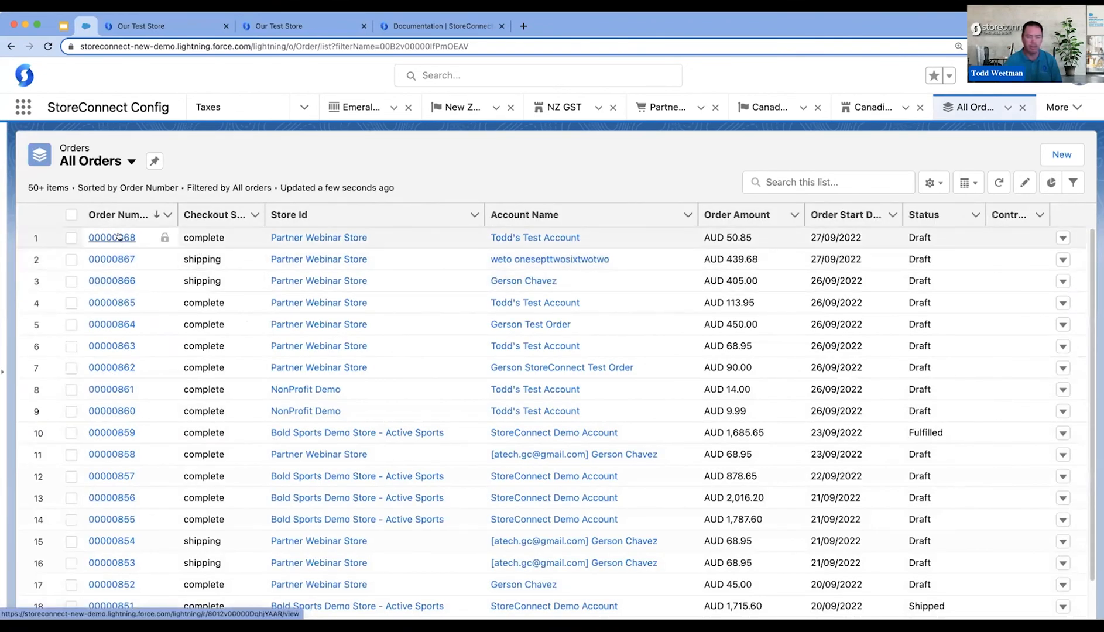
click(118, 236)
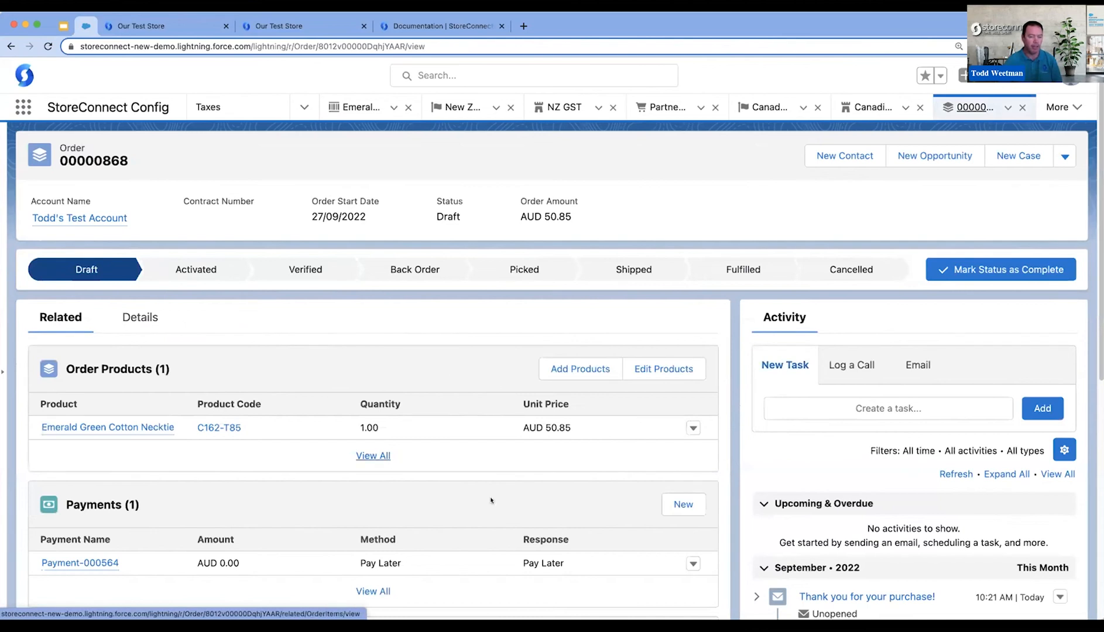
- Open the order's Emerald Green Cotton Necktie line and examine its tax amount and the related order item taxes
scroll(560, 512, down, 3)
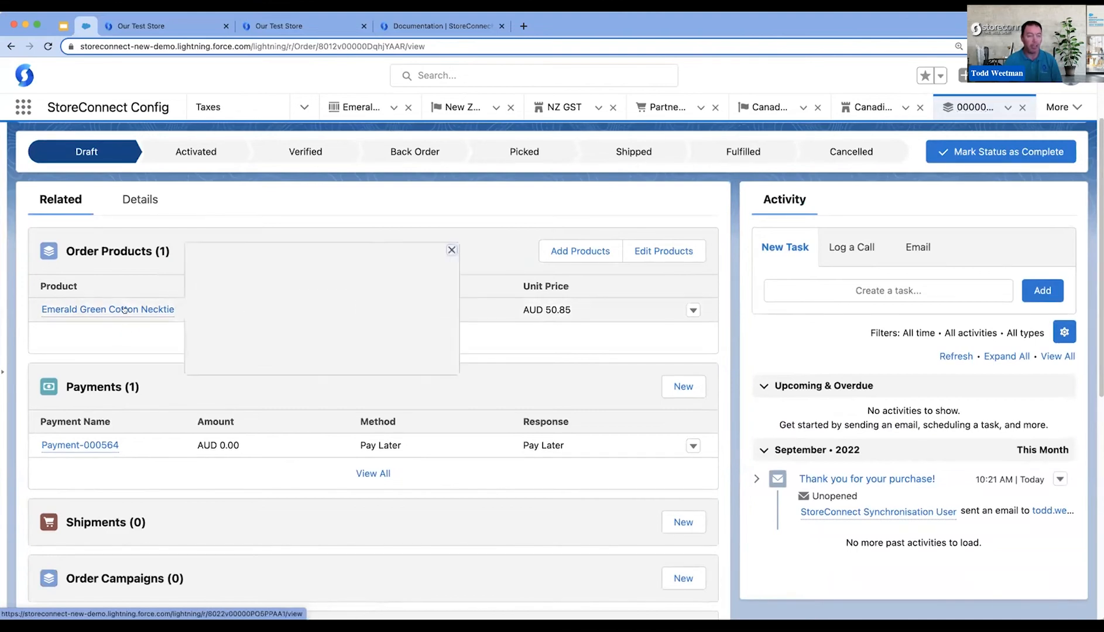
click(111, 309)
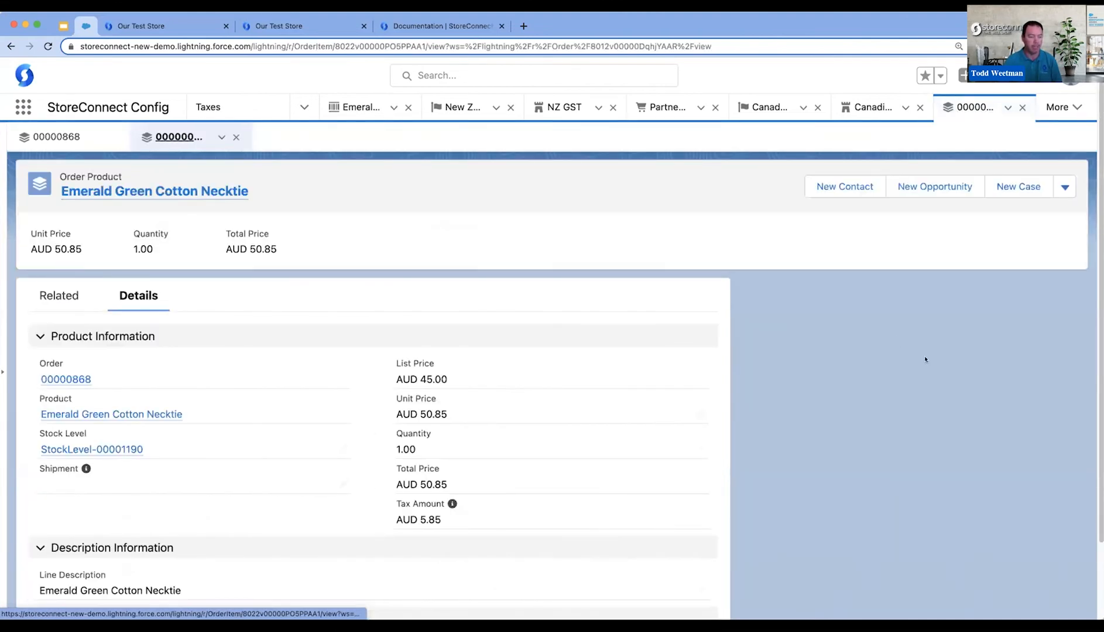
scroll(439, 495, down, 2)
drag(420, 452, 442, 458)
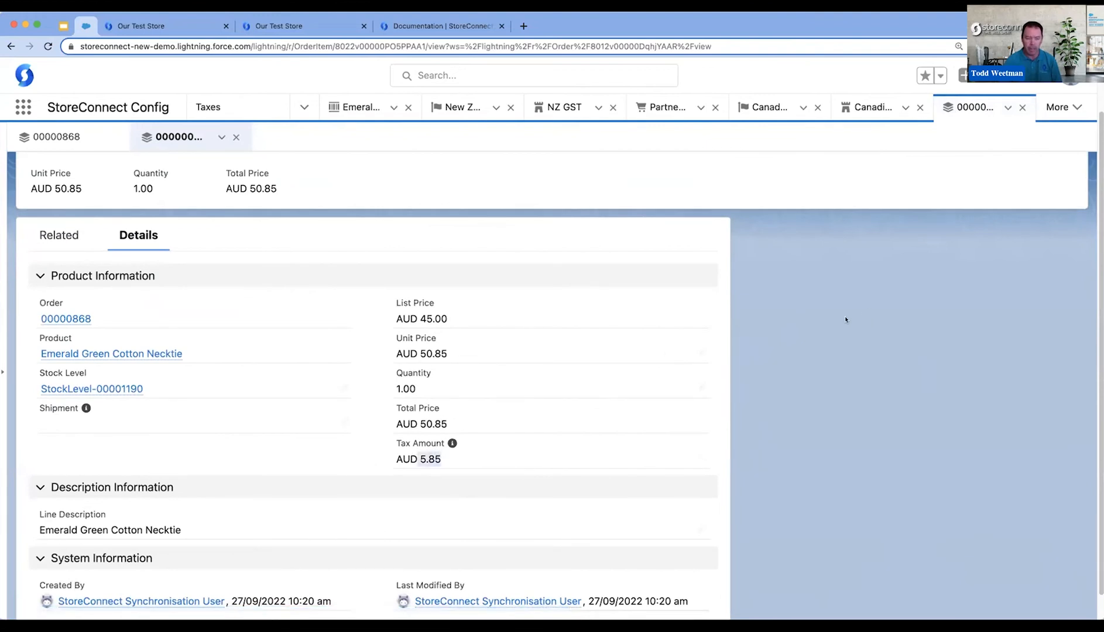
click(50, 234)
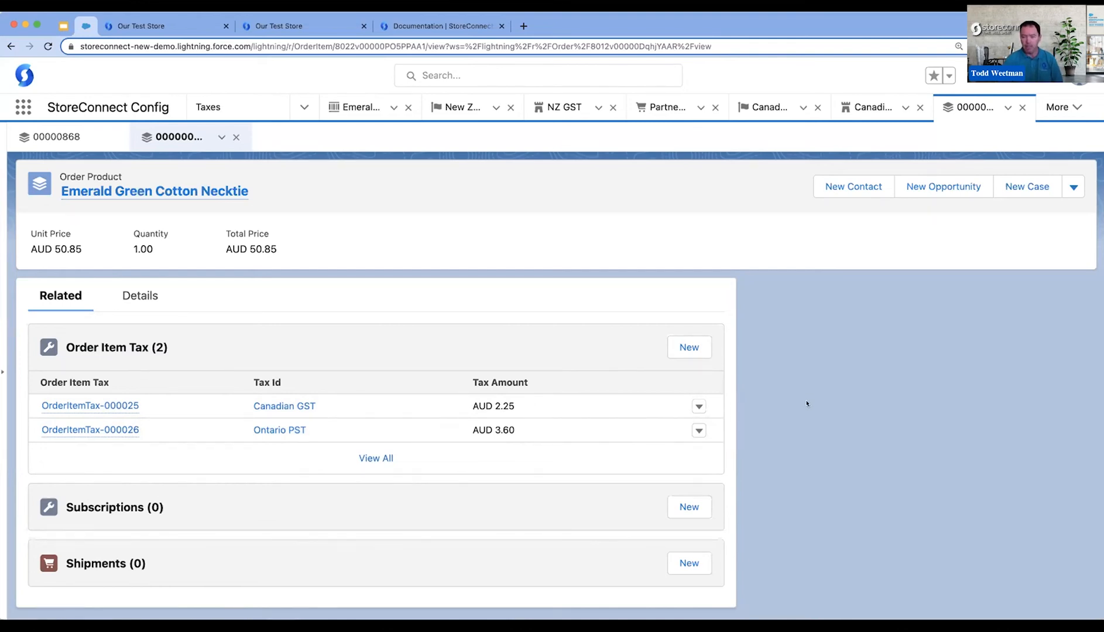
- Add a product tax group to the Emerald Green Cotton Necktie, using a new tax group named Canada
click(355, 106)
scroll(926, 491, down, 15)
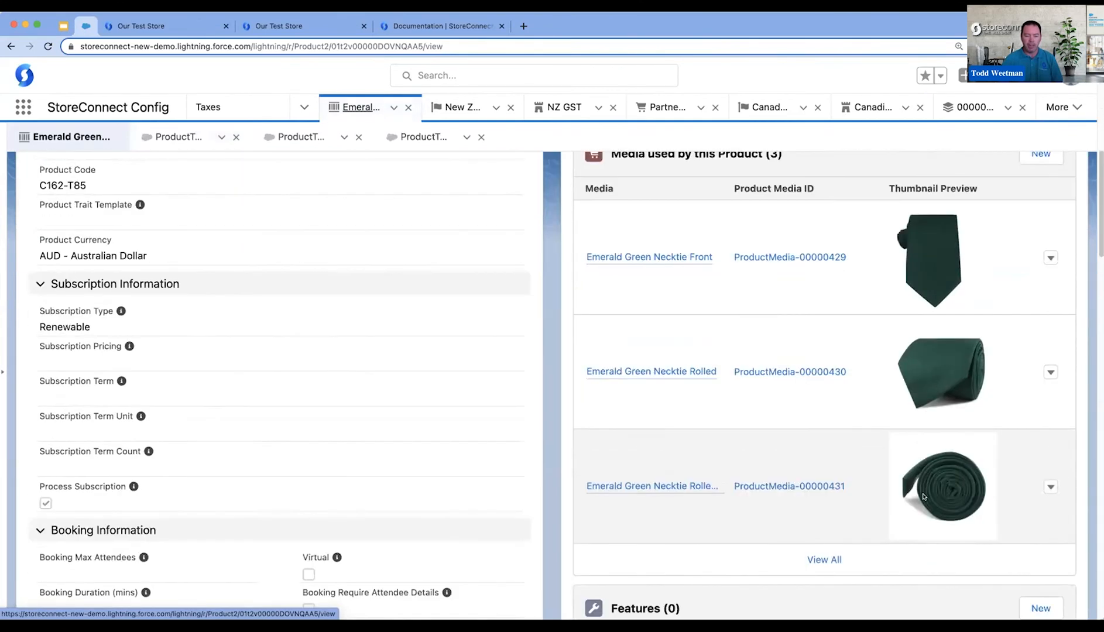
scroll(918, 500, down, 10)
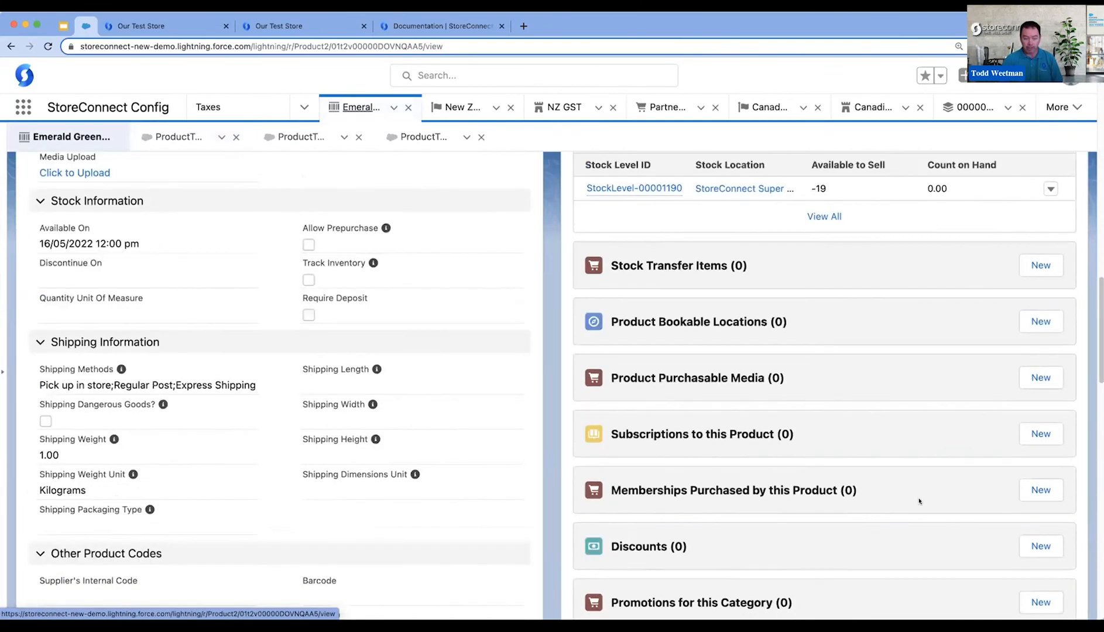
scroll(919, 501, down, 6)
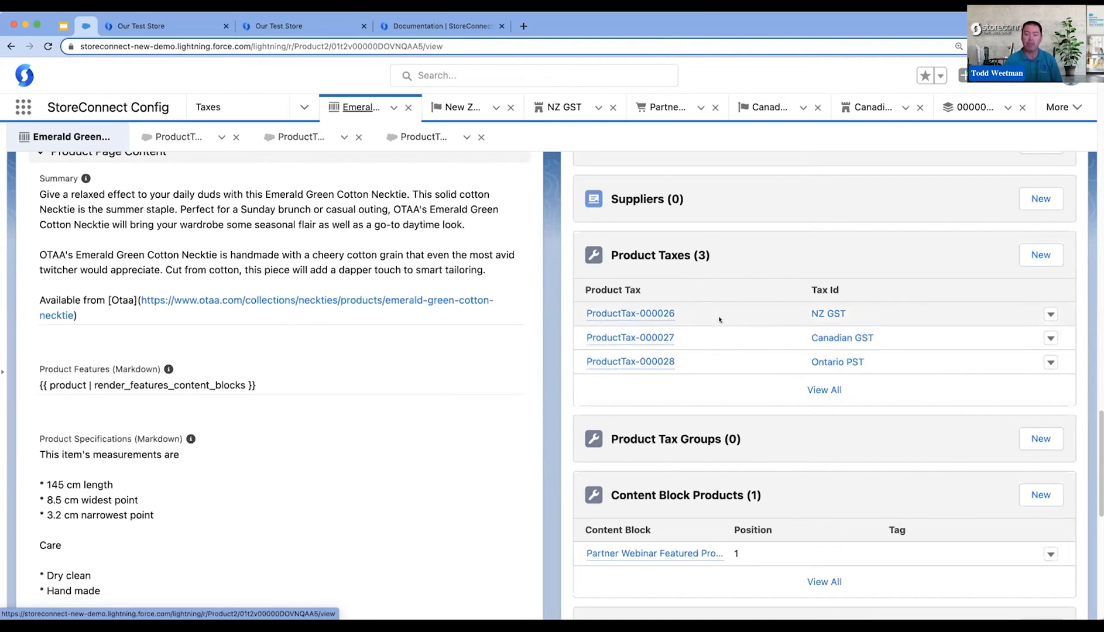
scroll(737, 374, down, 1)
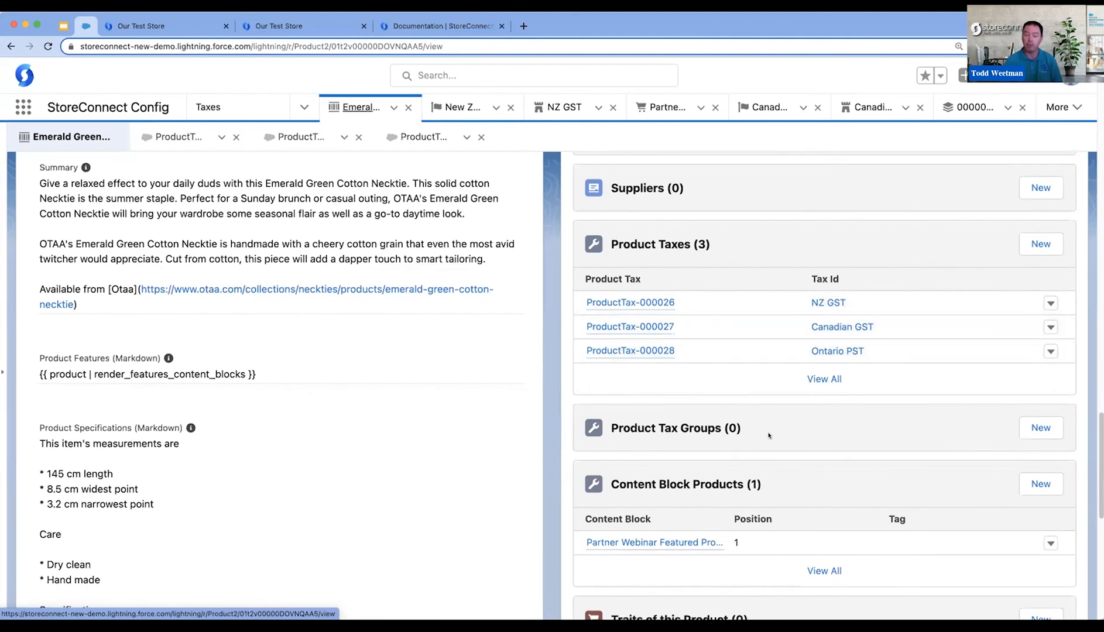
scroll(768, 432, down, 1)
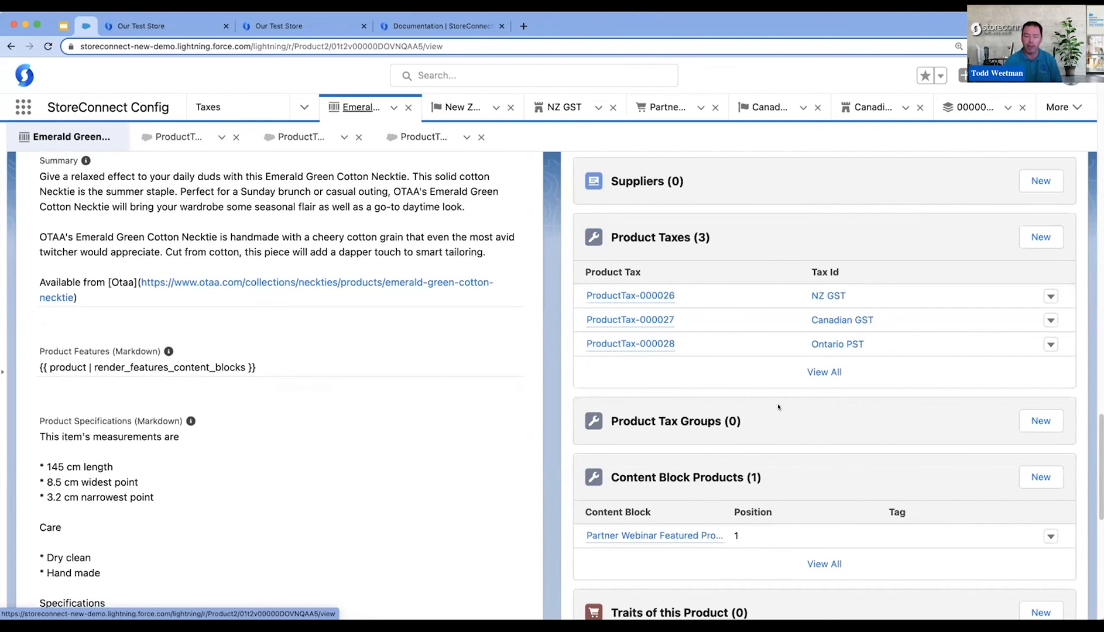
scroll(788, 423, down, 3)
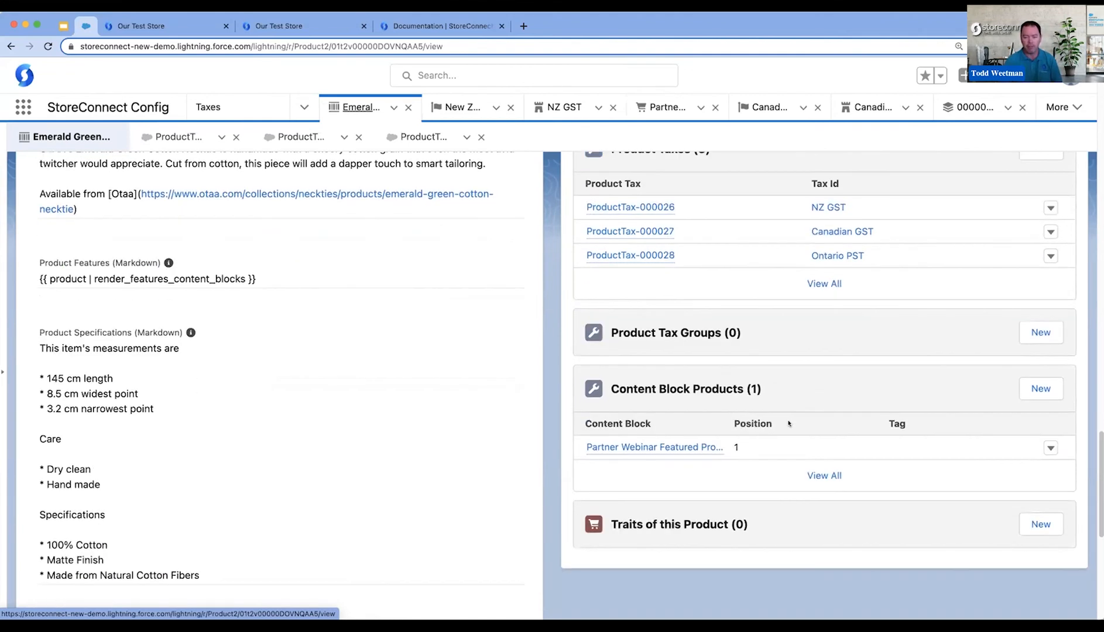
click(1033, 333)
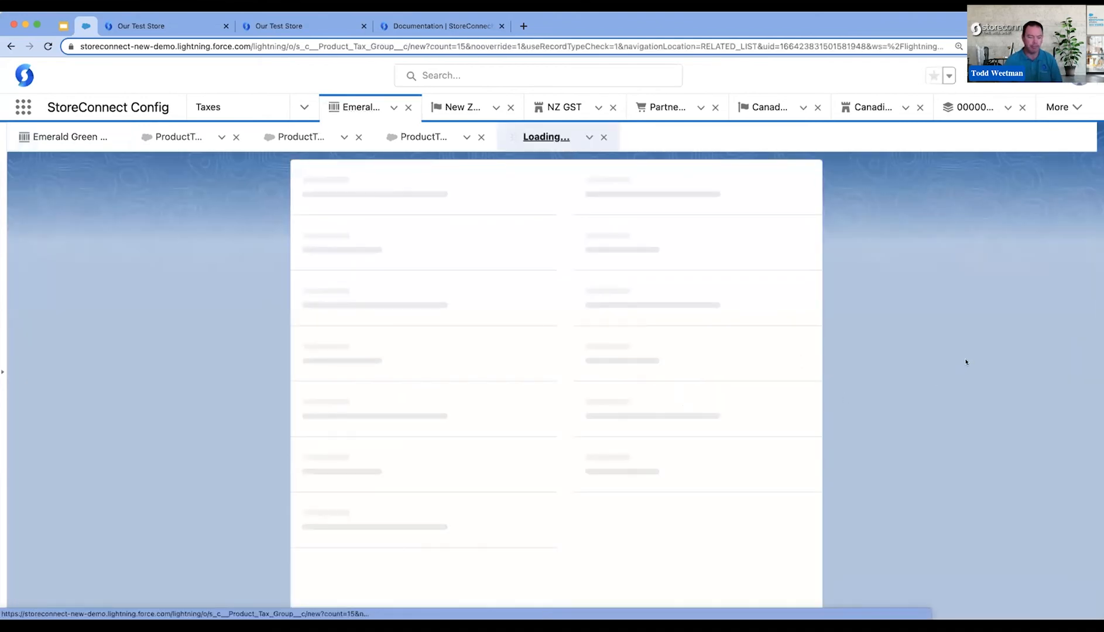
click(389, 346)
click(393, 372)
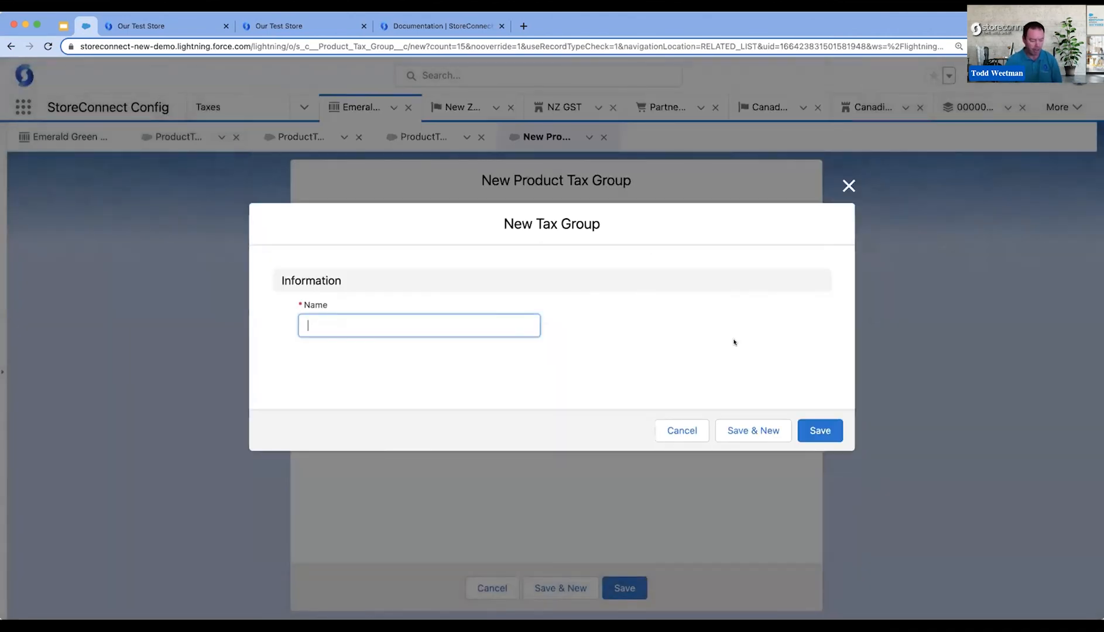
text(Canada)
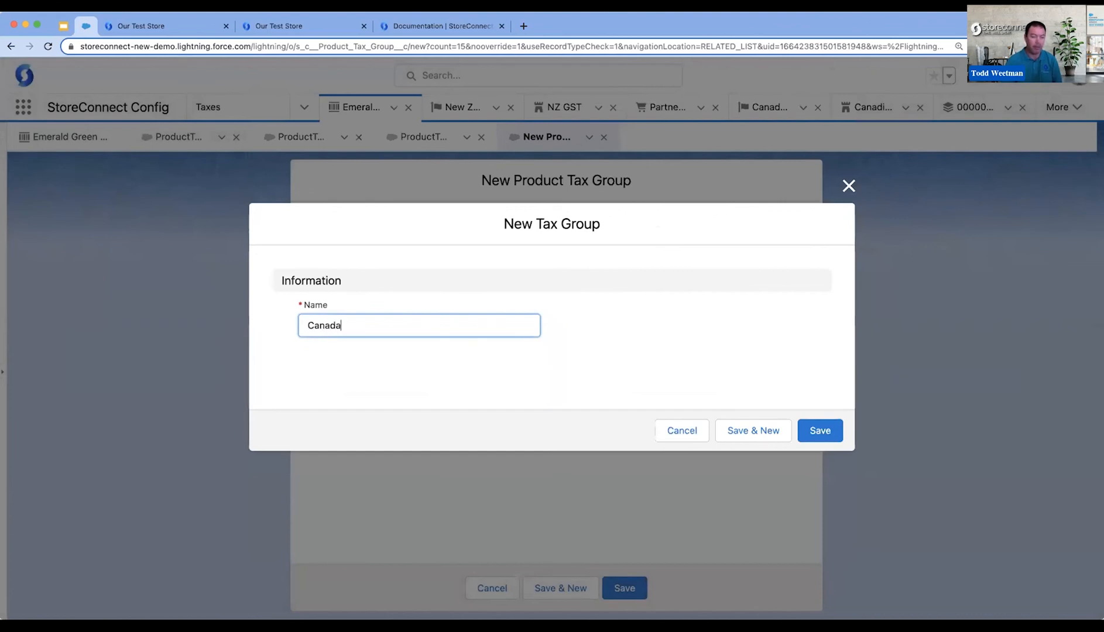
click(828, 432)
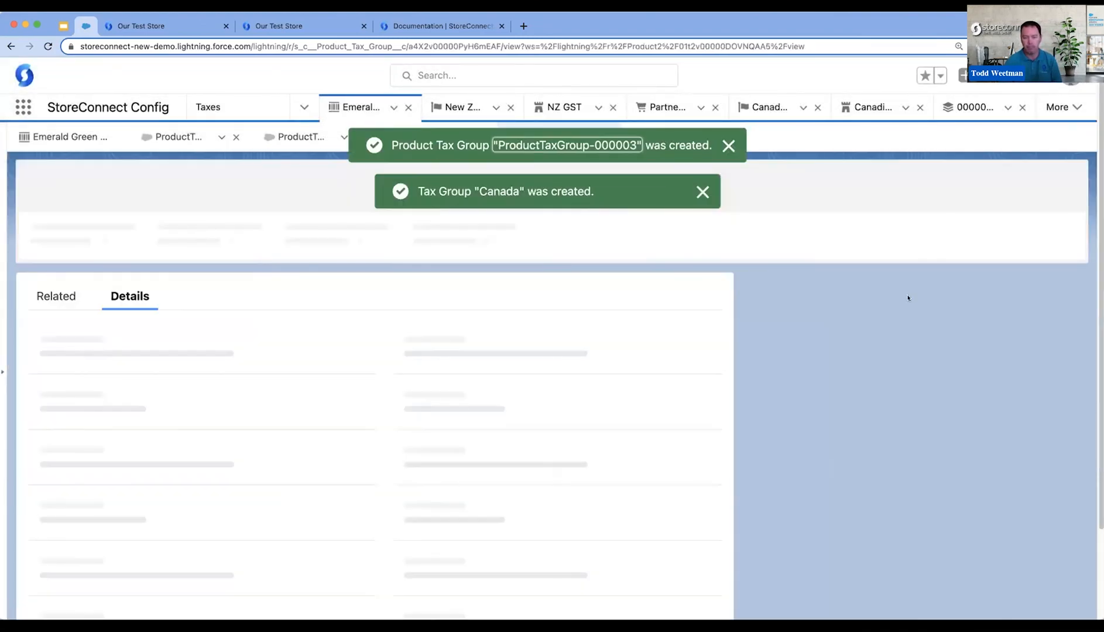
- Return to the Emerald Green Cotton Necktie product and open the related records of its Canada tax group
click(83, 135)
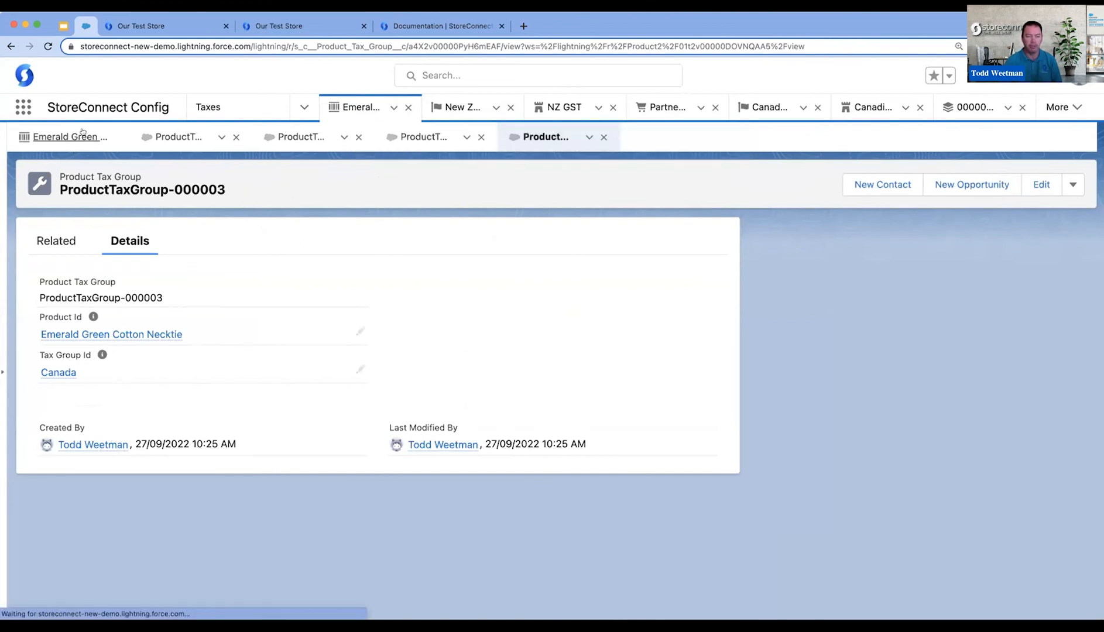
scroll(864, 377, down, 1)
scroll(866, 383, down, 5)
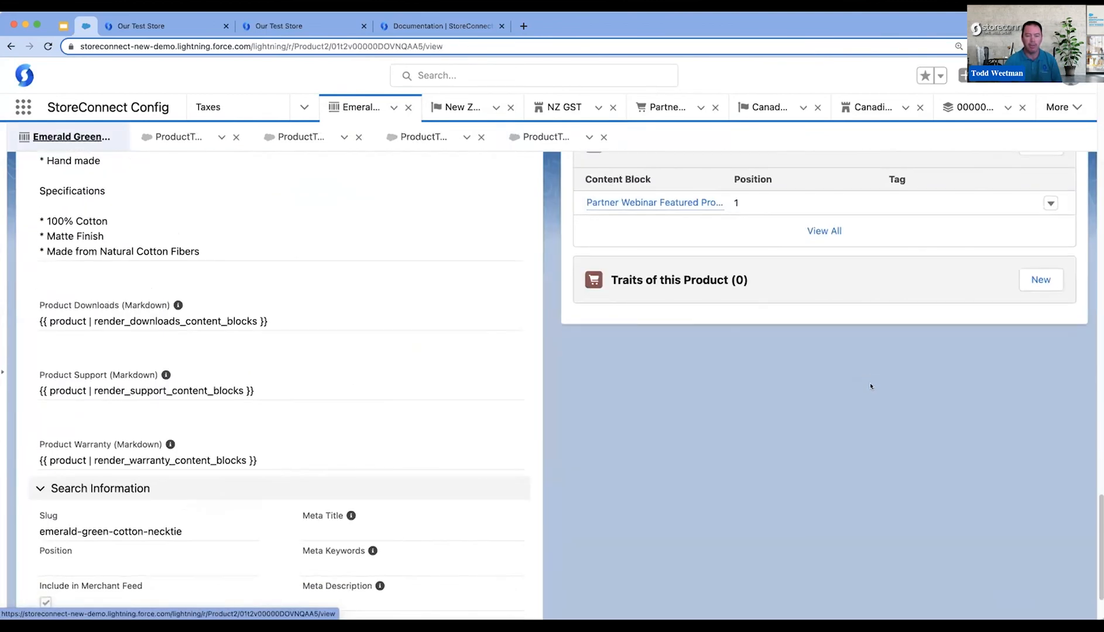
scroll(871, 384, up, 5)
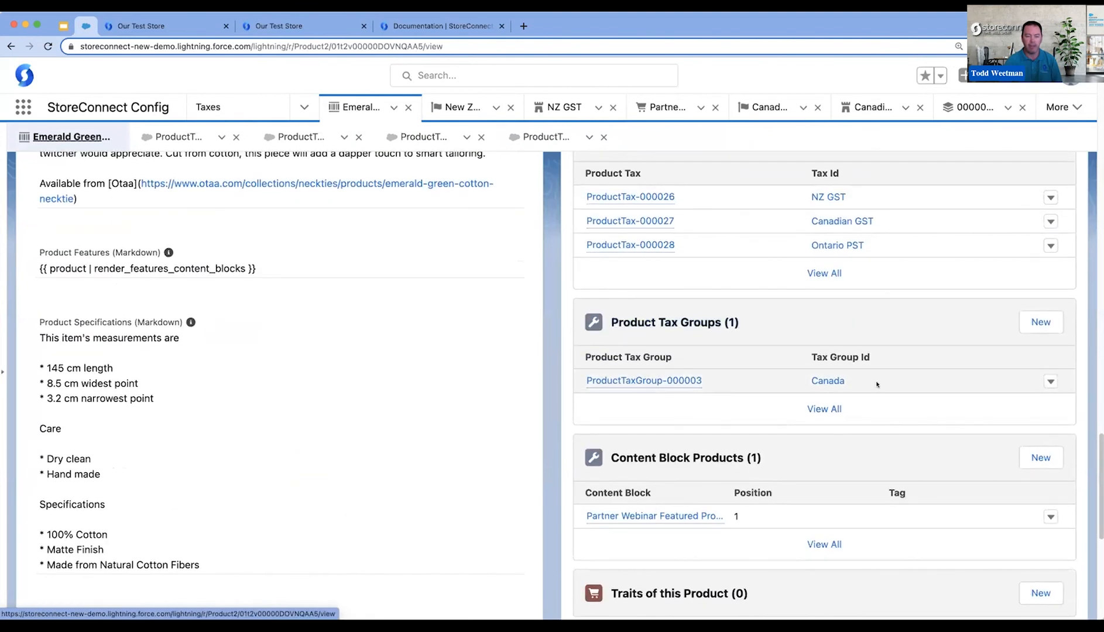
click(831, 379)
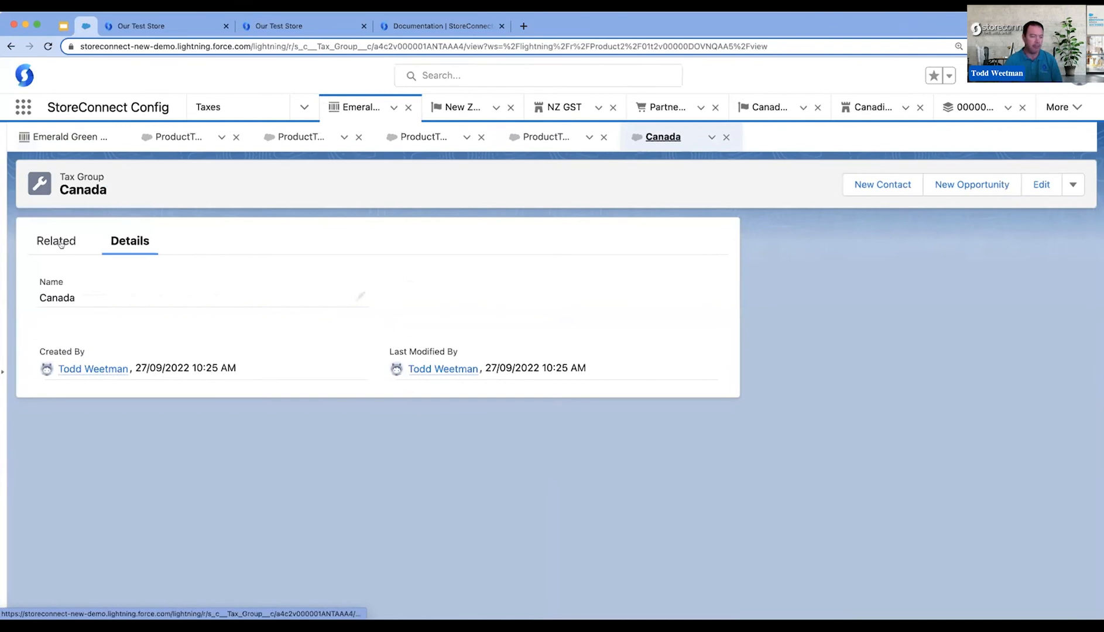
click(59, 240)
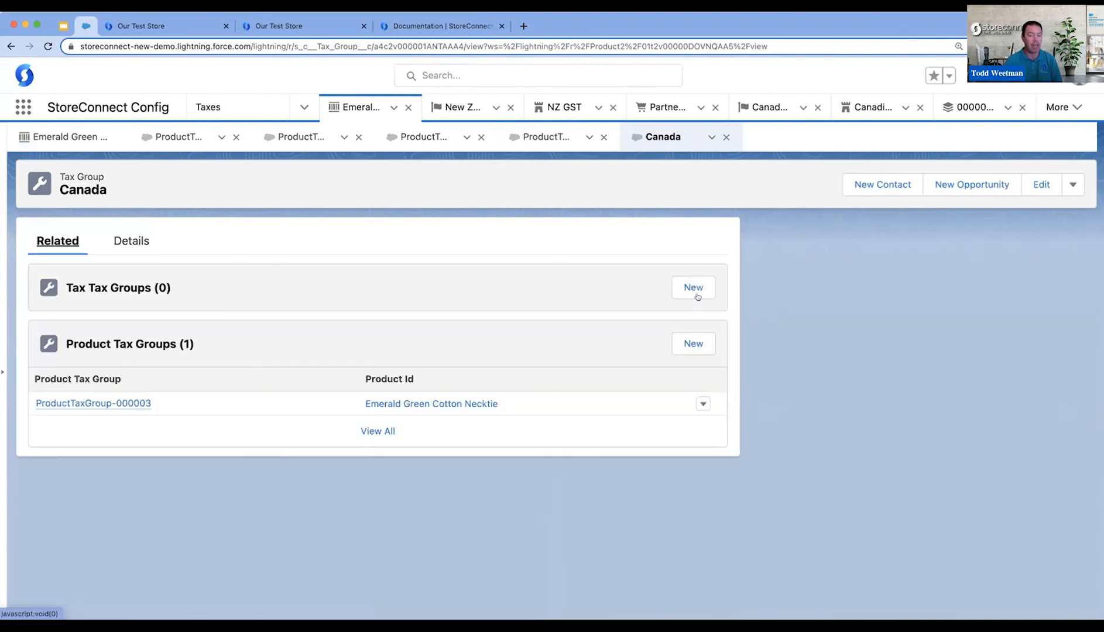
- Add the Canadian GST tax to the Canada tax group and continue with another new tax tax group
click(693, 287)
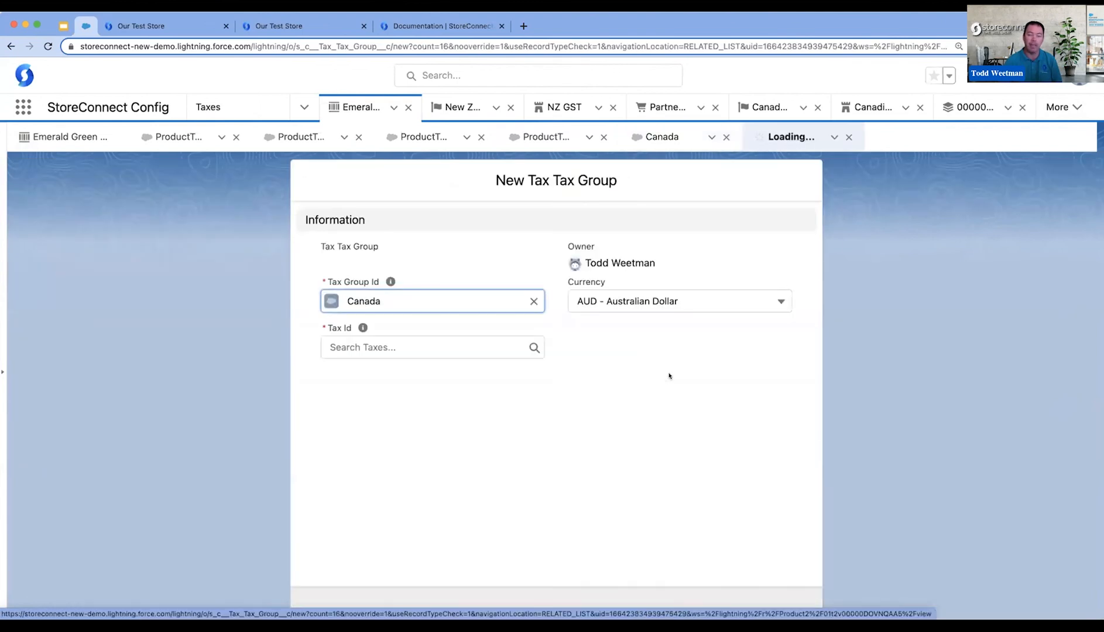
click(511, 349)
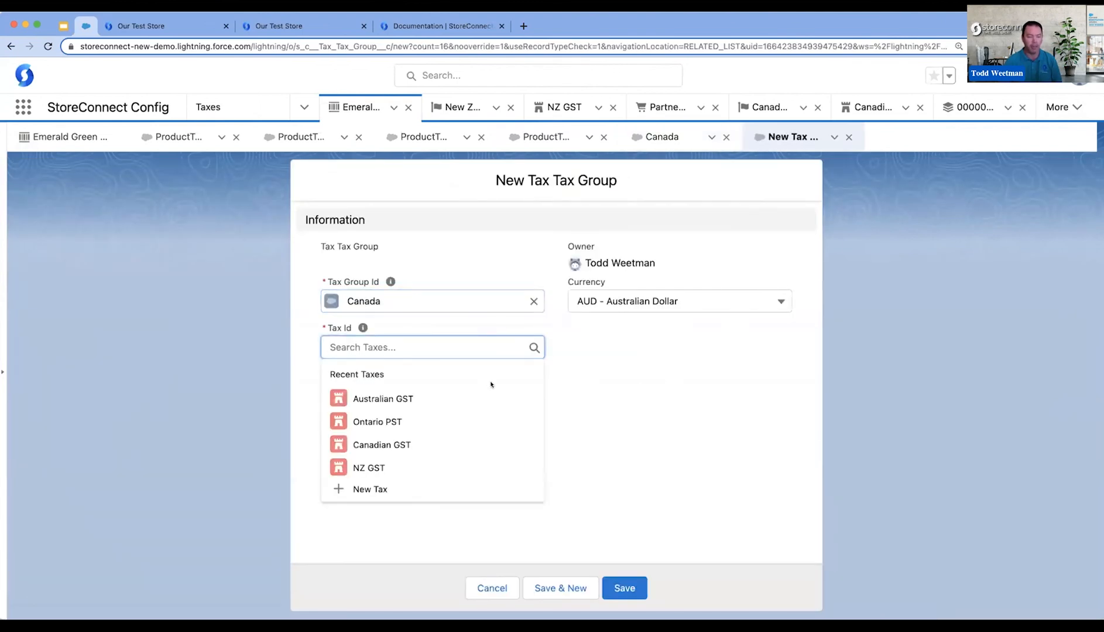
click(397, 443)
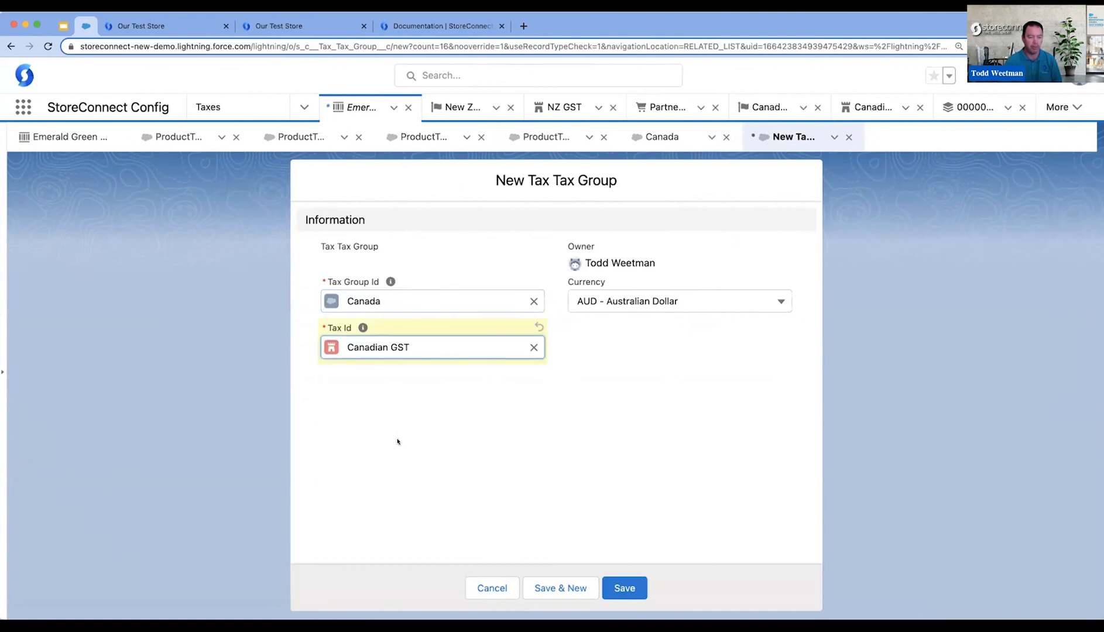
click(572, 590)
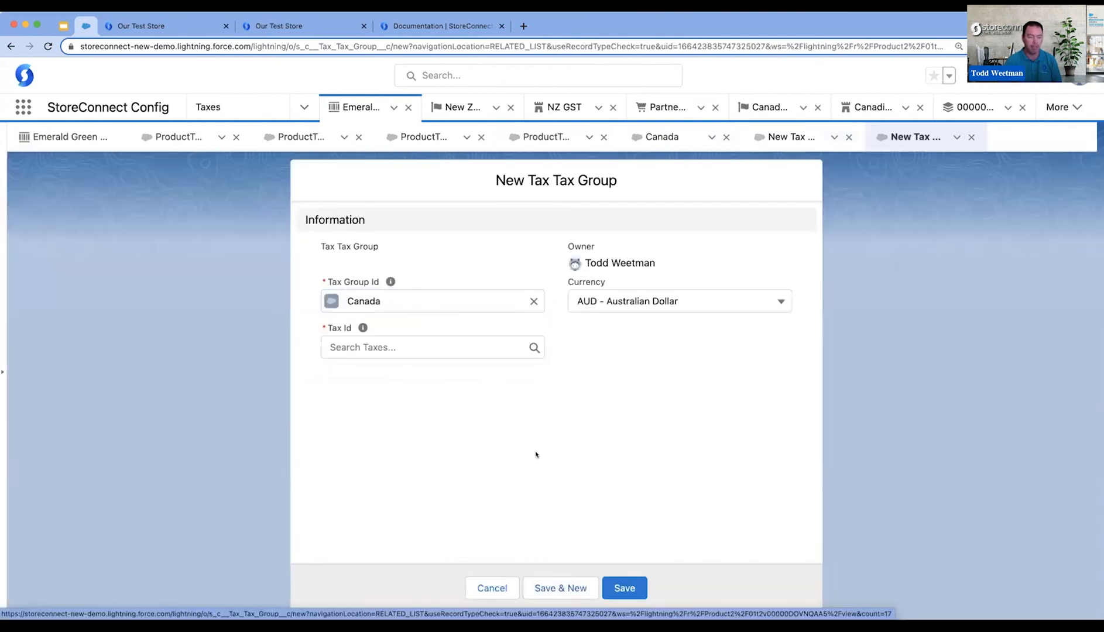
- Add the Ontario PST tax to the Canada tax group and save it
click(480, 349)
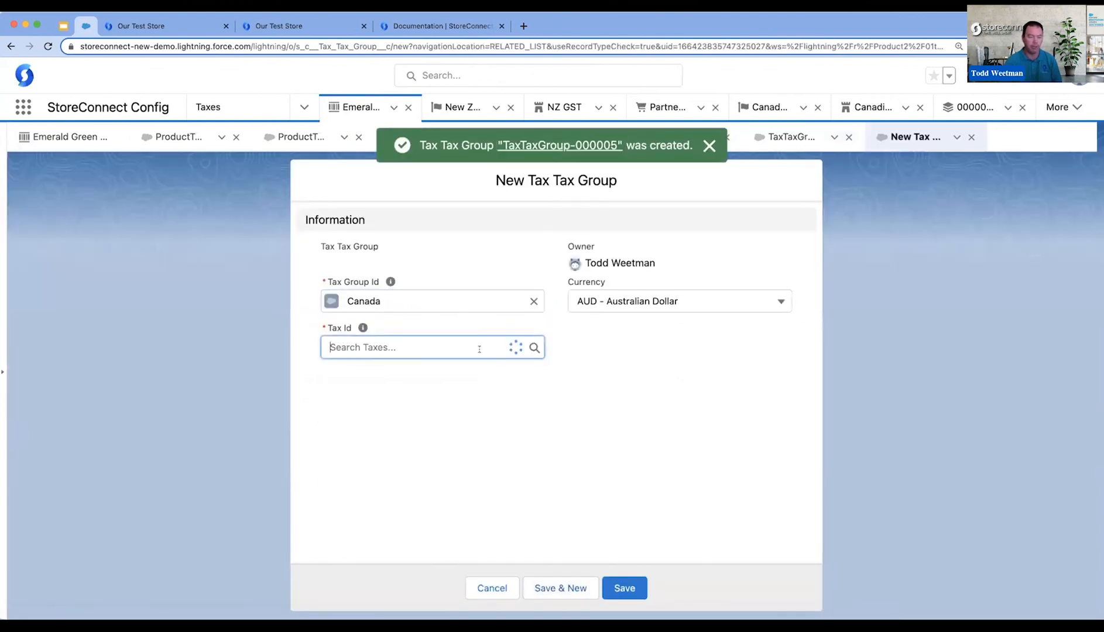
click(417, 420)
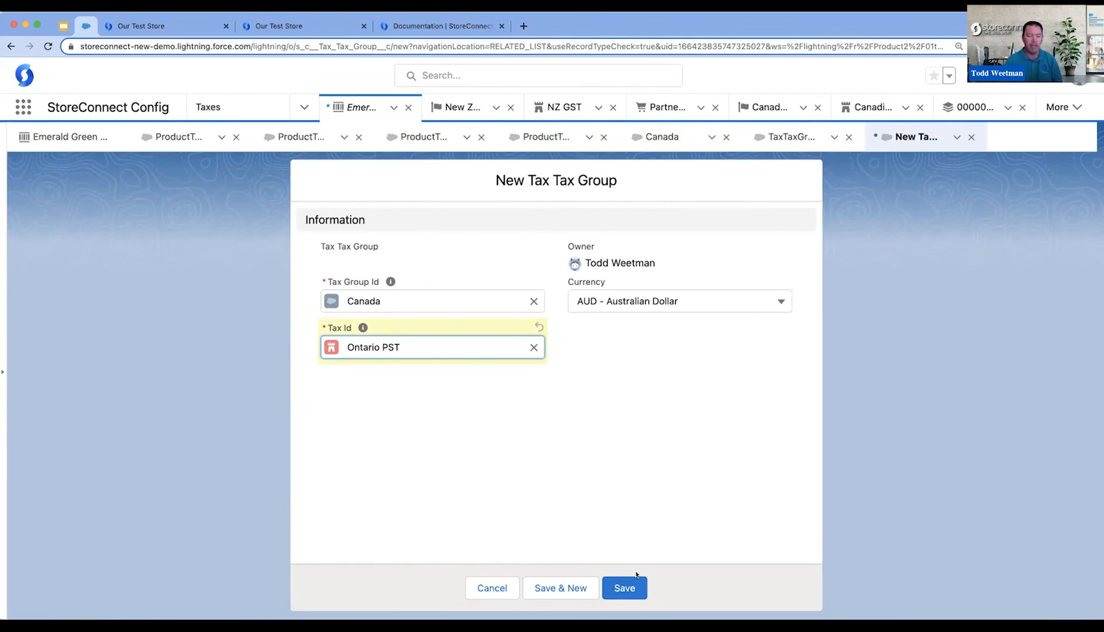
click(625, 591)
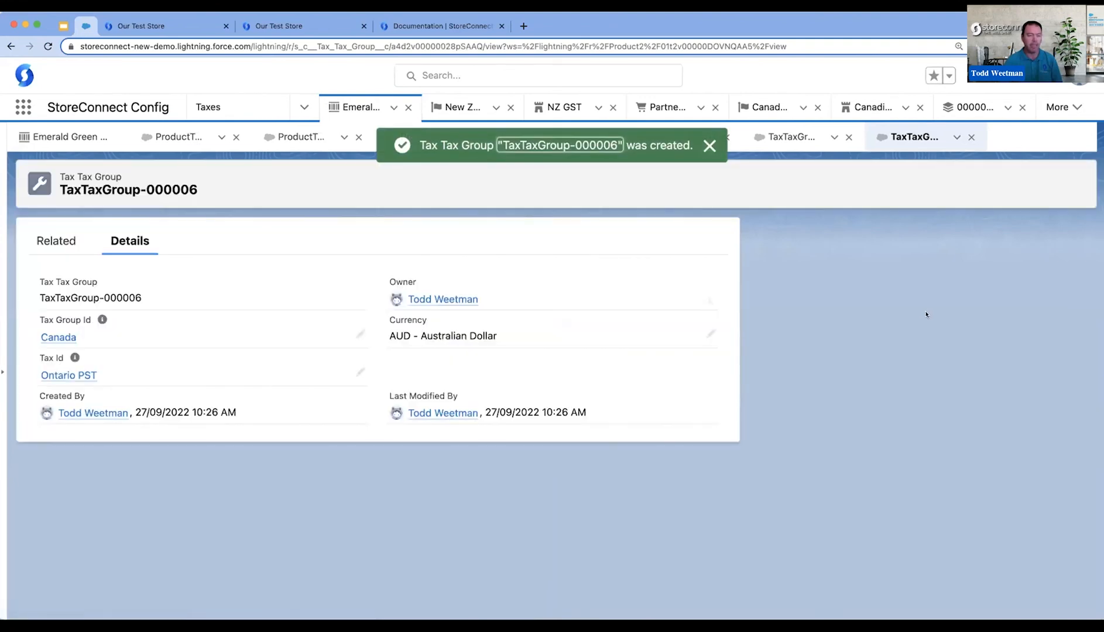
- Delete the Canadian GST product tax from the Emerald Green Cotton Necktie
click(70, 137)
scroll(813, 416, up, 3)
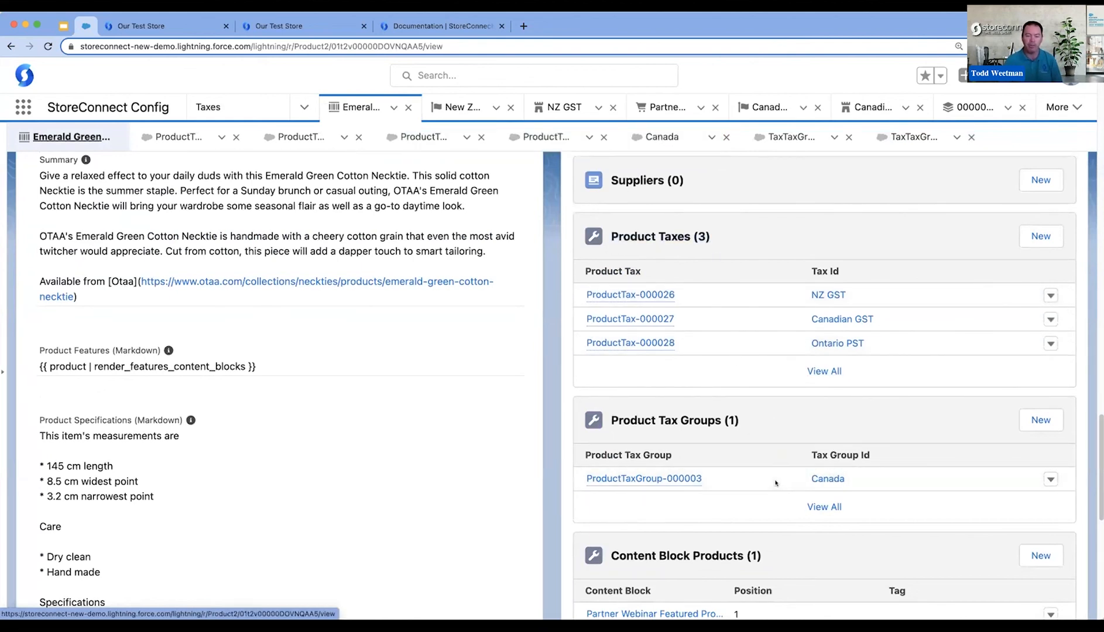
click(1051, 319)
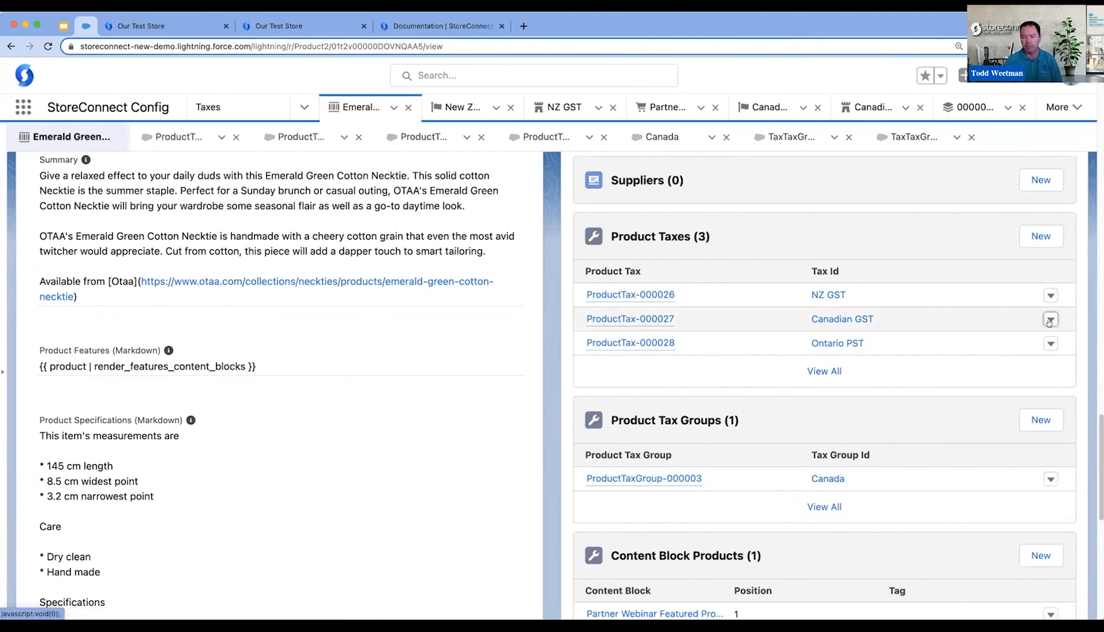
click(1033, 335)
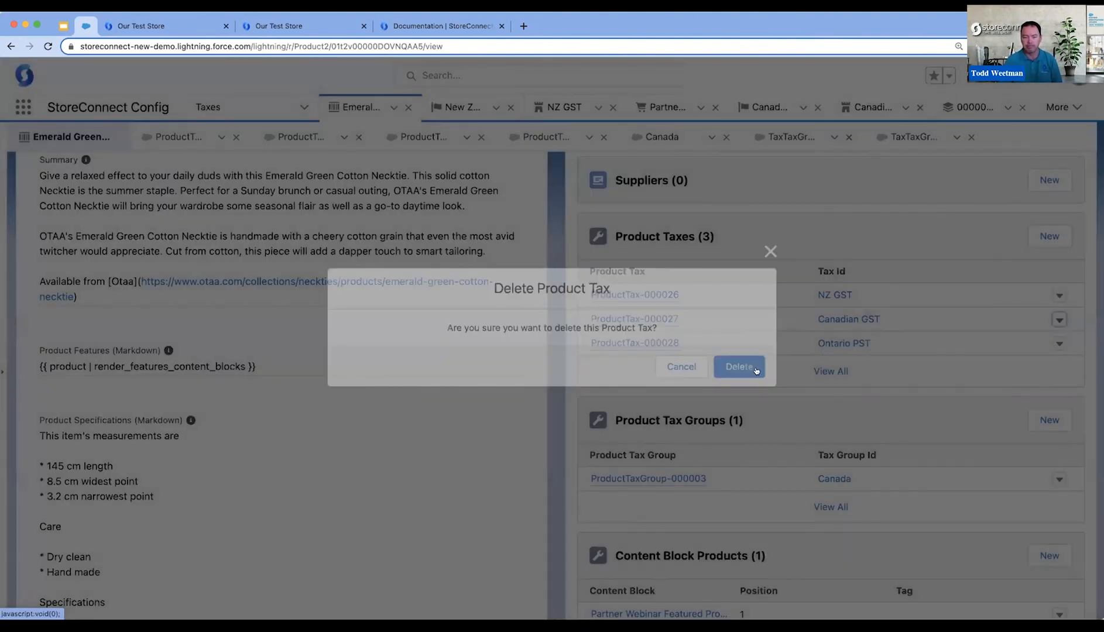
click(747, 369)
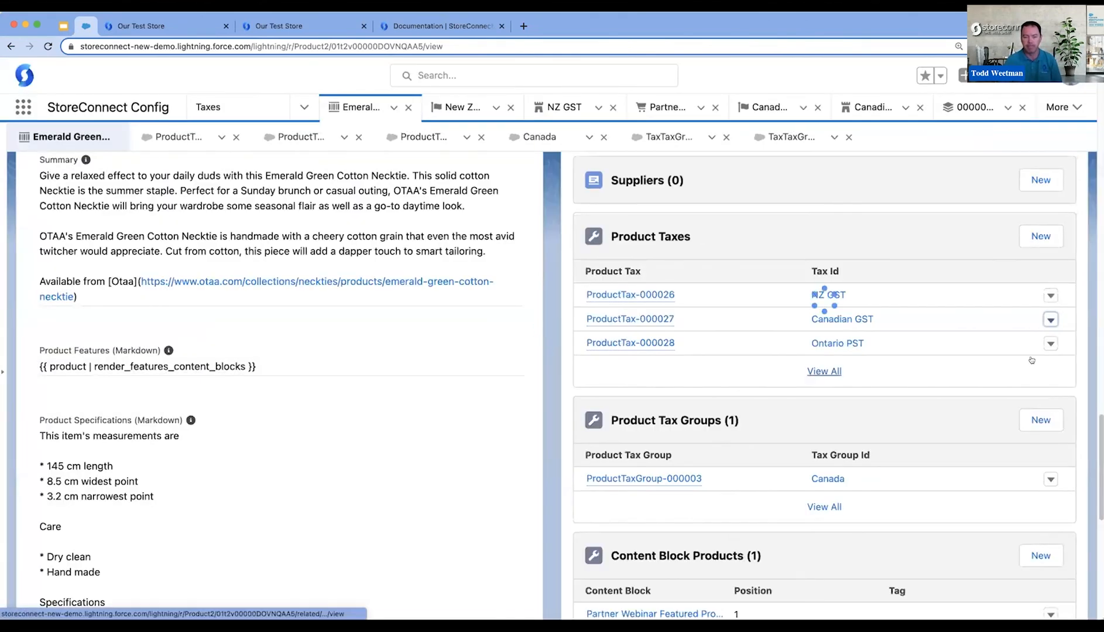
- Delete the Ontario PST product tax from the necktie and return to the product record to check its taxes and tax groups
click(1048, 332)
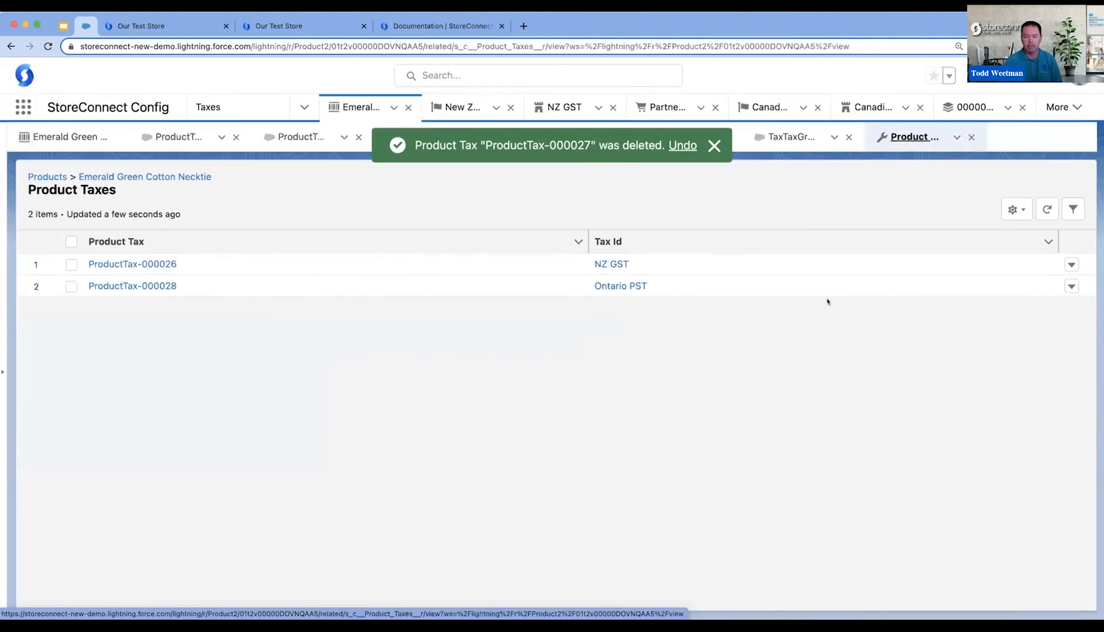
click(1071, 287)
click(767, 367)
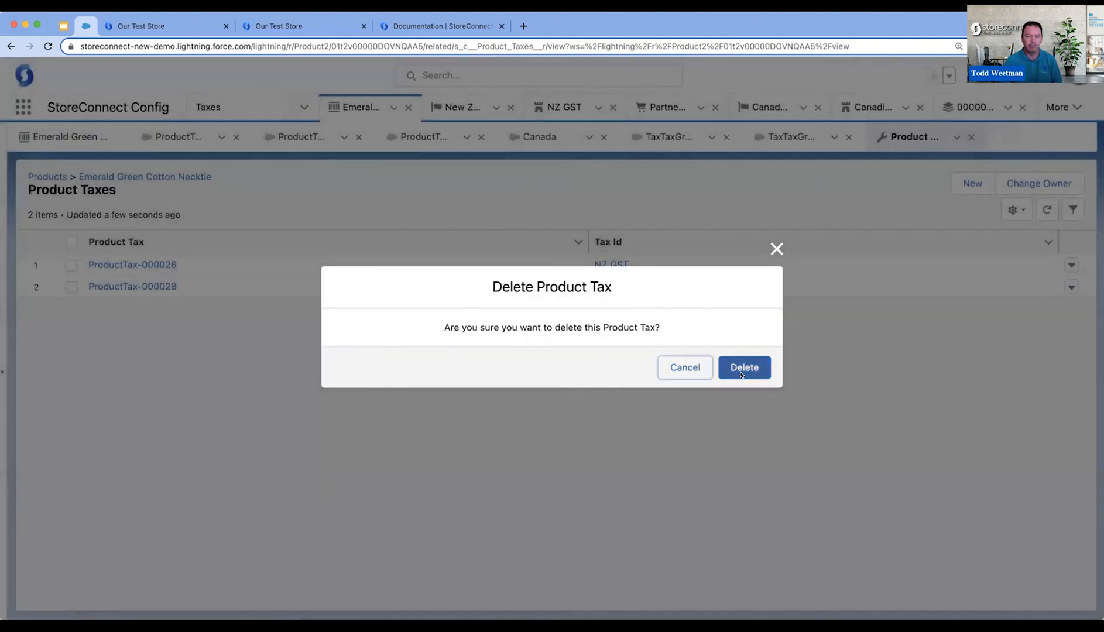
click(63, 137)
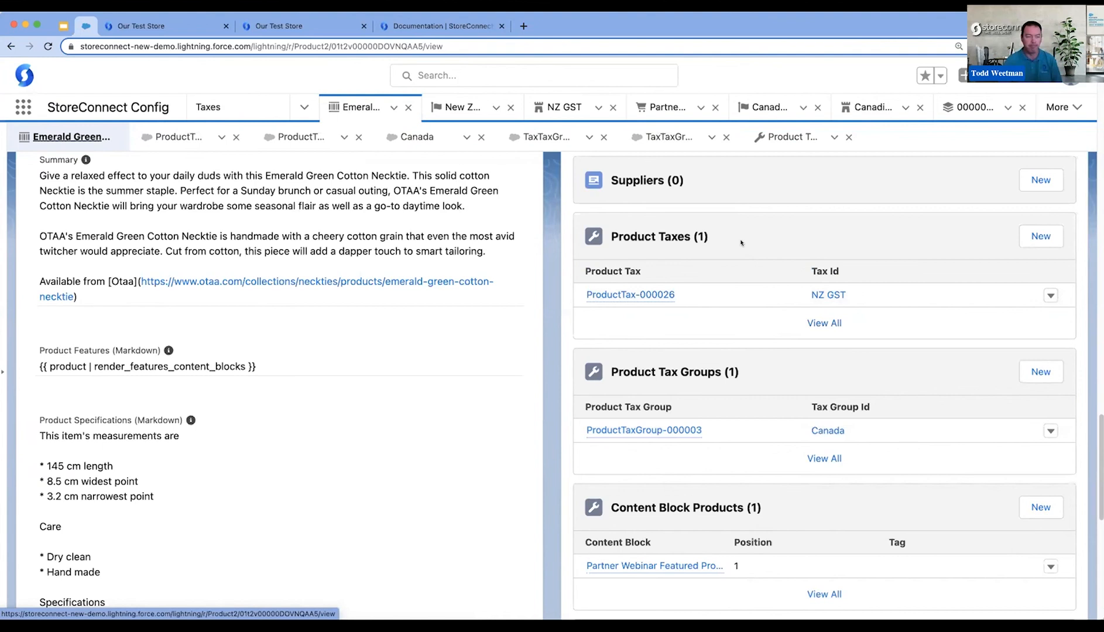
scroll(741, 243, up, 1)
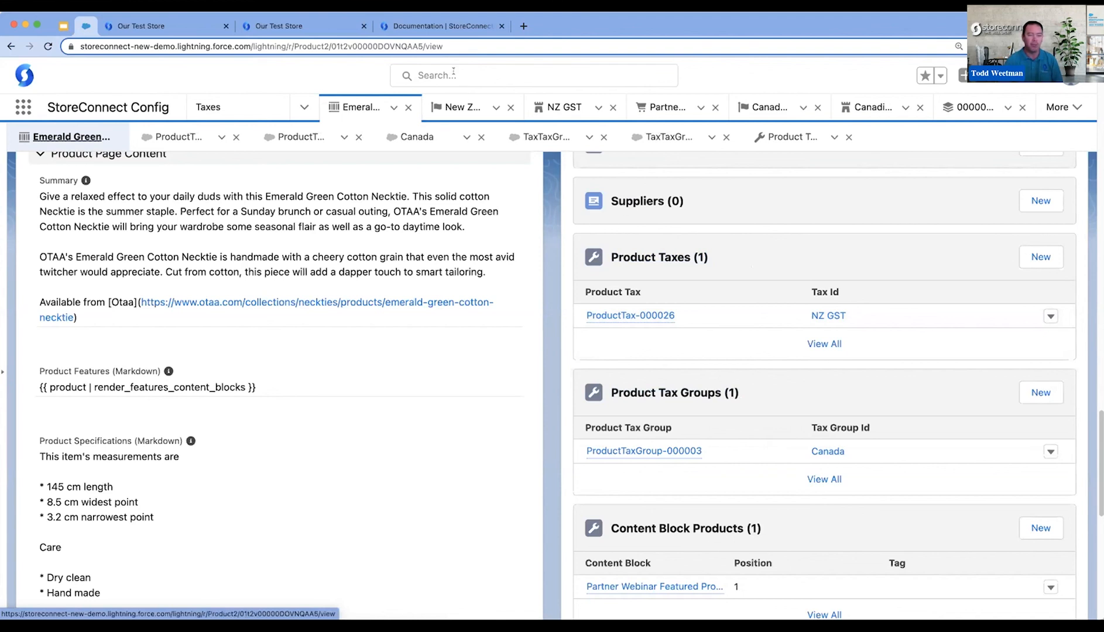
- Switch to the StoreConnect documentation site, search for "tax" and read through the Configuring Tax article
click(419, 25)
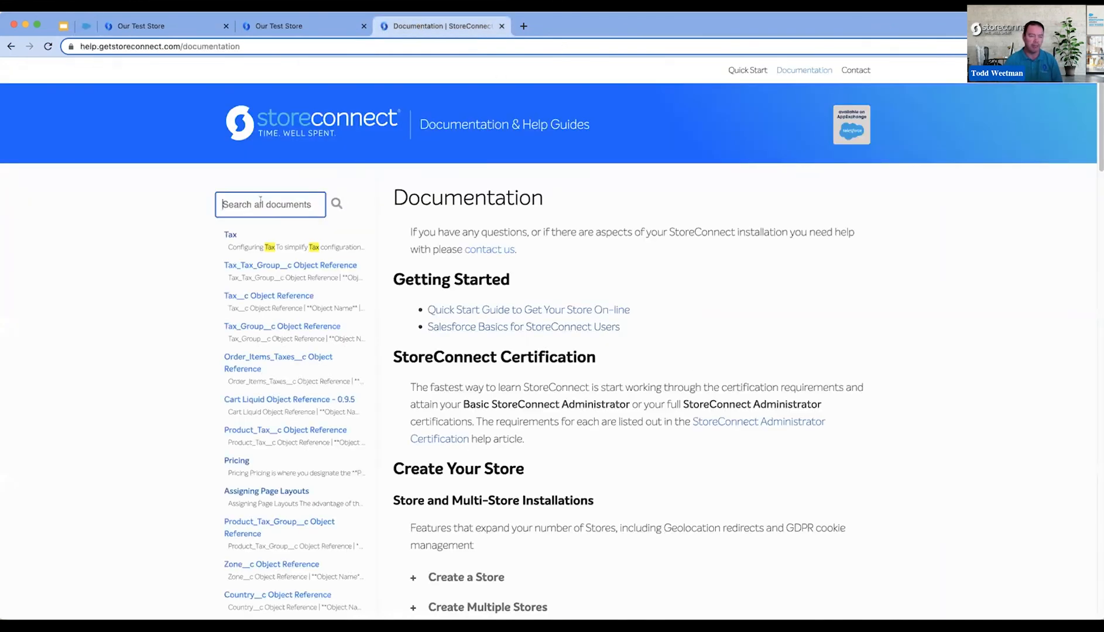
text(tax)
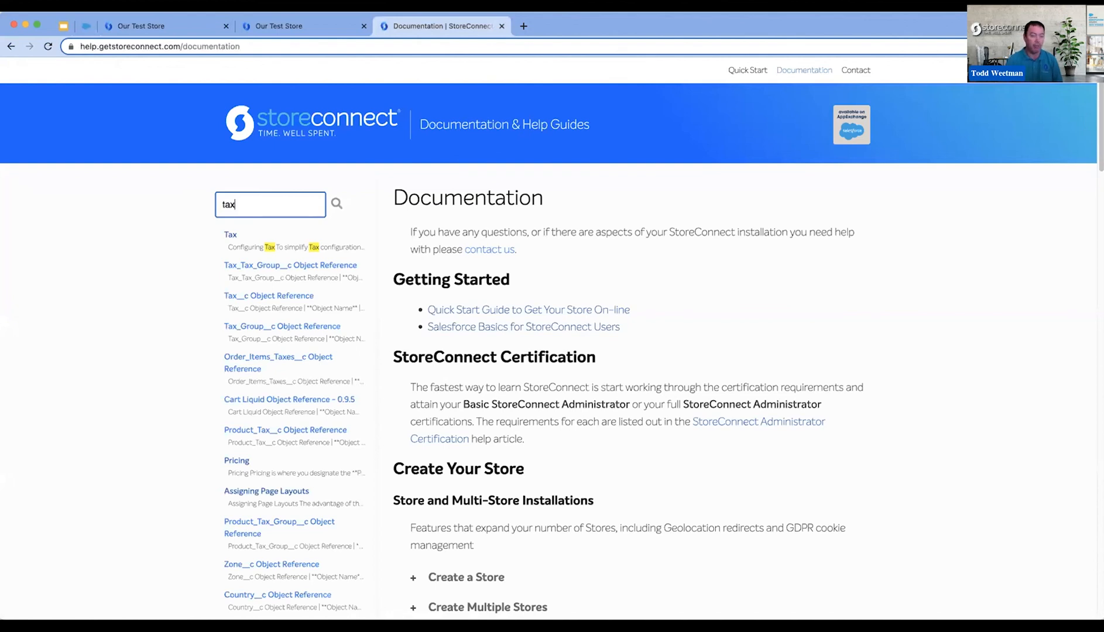
click(234, 236)
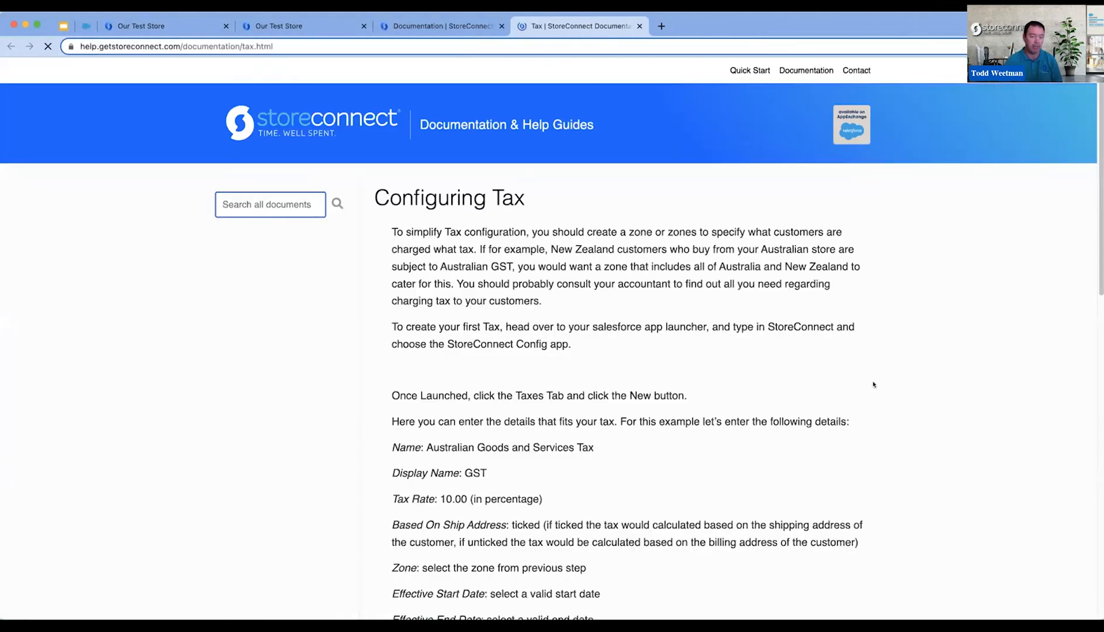
scroll(871, 386, down, 5)
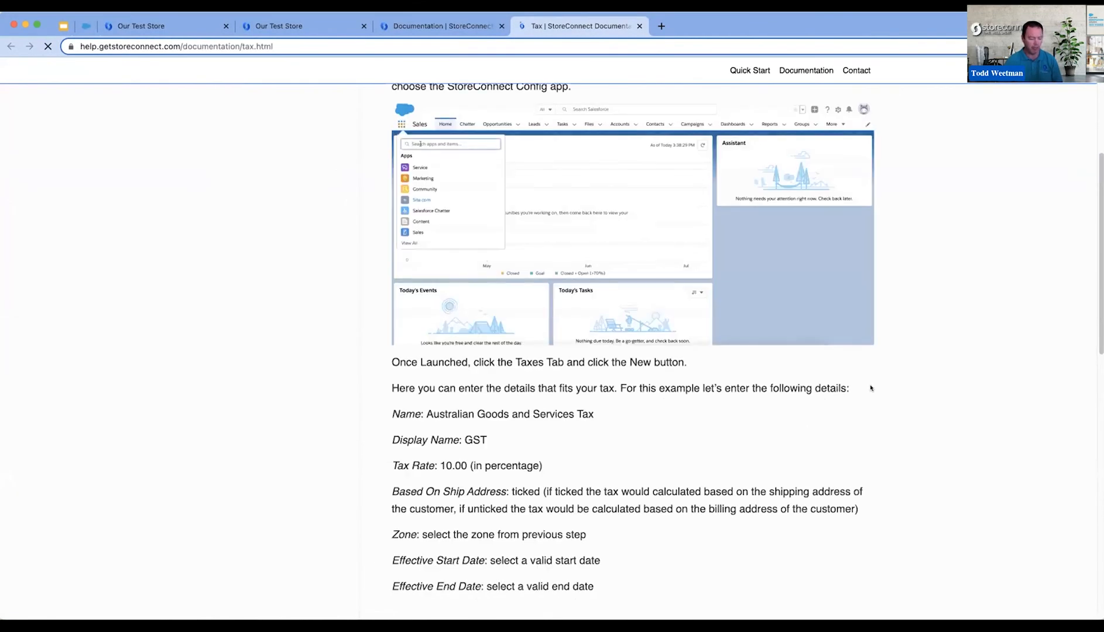
scroll(870, 389, down, 5)
scroll(872, 385, down, 2)
scroll(872, 385, down, 4)
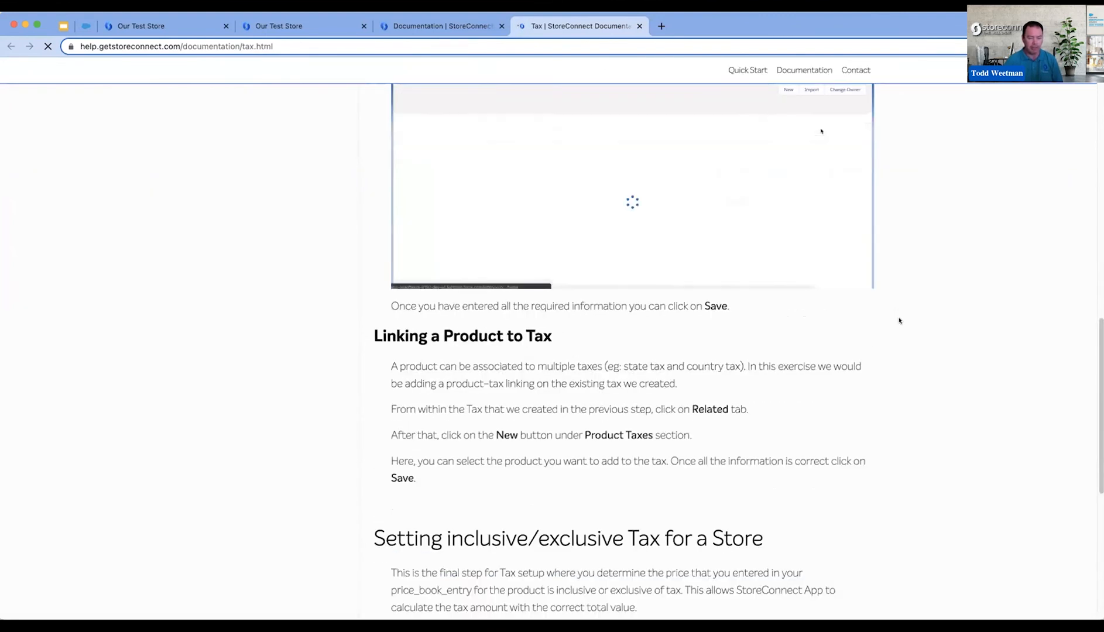
scroll(897, 320, up, 15)
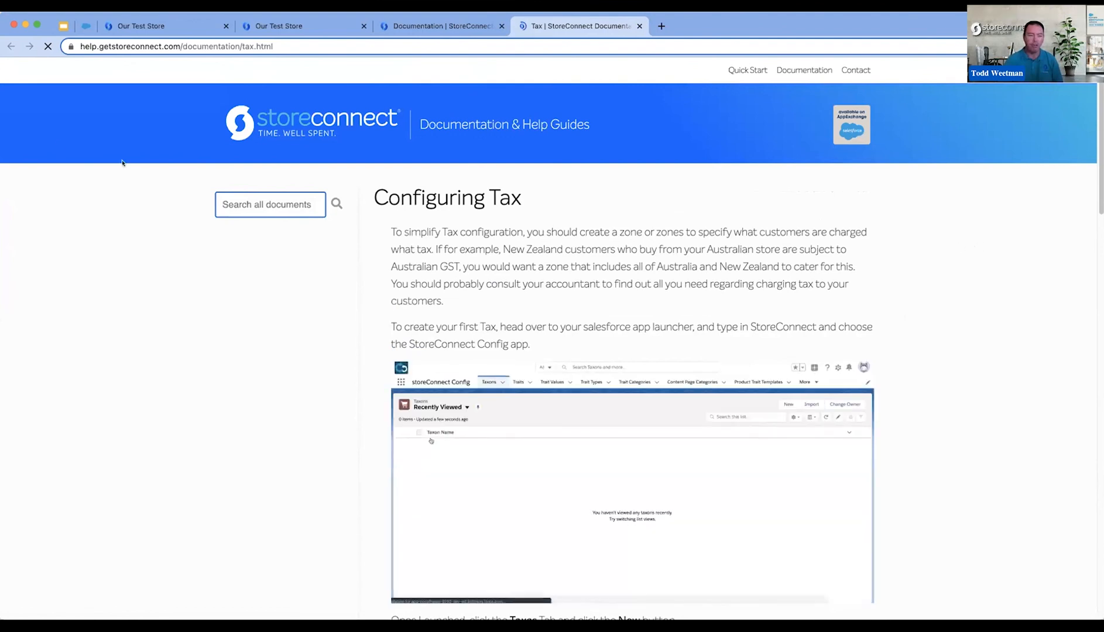
- Switch to the StoreConnect Technical Webinar deck in Google Slides, start the slideshow and advance to the StoreConnect Administrator slide
click(63, 26)
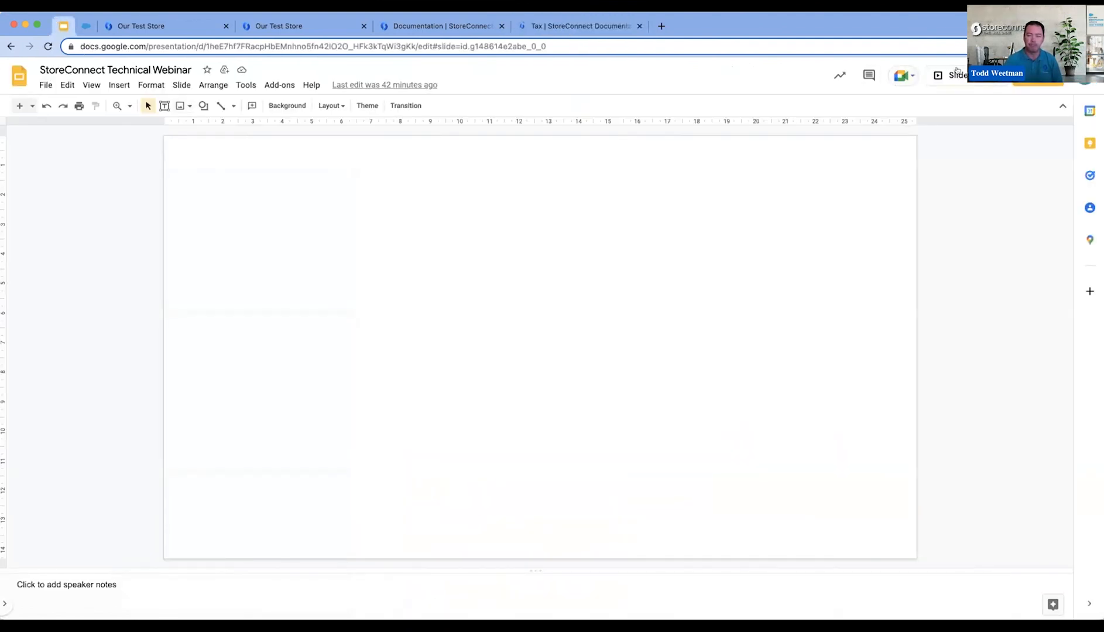
click(951, 75)
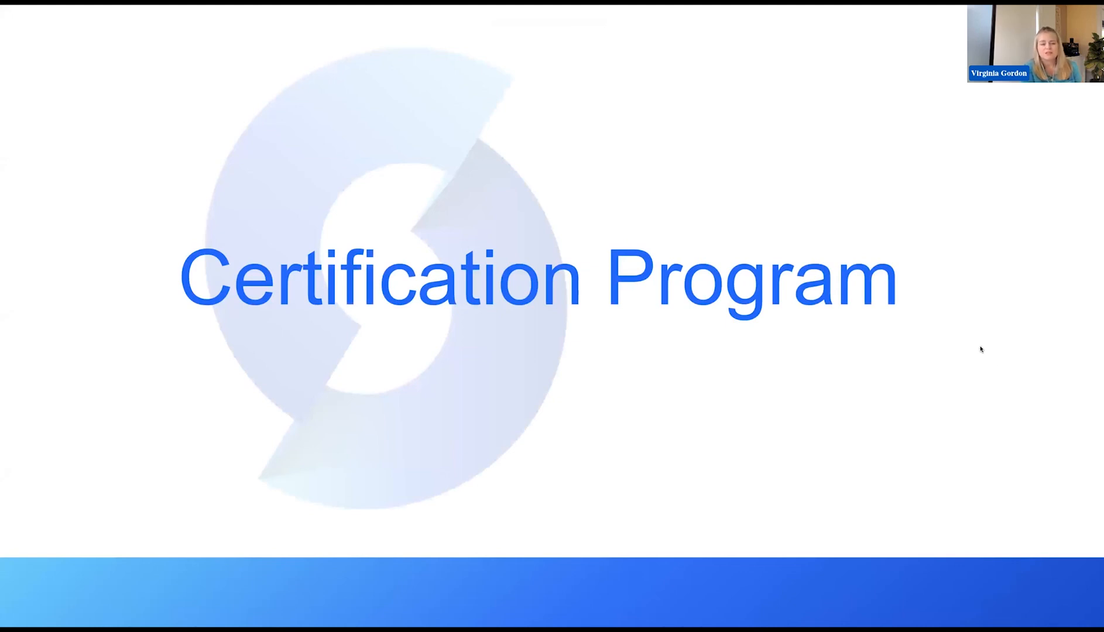
click(1004, 449)
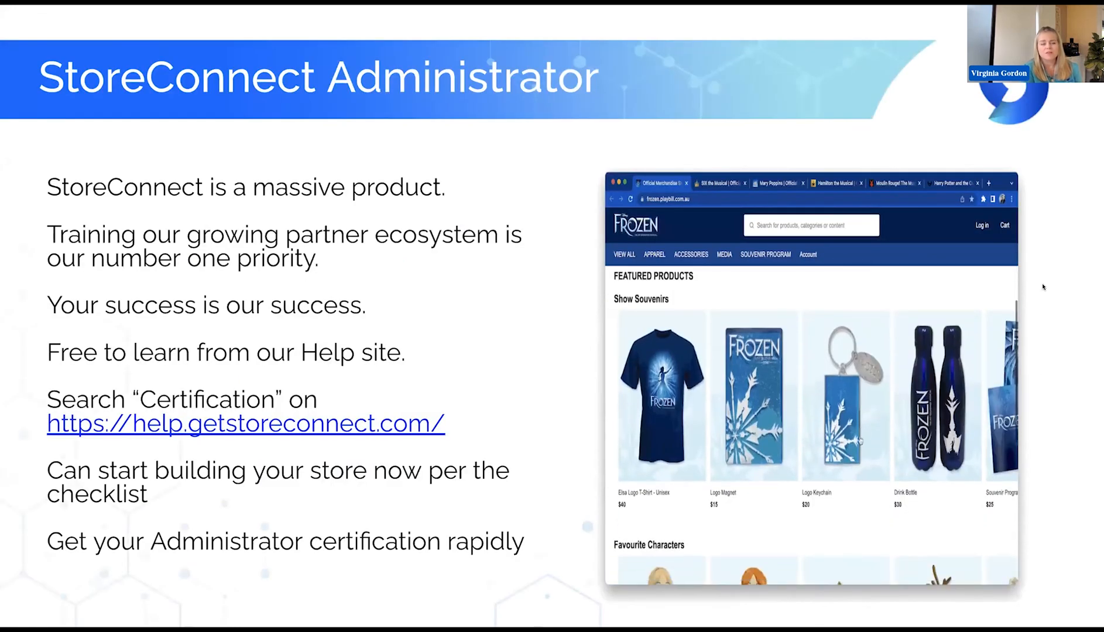